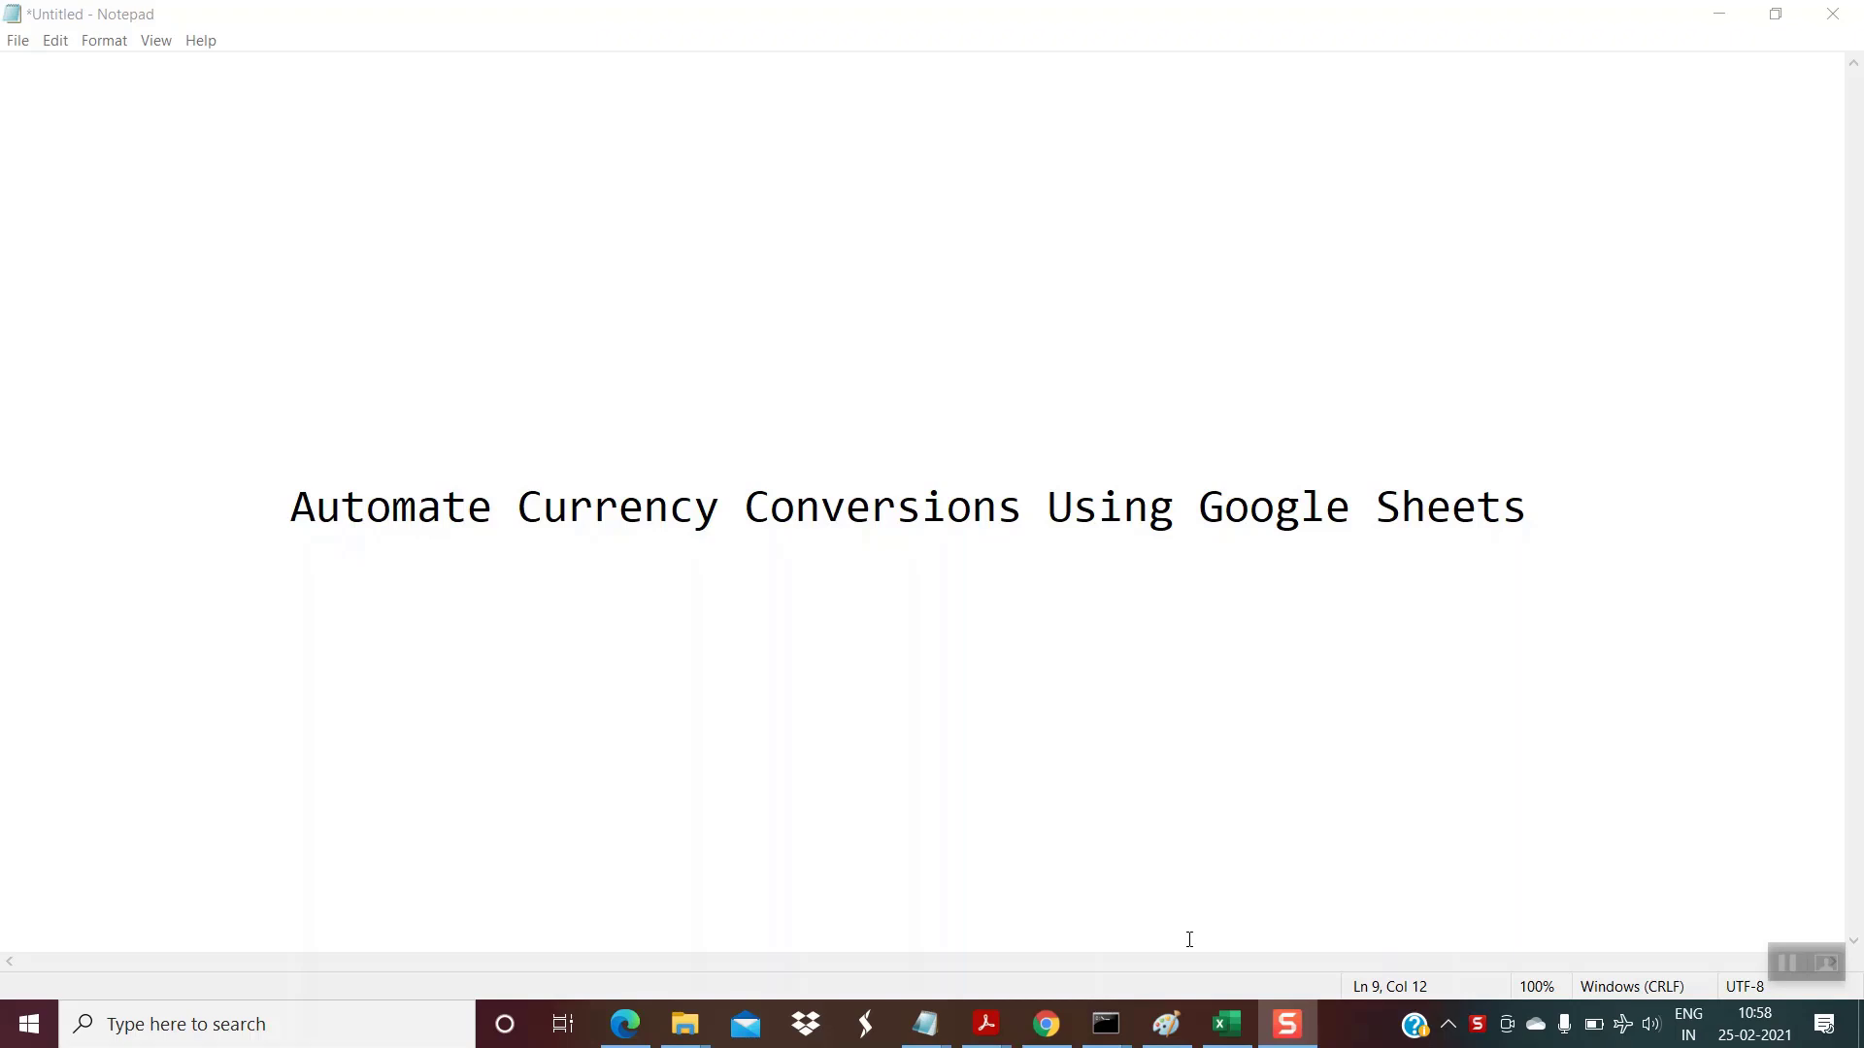
# Step: Switch from Notepad to the Currency spreadsheet in Google Sheets
pyautogui.click(1045, 1024)
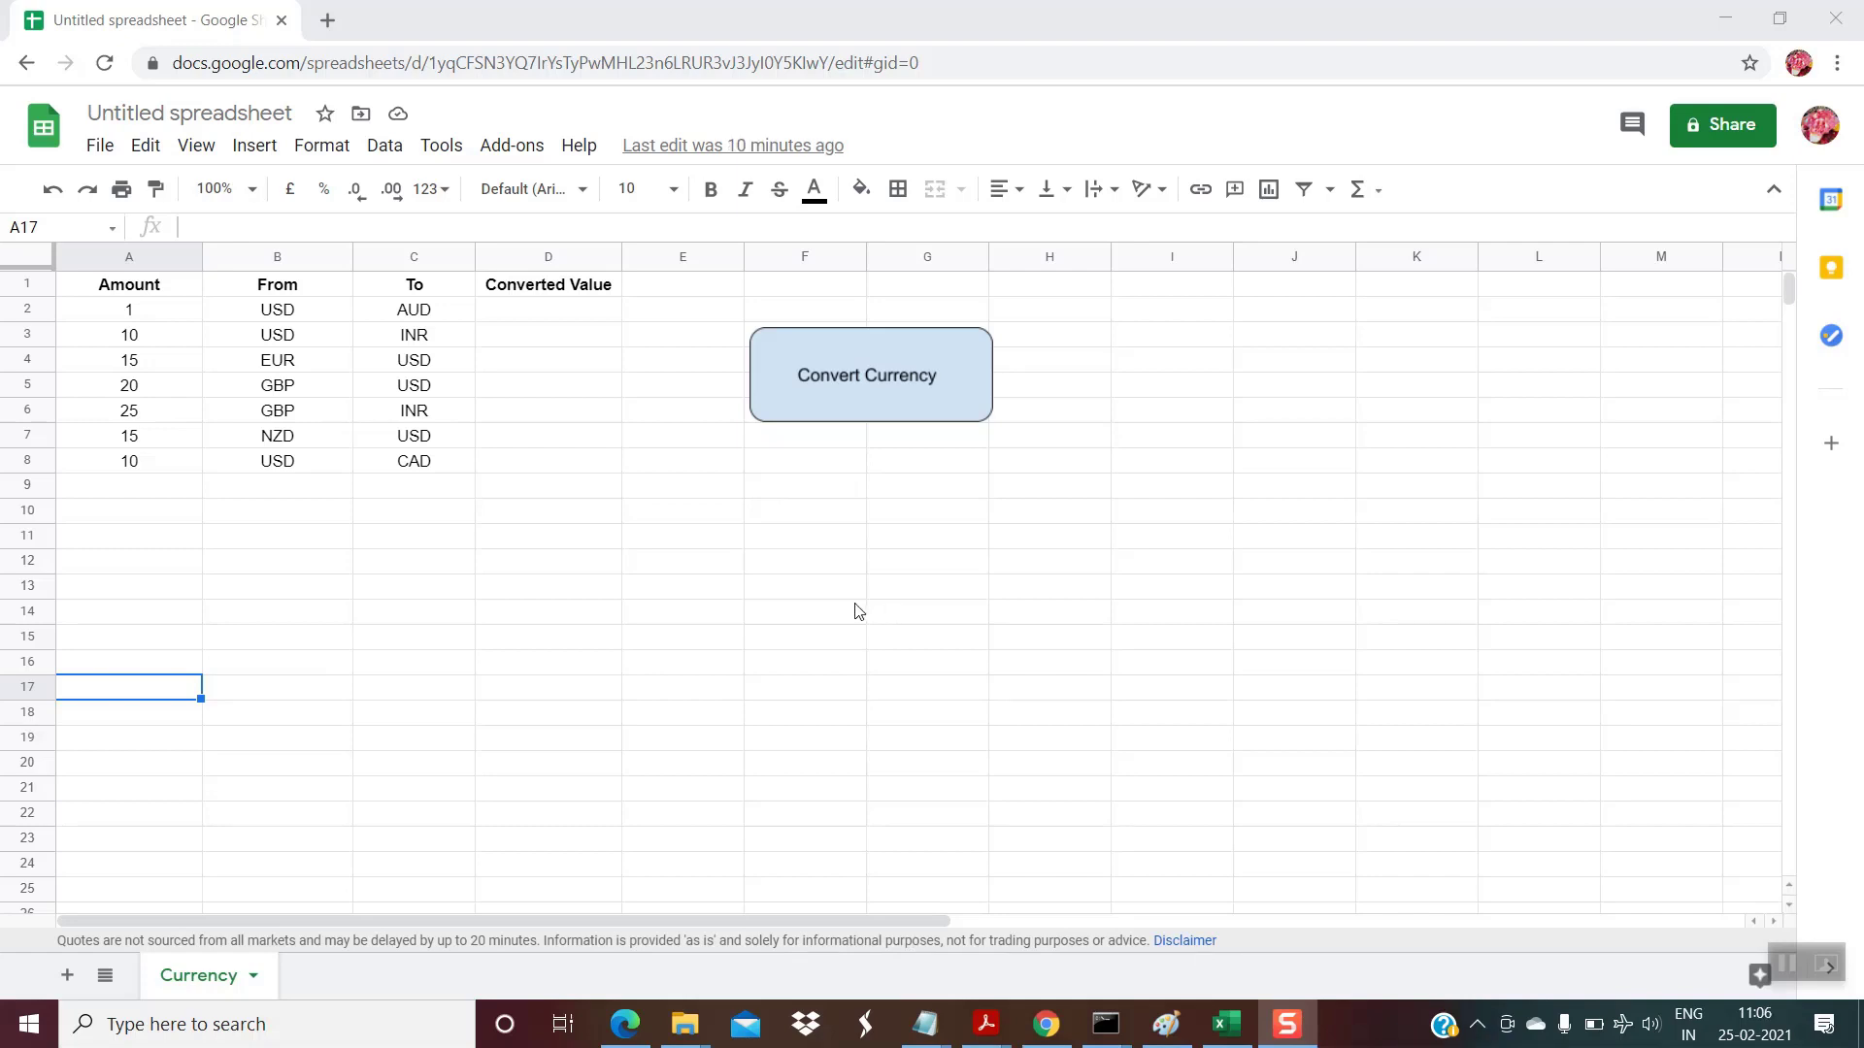
# Step: Run the Convert Currency script and check the D2:D8 results, e.g. 723.96 for 10 USD→INR
pyautogui.click(381, 387)
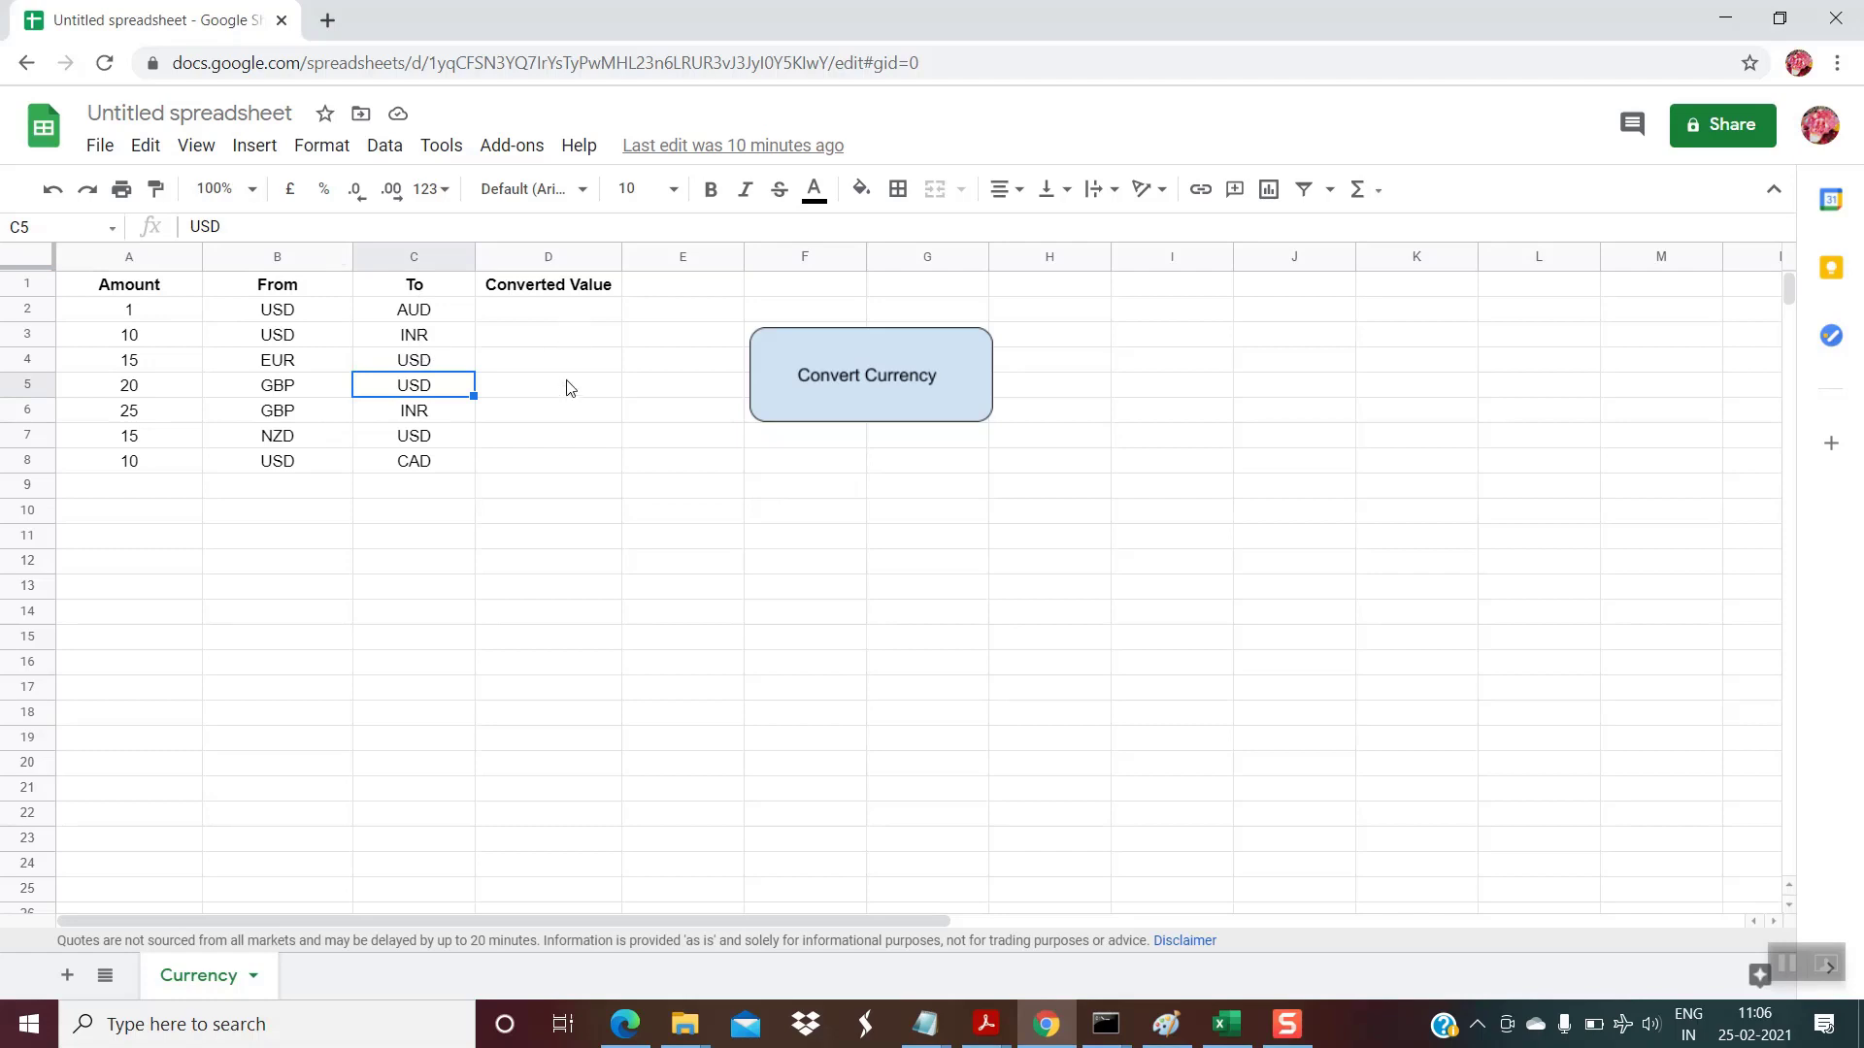
pyautogui.click(895, 490)
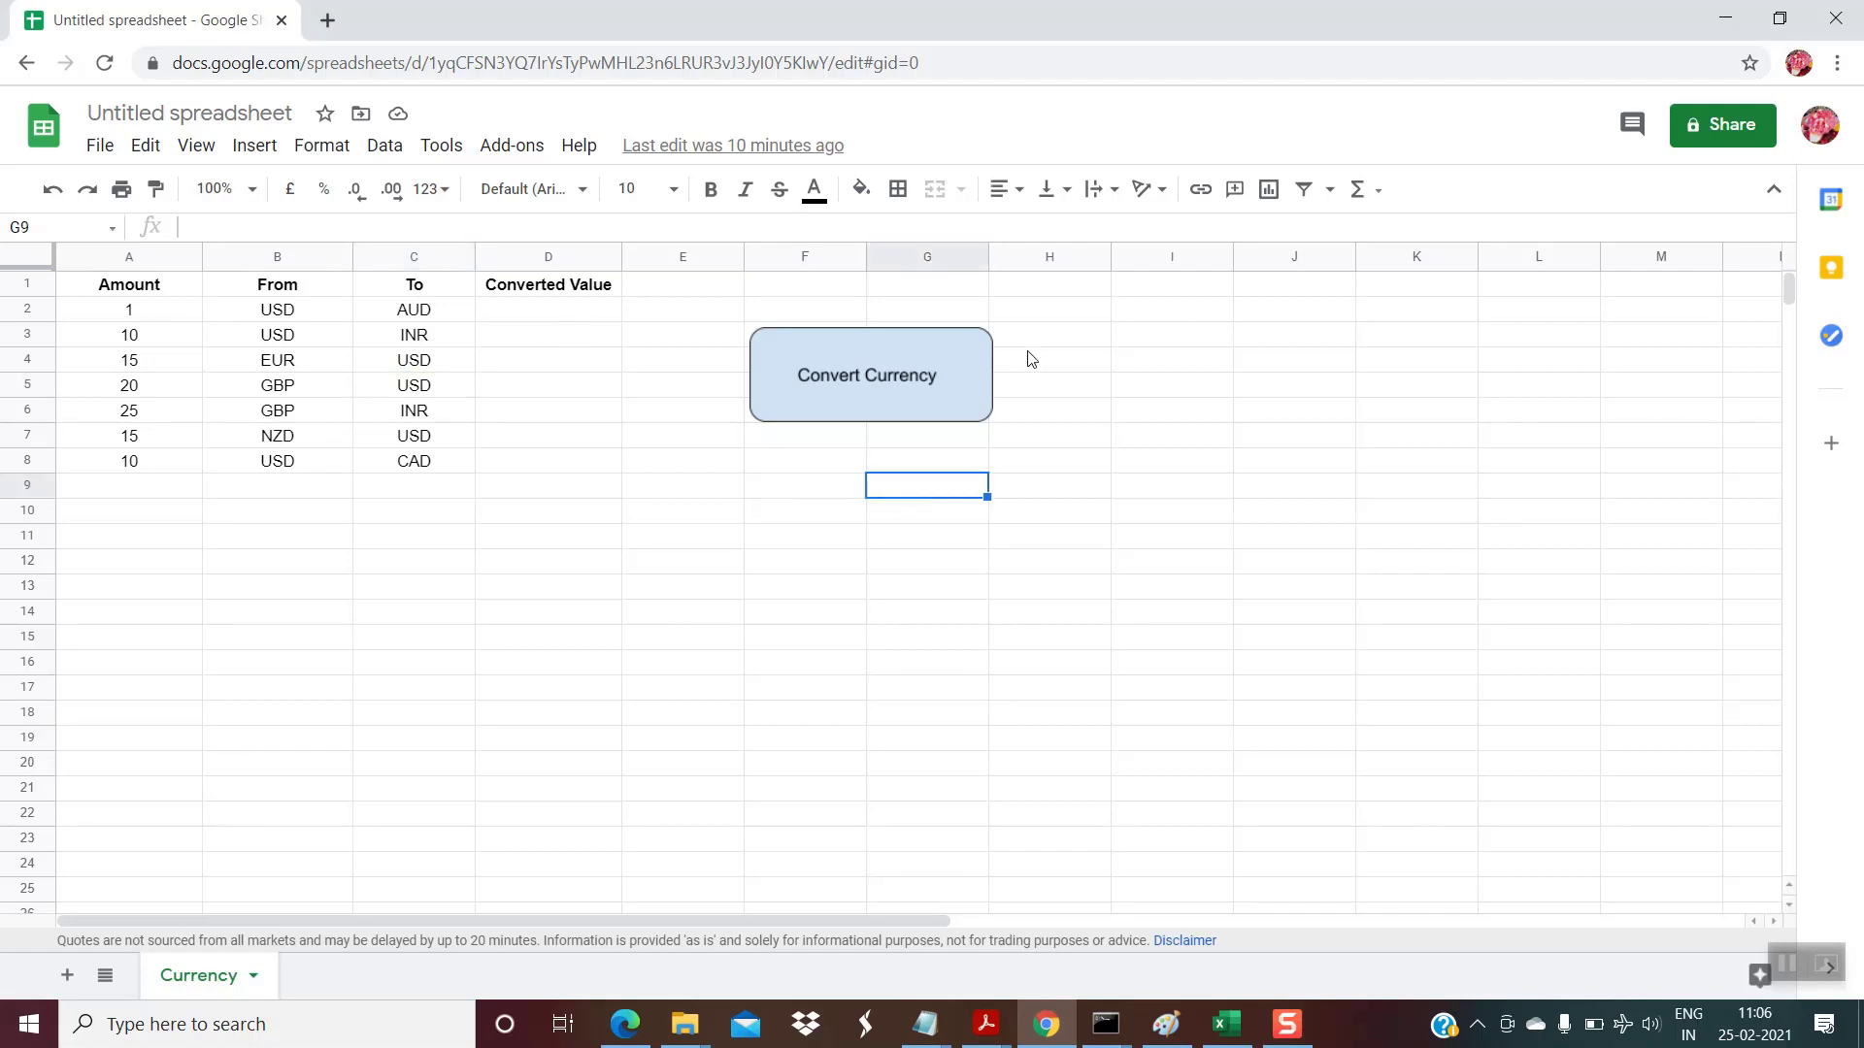
pyautogui.click(953, 349)
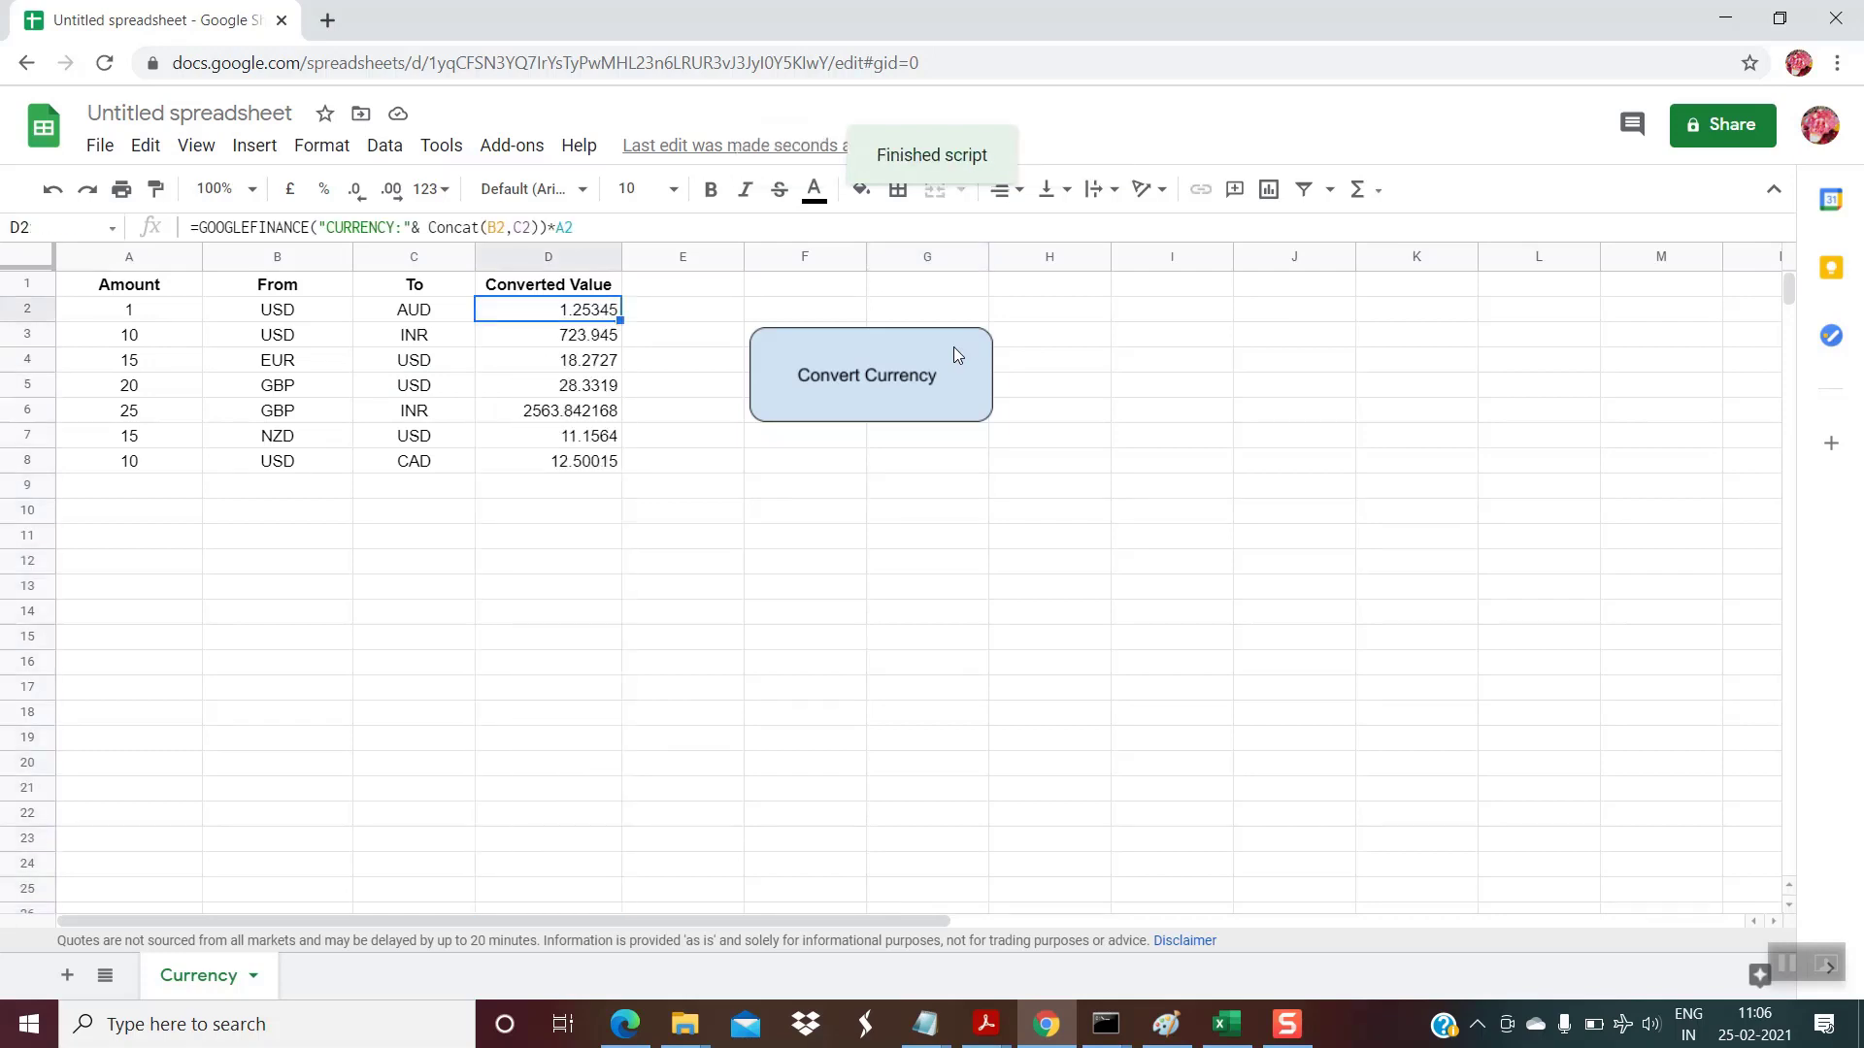
pyautogui.click(655, 485)
pyautogui.click(586, 313)
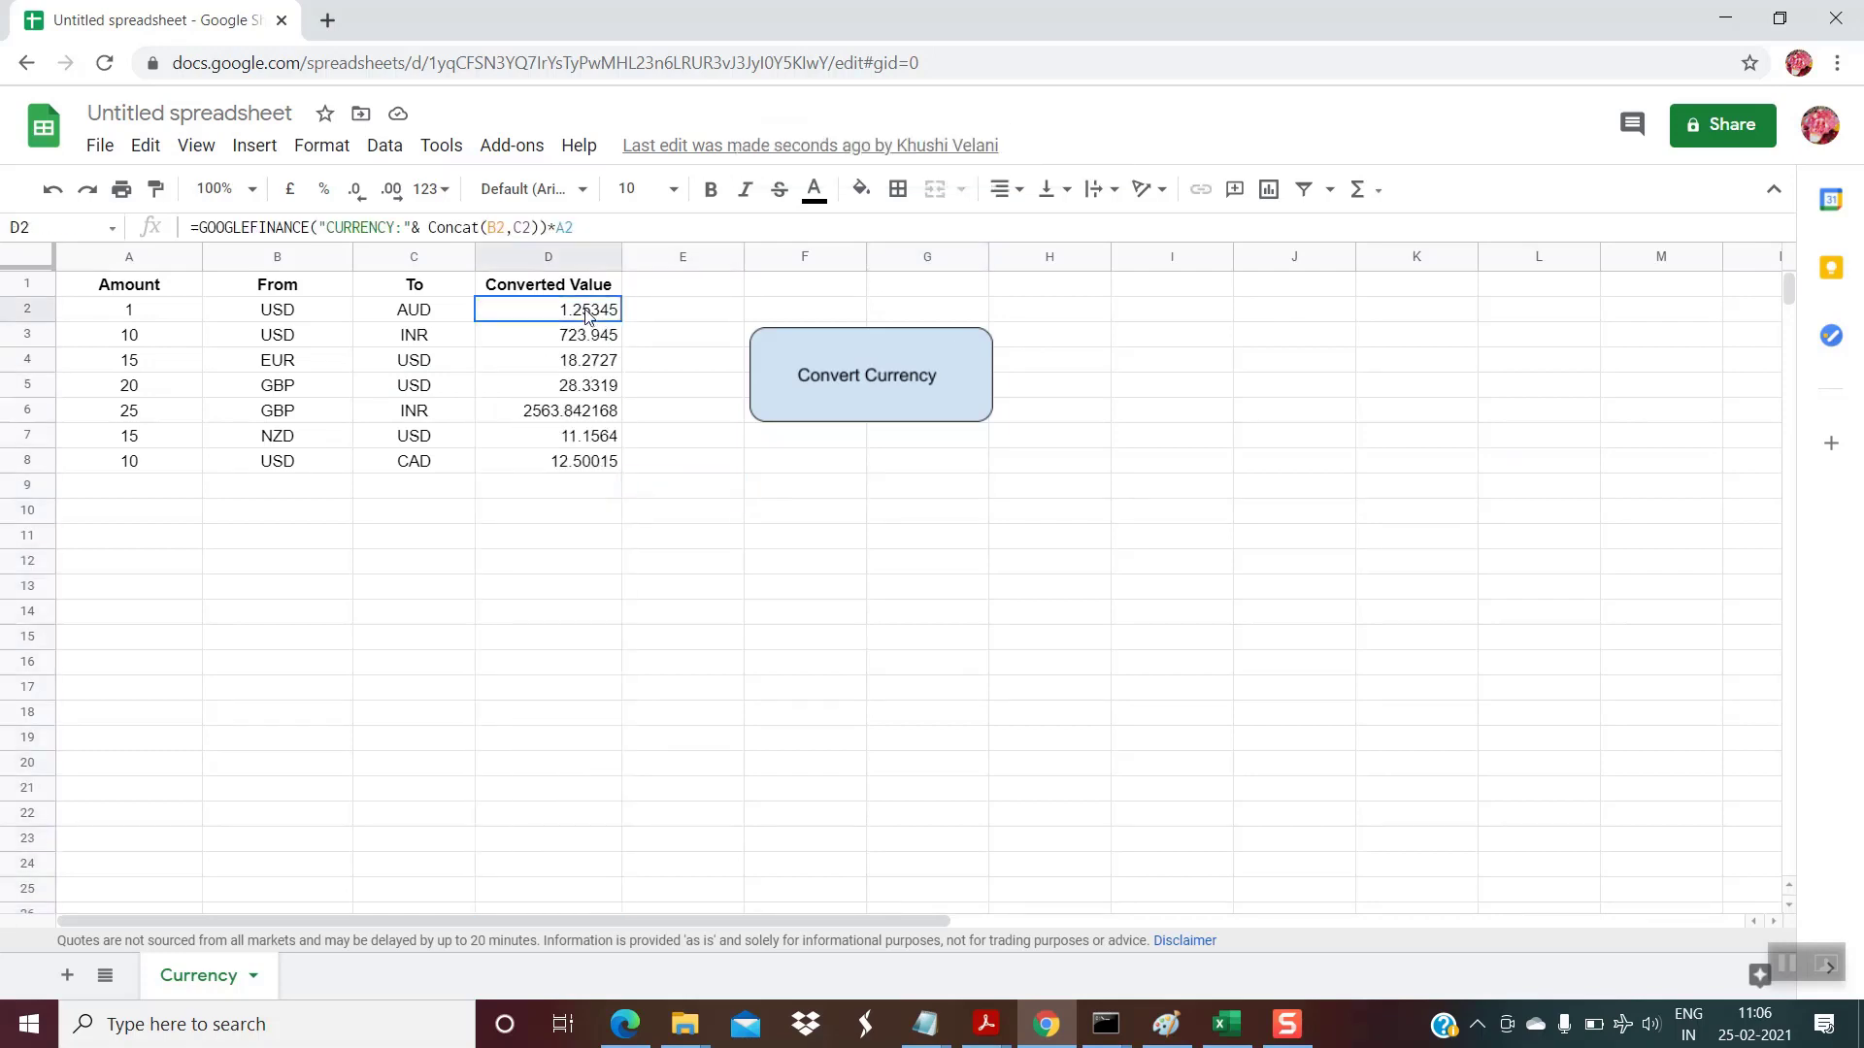
pyautogui.hotkey('shift', 'Down')
pyautogui.hotkey('shift', 'Down')
pyautogui.hotkey('shift', 'Down')
pyautogui.hotkey('shift', 'Down')
pyautogui.hotkey('shift', 'Down')
pyautogui.hotkey('shift', 'Down')
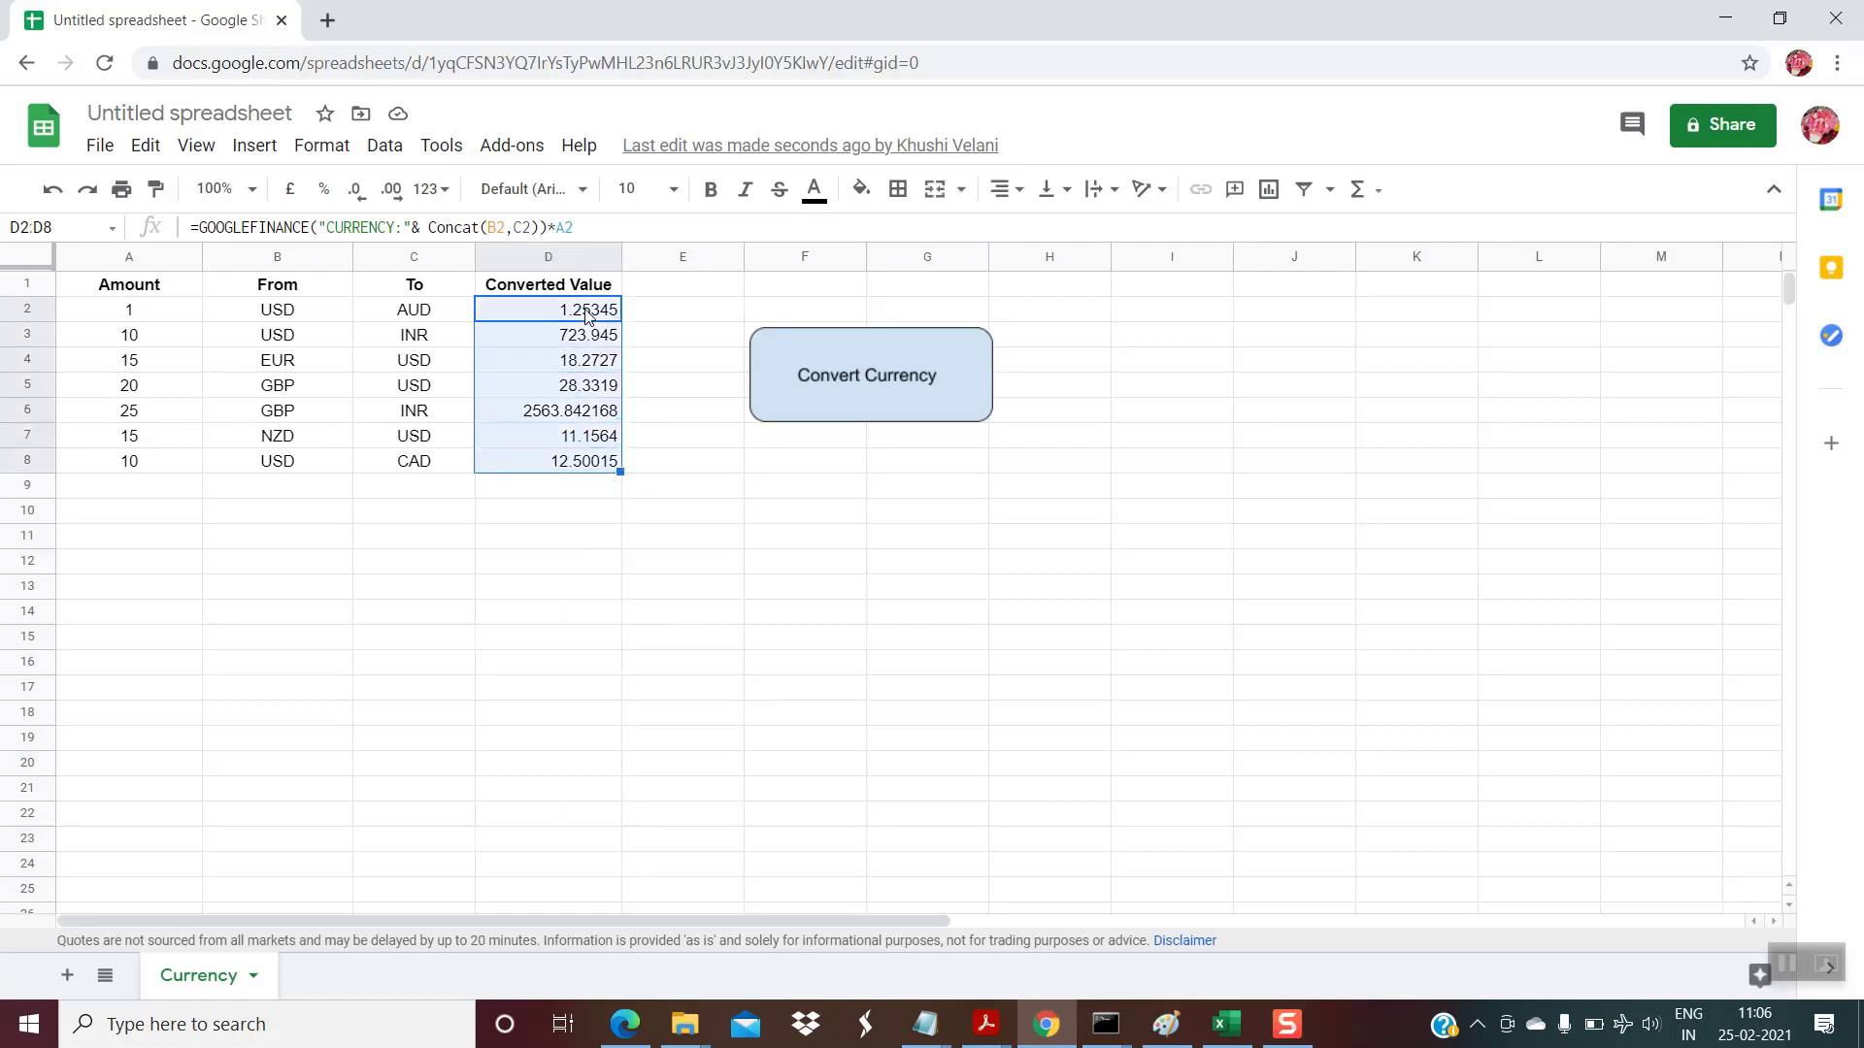
pyautogui.click(707, 527)
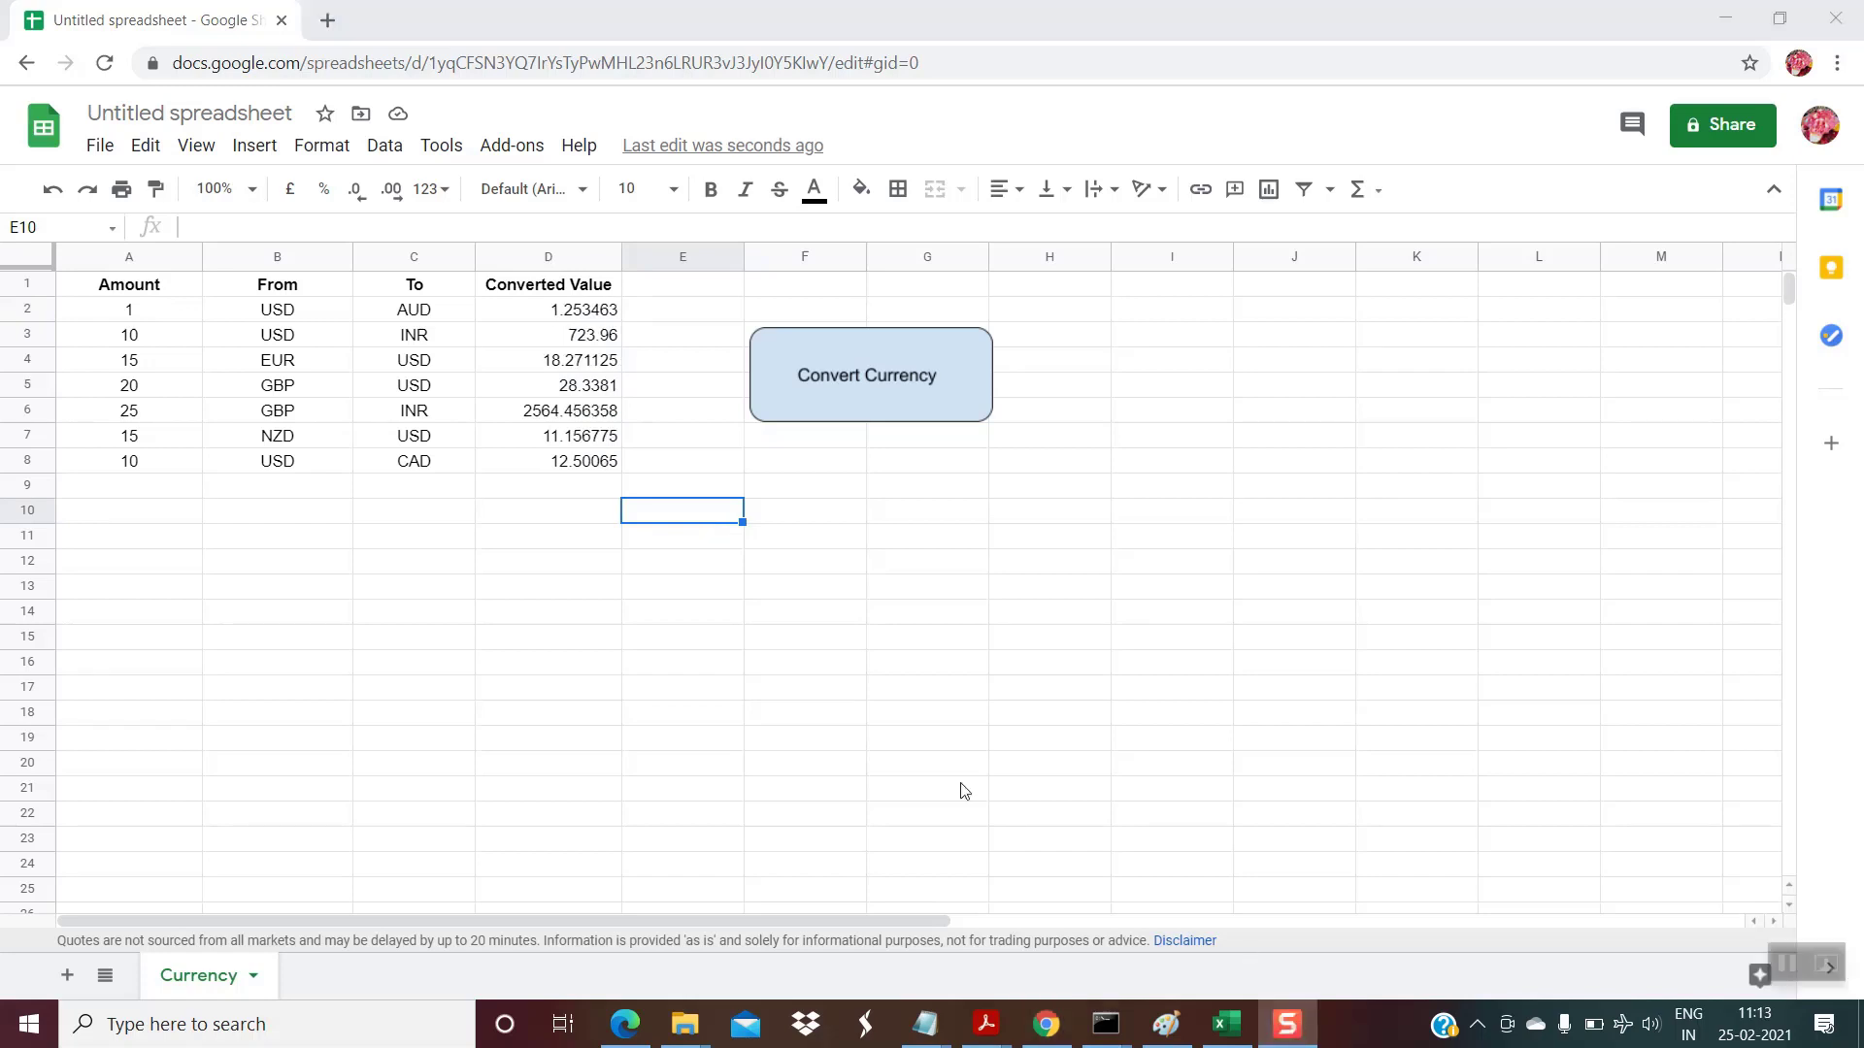
# Step: Add Sheet3 and enter =GOOGLEFINANCE("CURRENCY:USDINR") in D2, returning 72.398
pyautogui.click(67, 977)
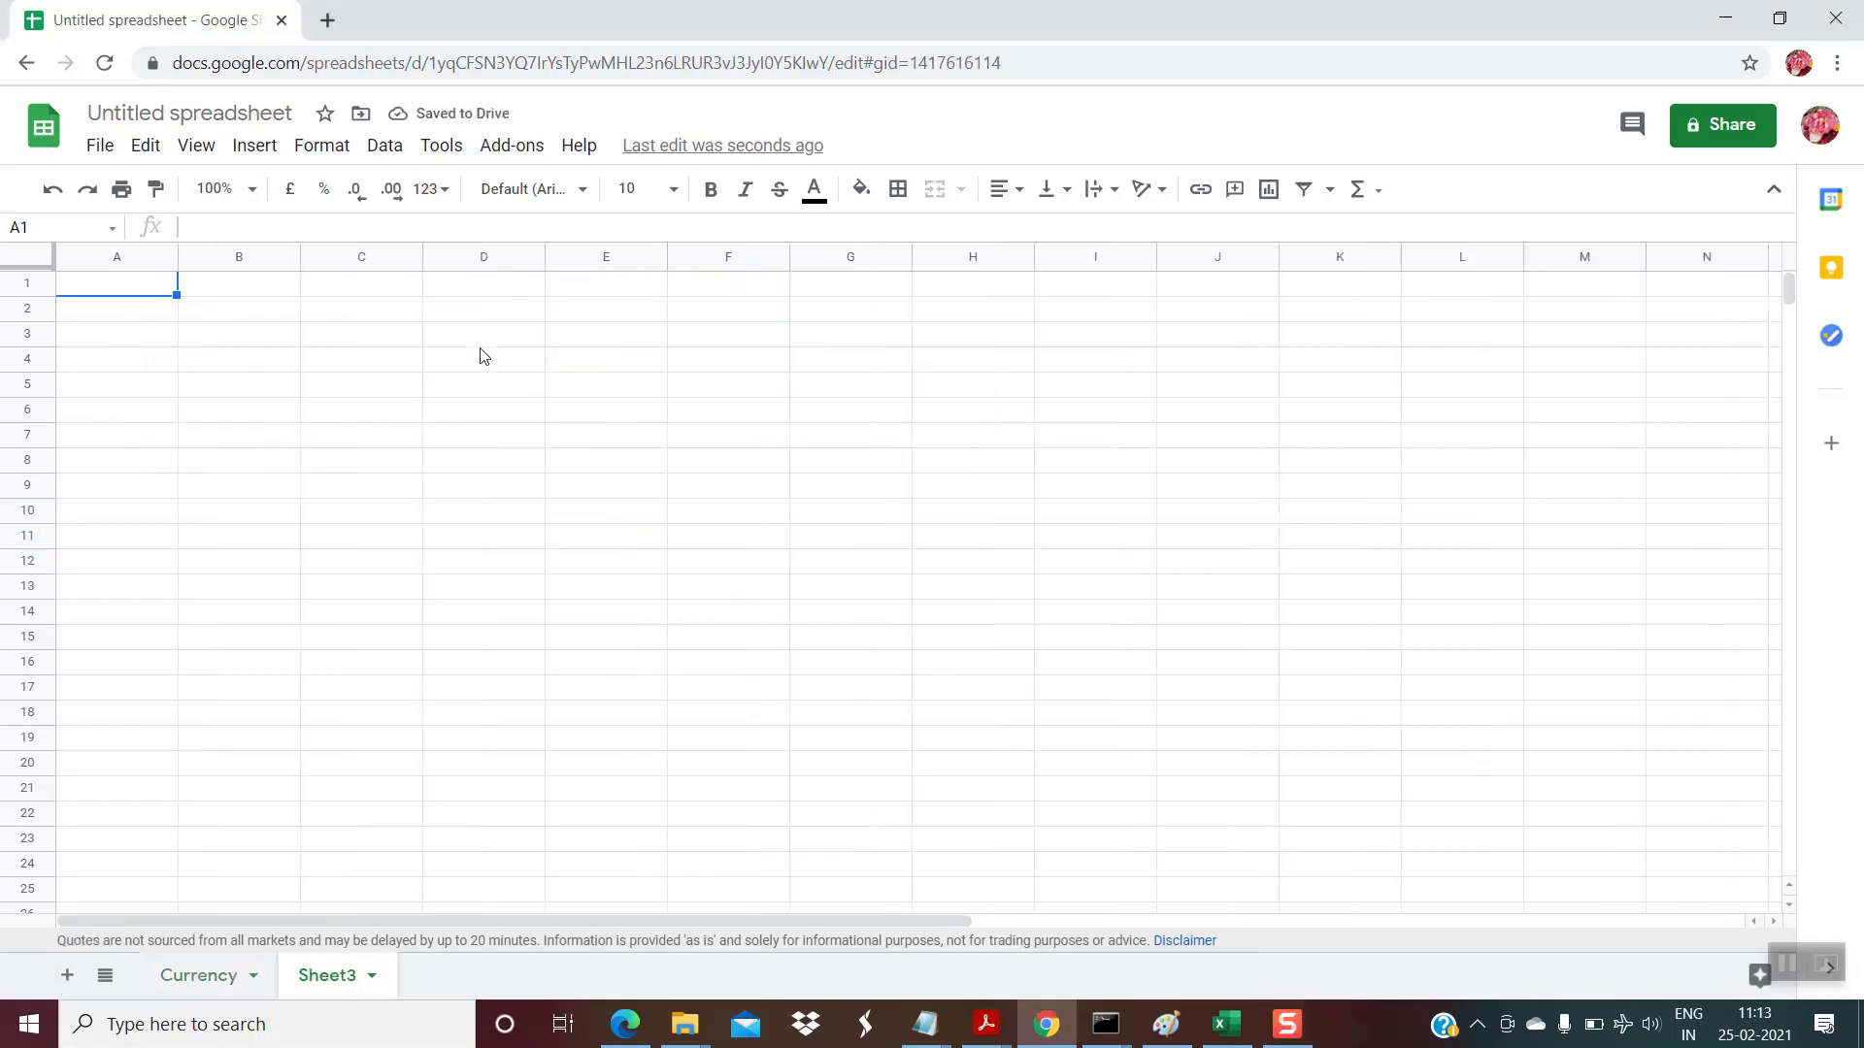
pyautogui.click(472, 320)
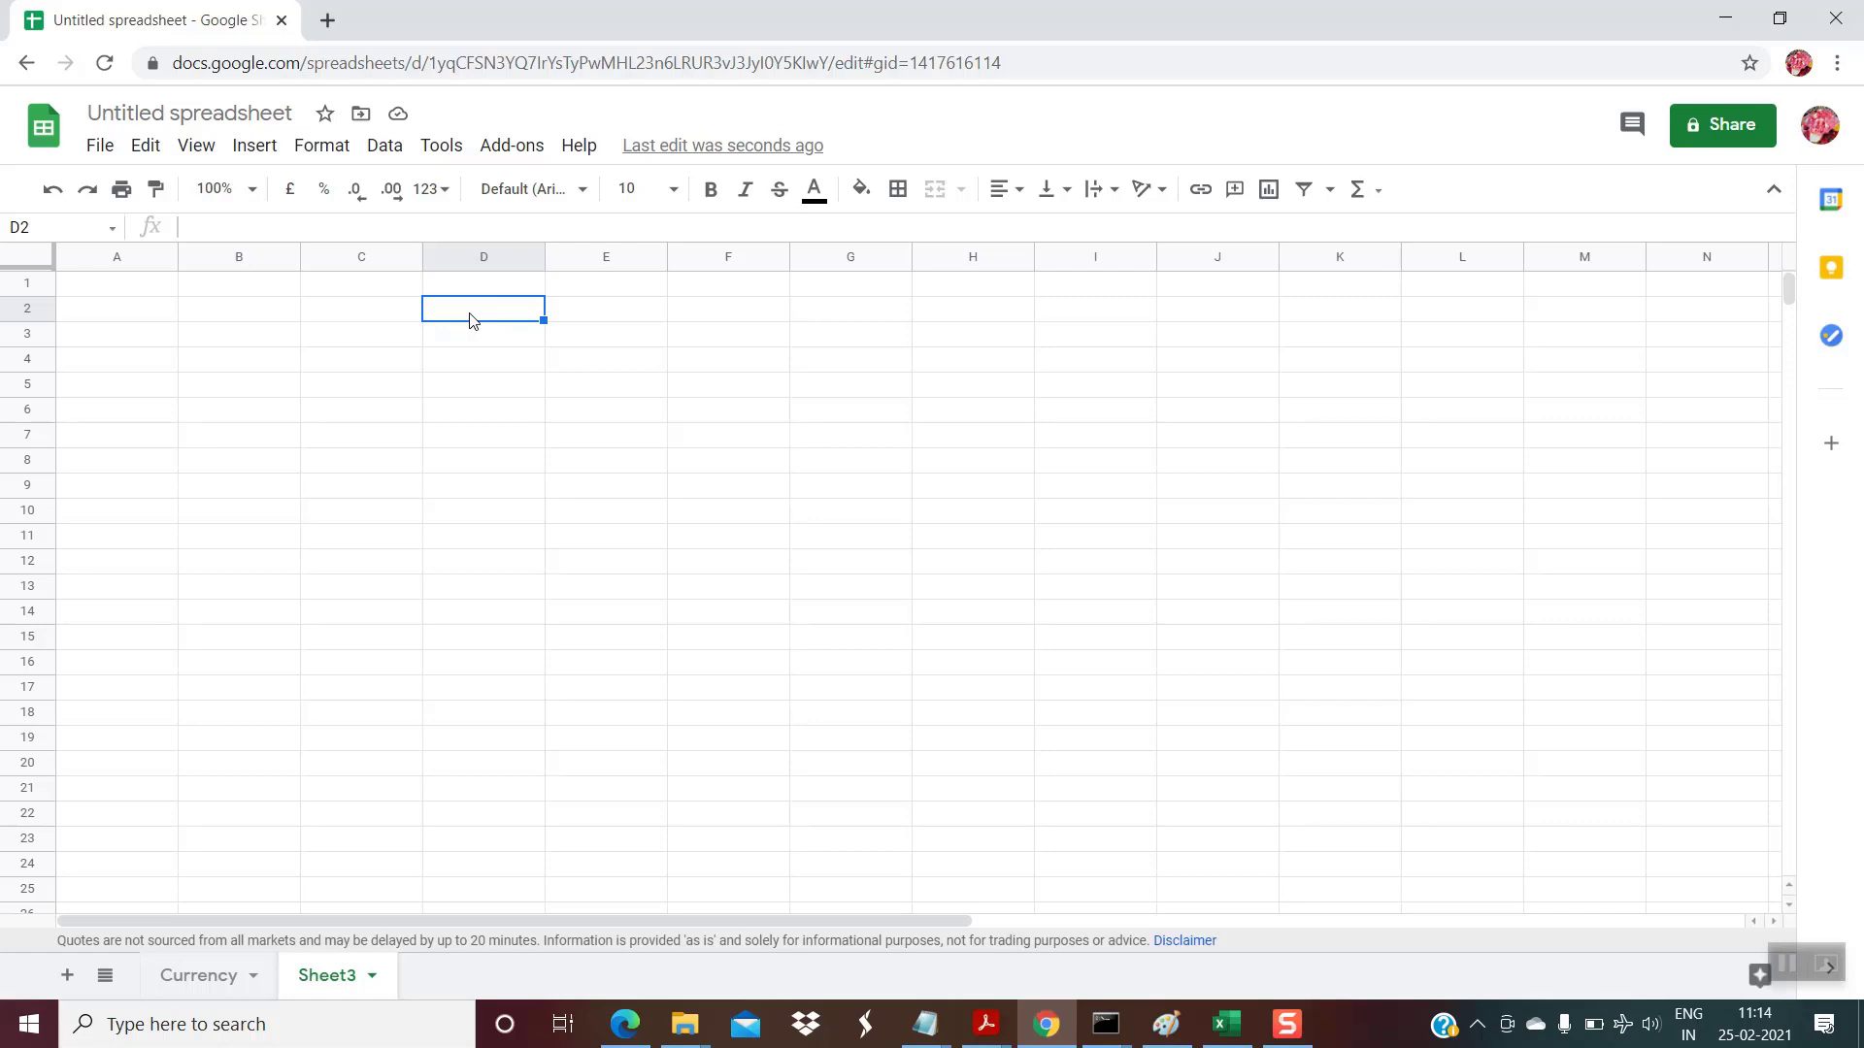
pyautogui.write('=')
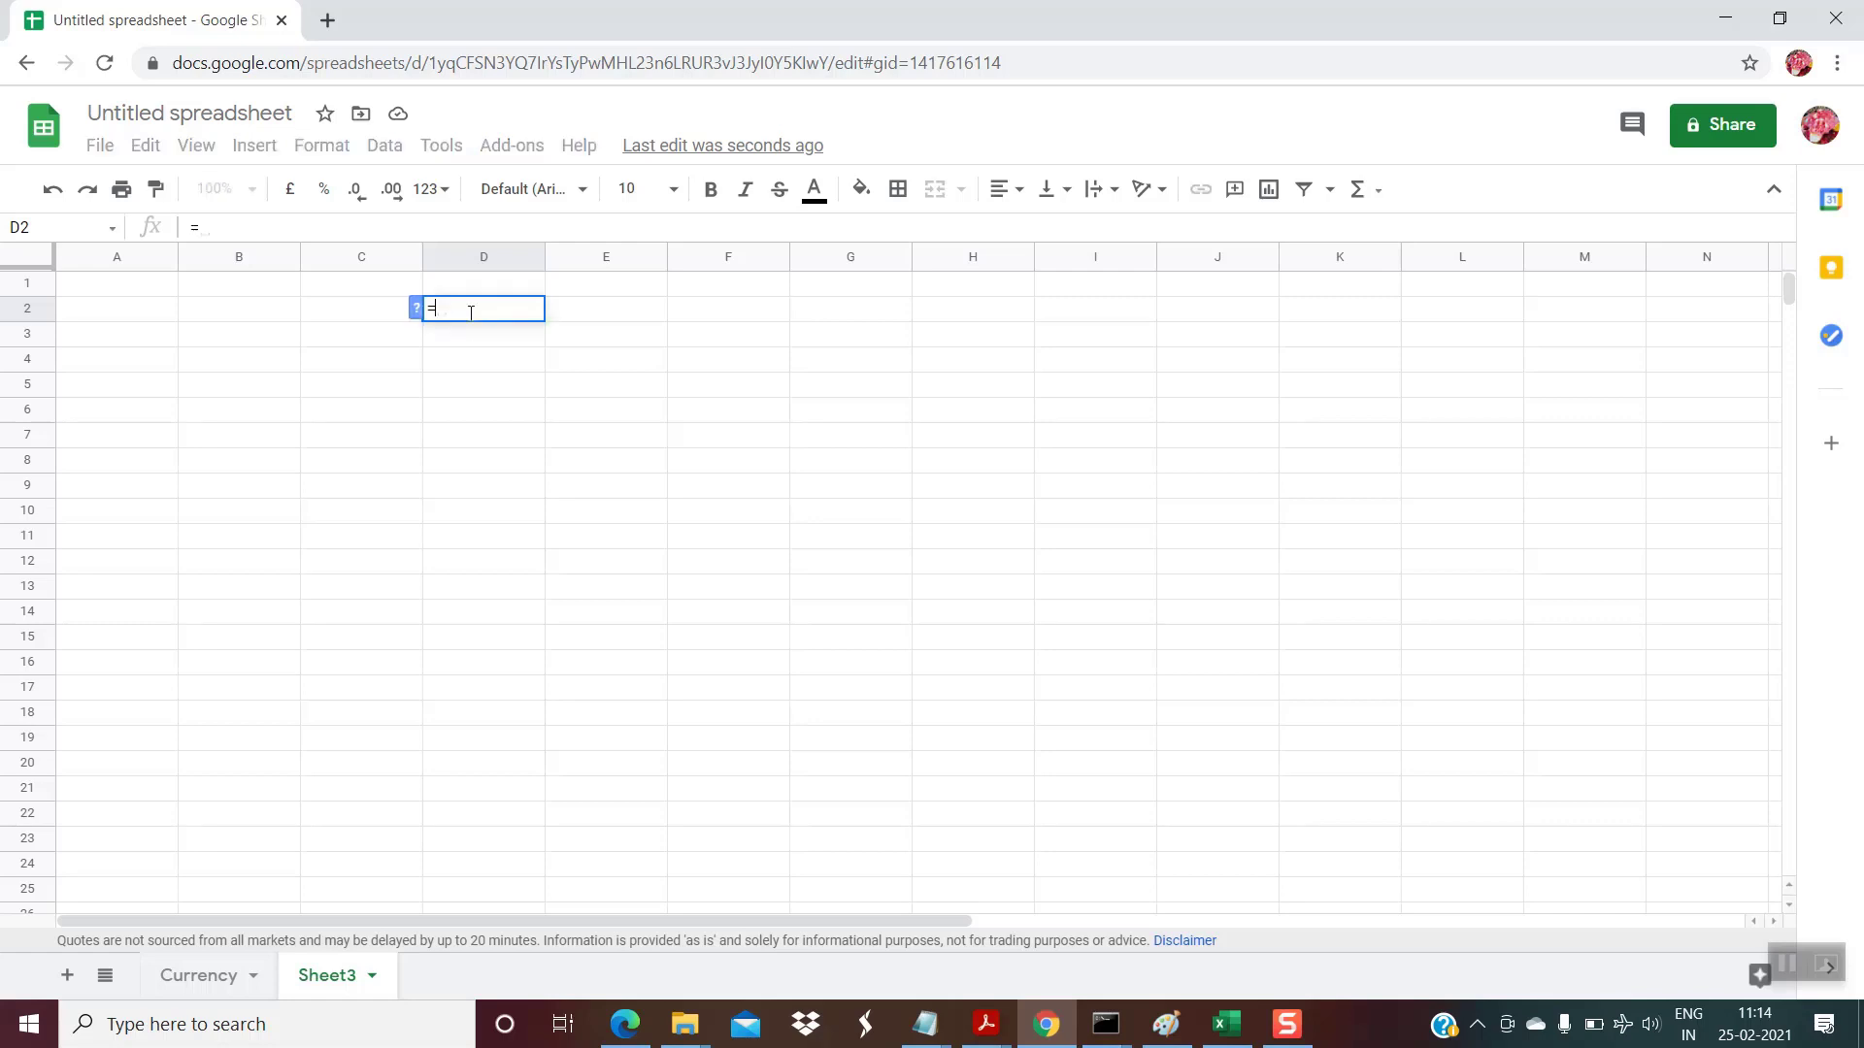
pyautogui.write('GOOGL')
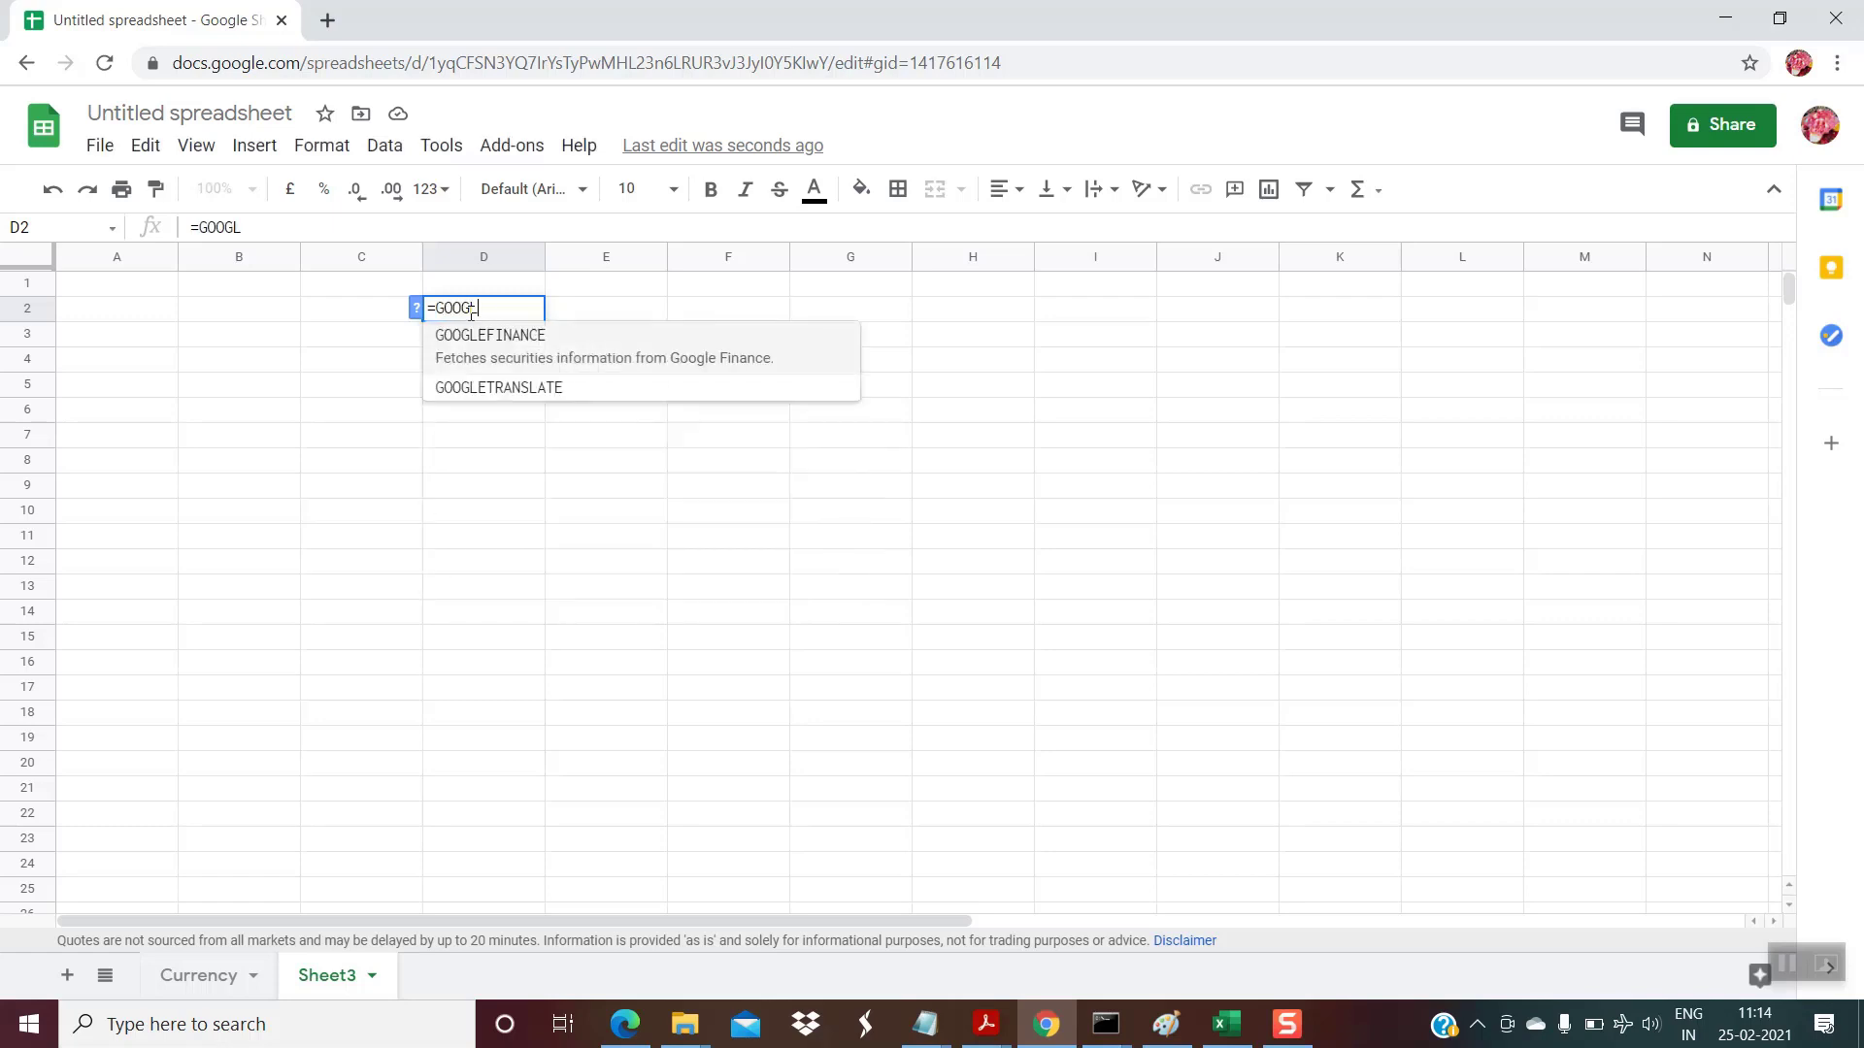
pyautogui.write('EFINANCE')
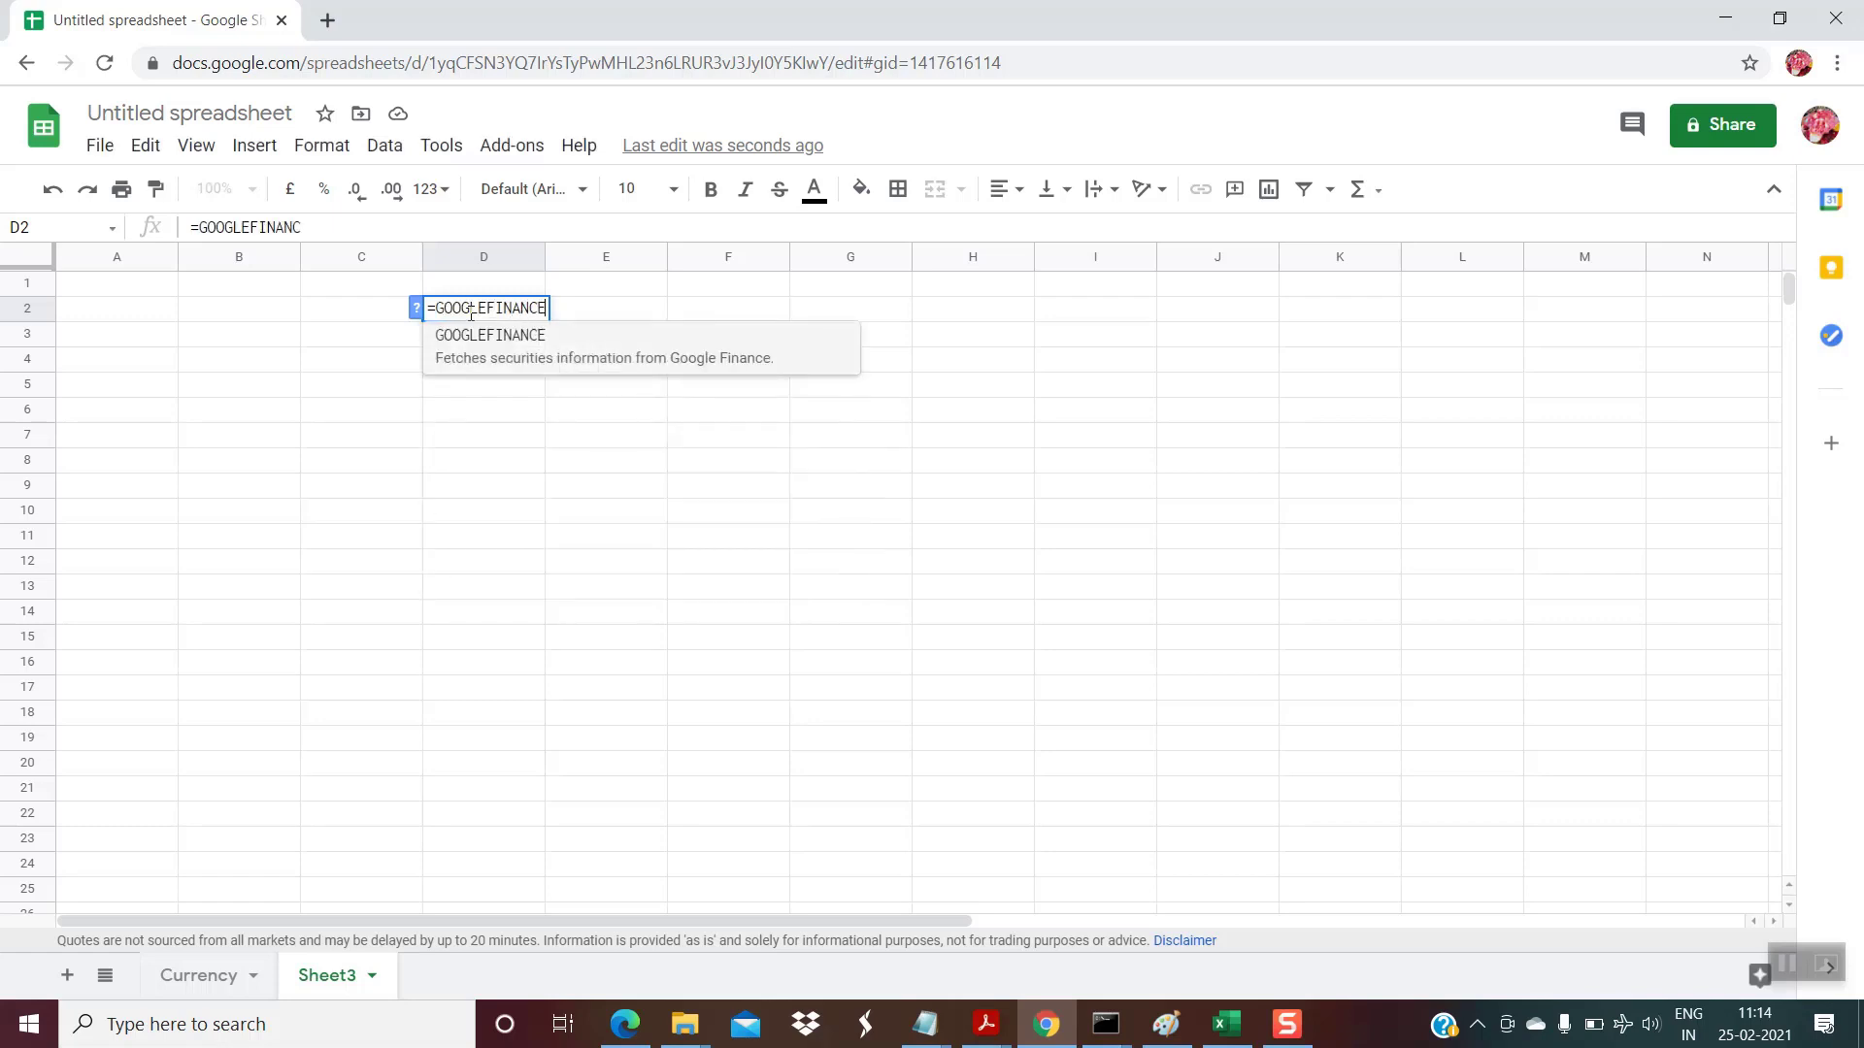
pyautogui.write('("')
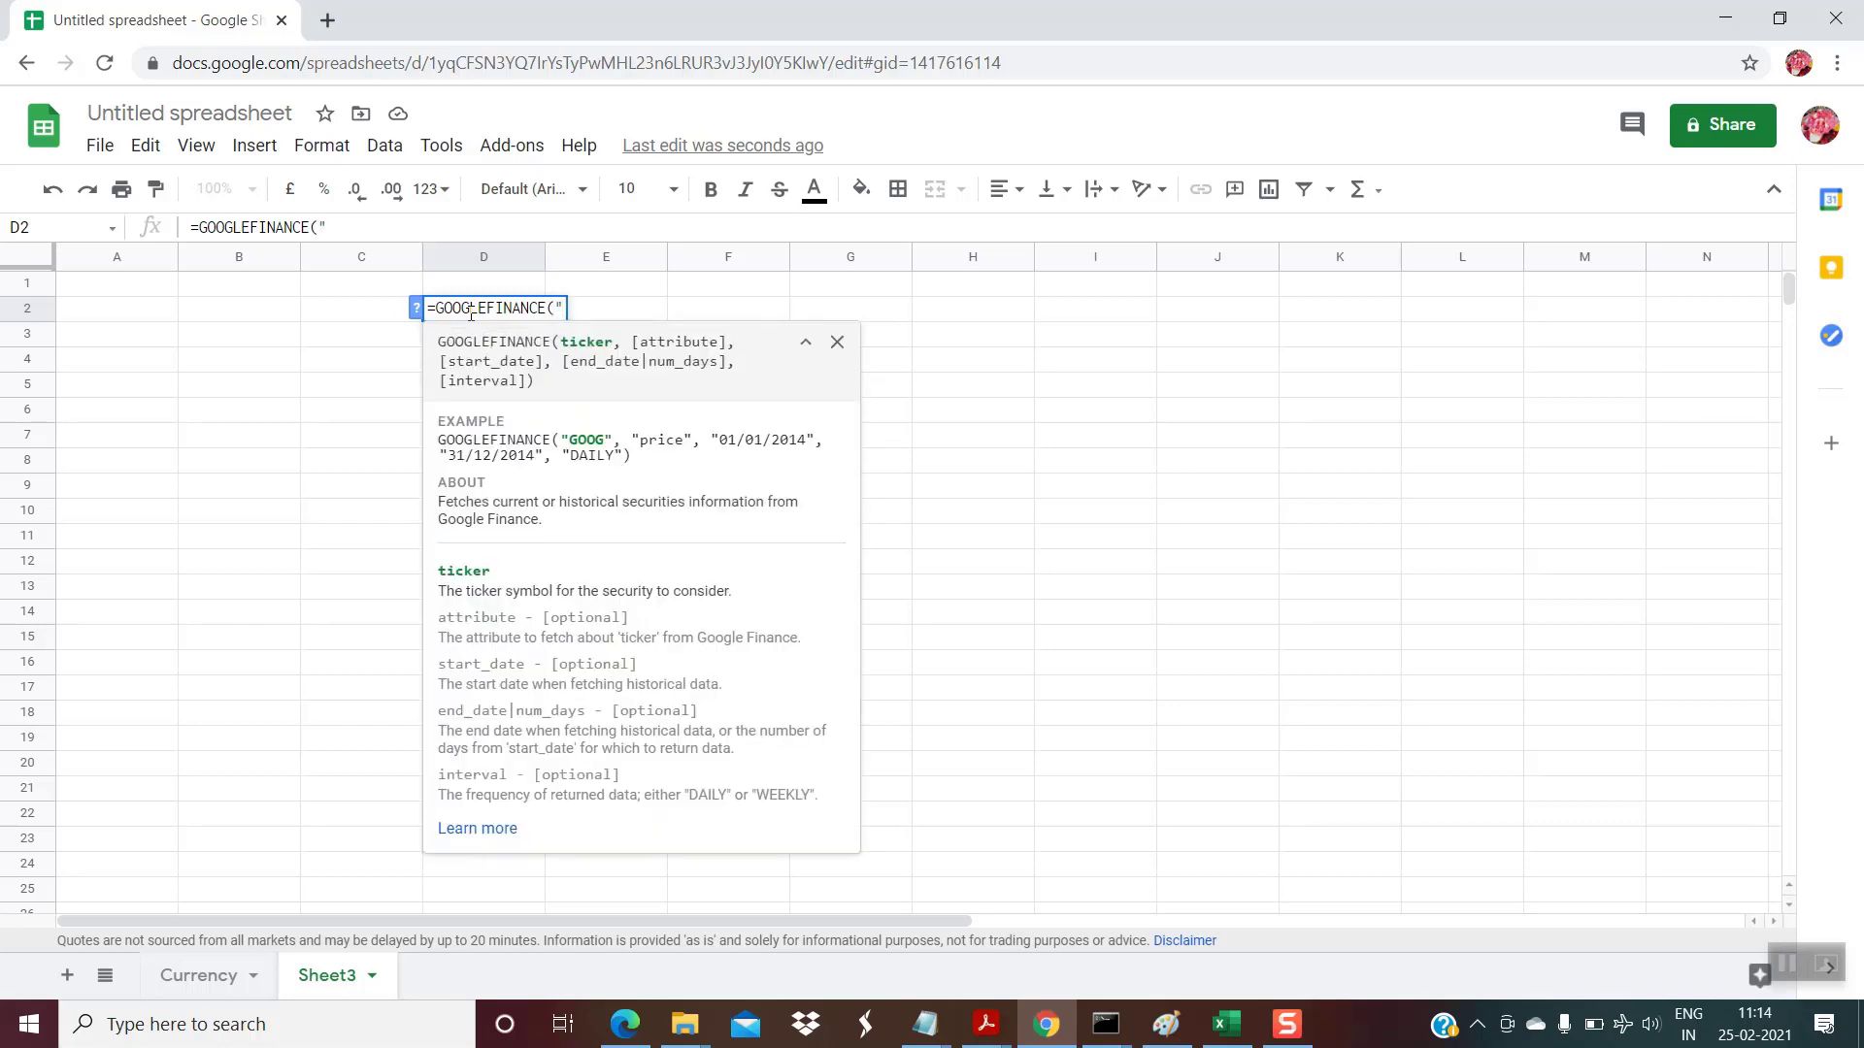
pyautogui.write('CURRENCY"')
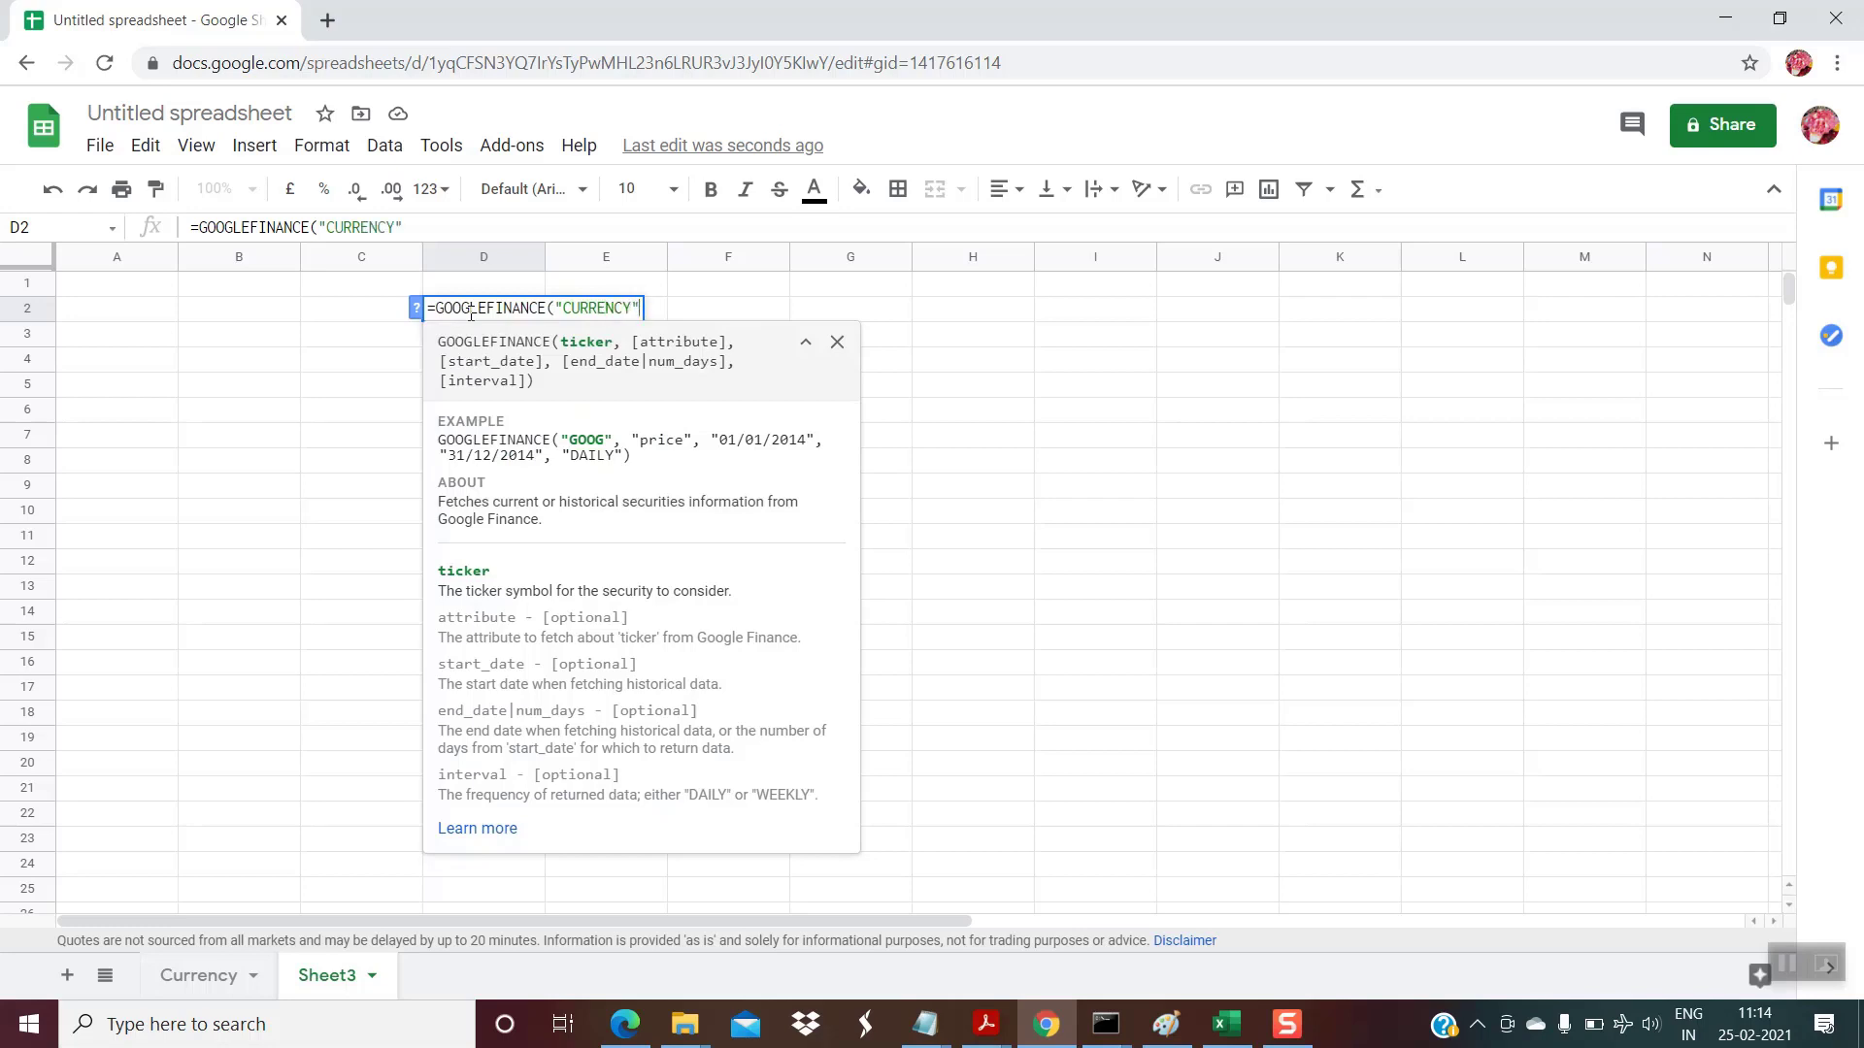
pyautogui.press('BackSpace')
pyautogui.write(':')
pyautogui.write('USDINR')
pyautogui.write('")')
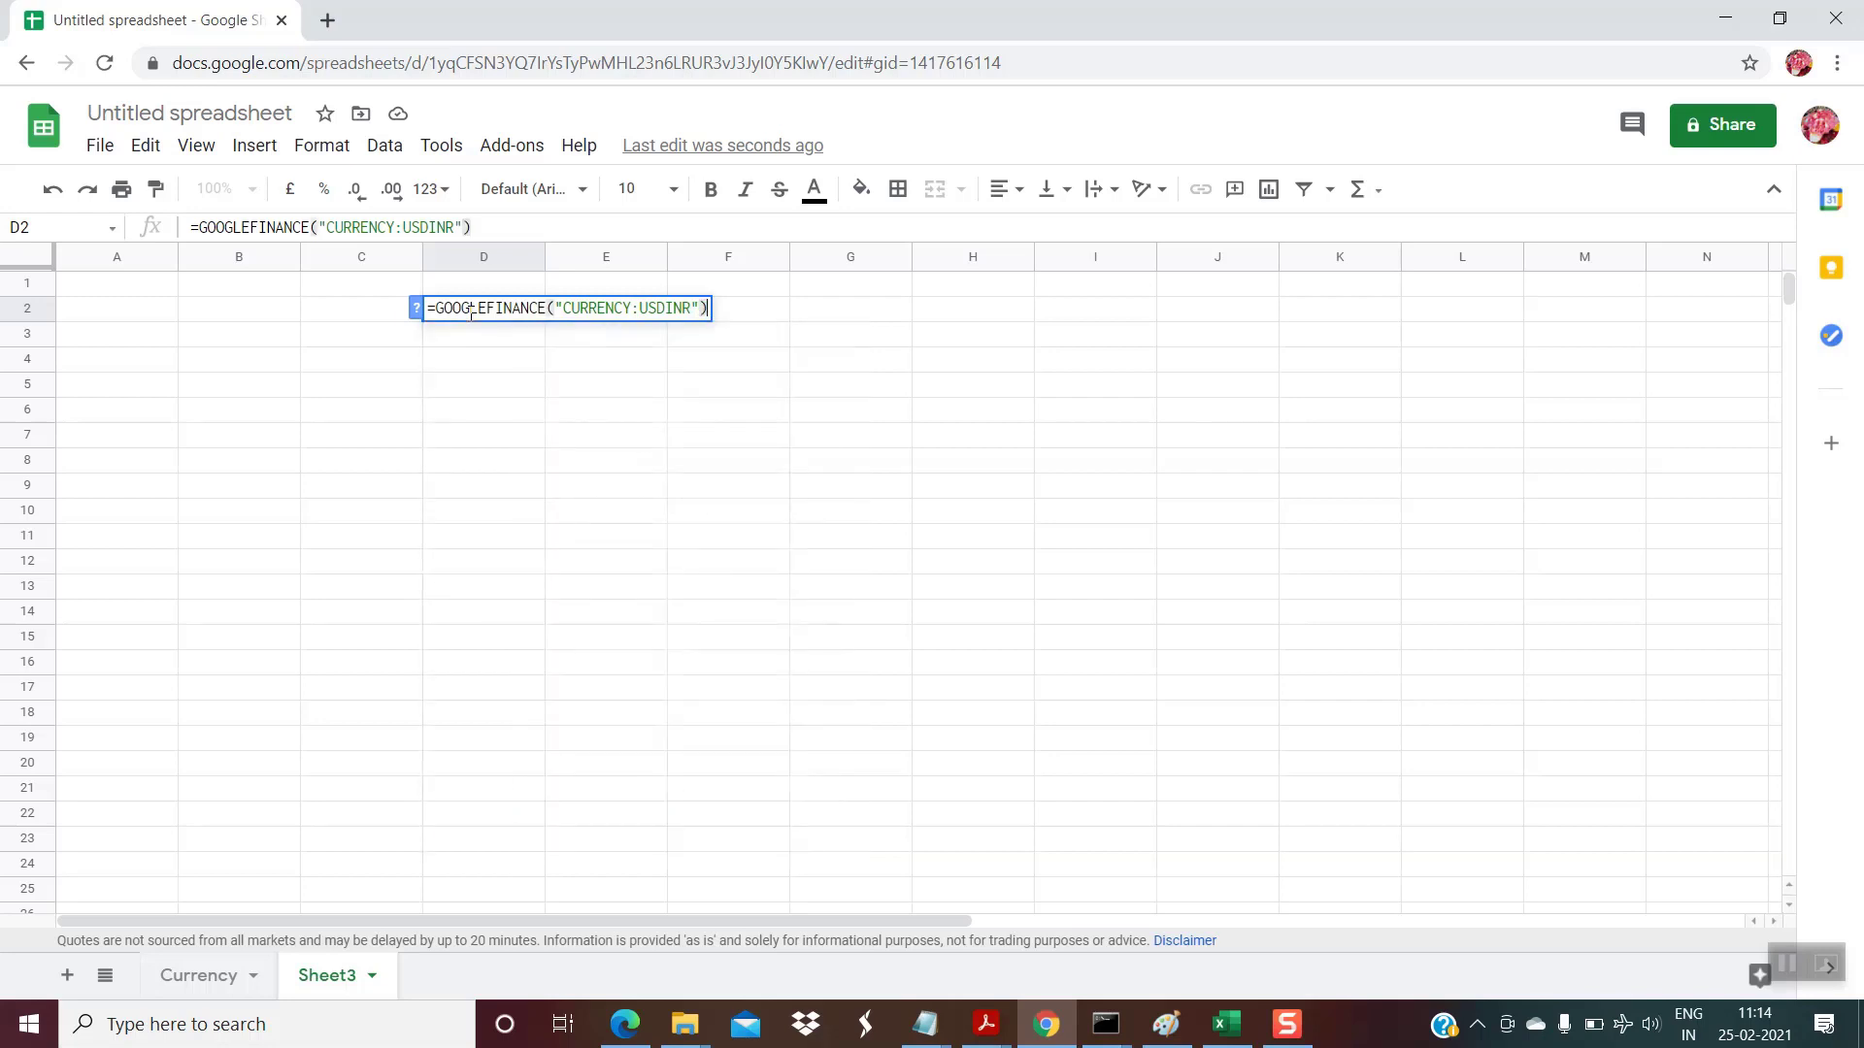
pyautogui.press('Return')
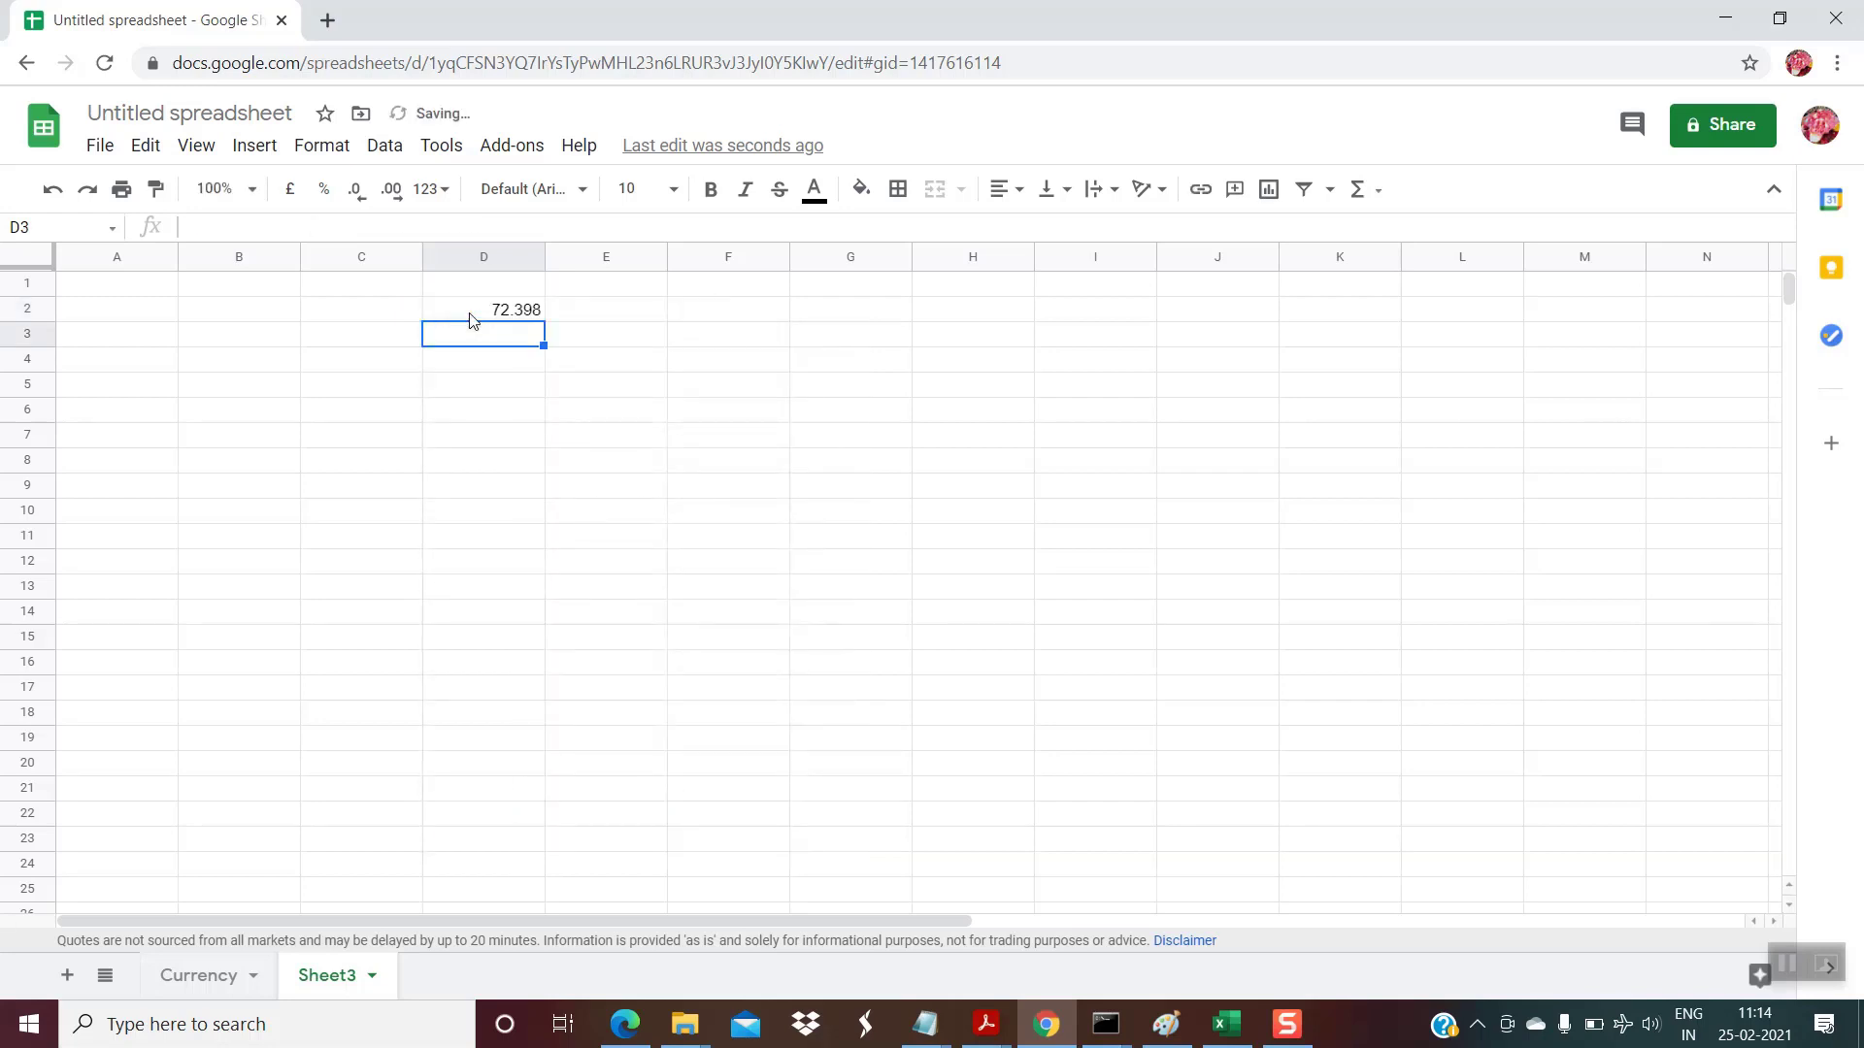
pyautogui.click(479, 317)
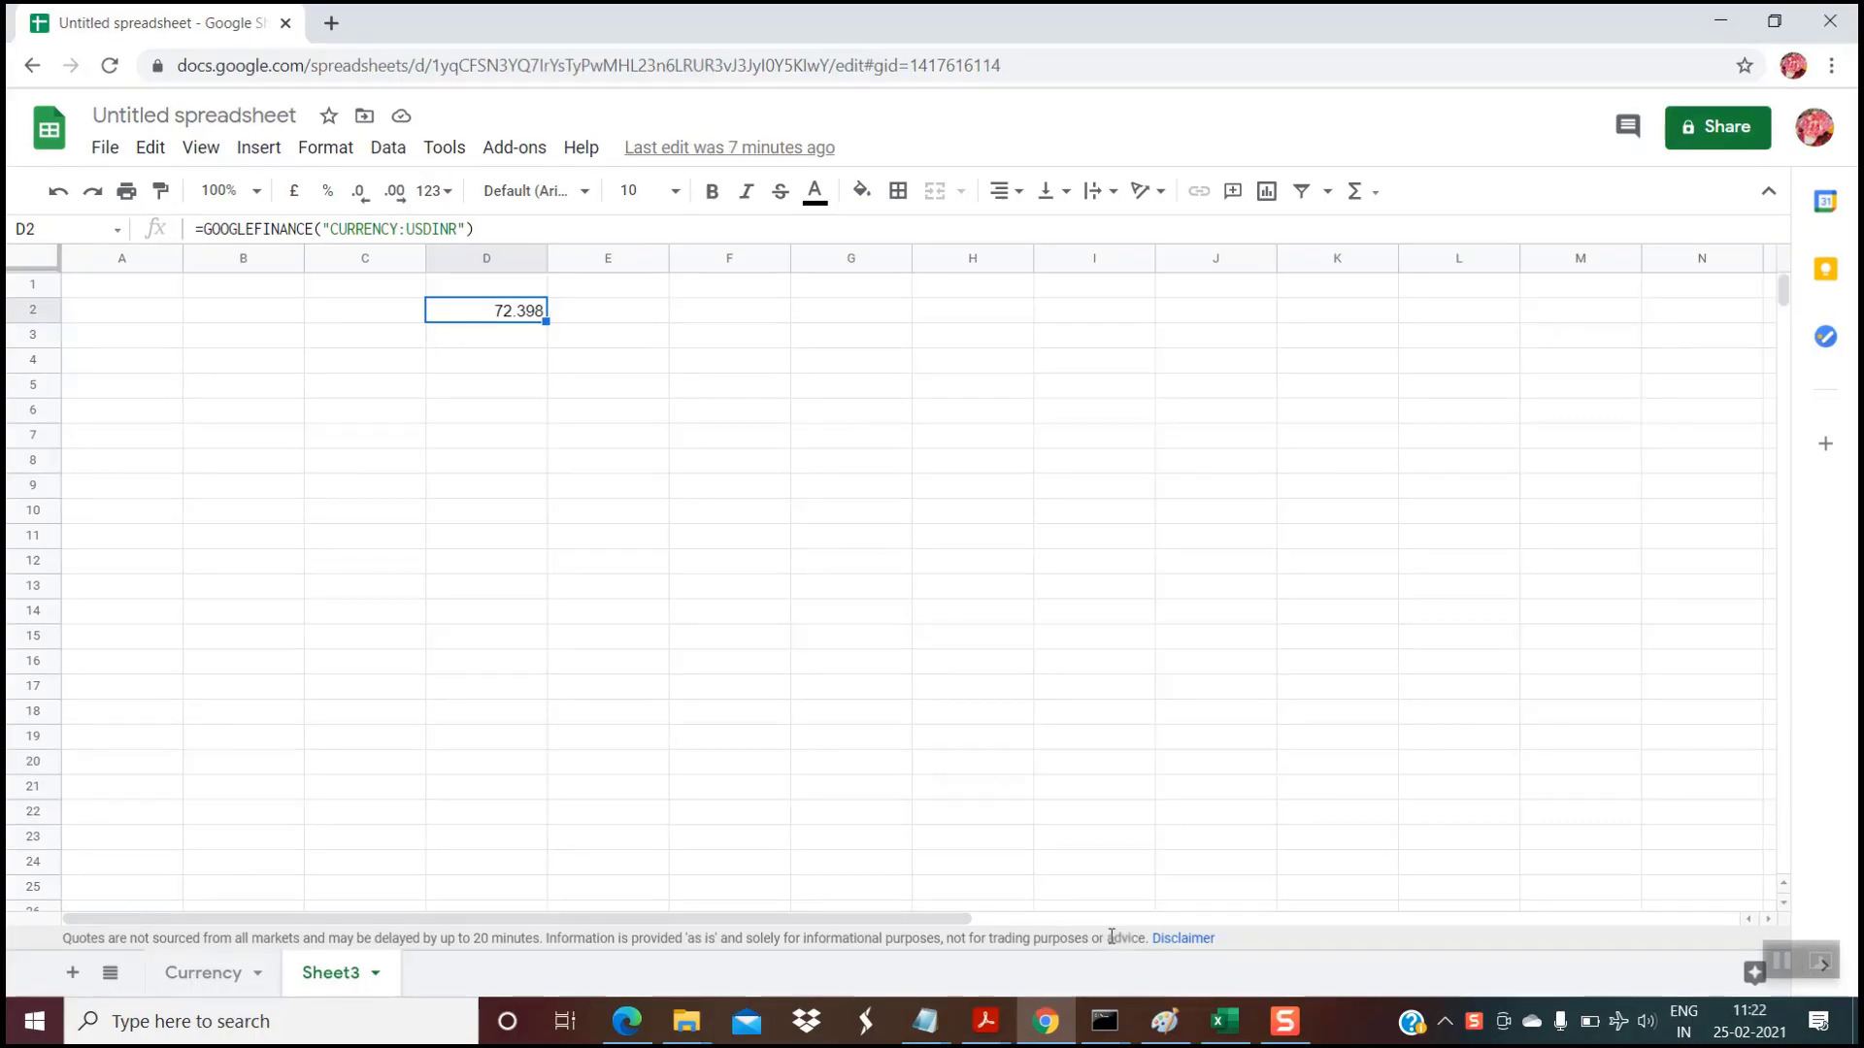
pyautogui.hotkey('alt', 'Tab')
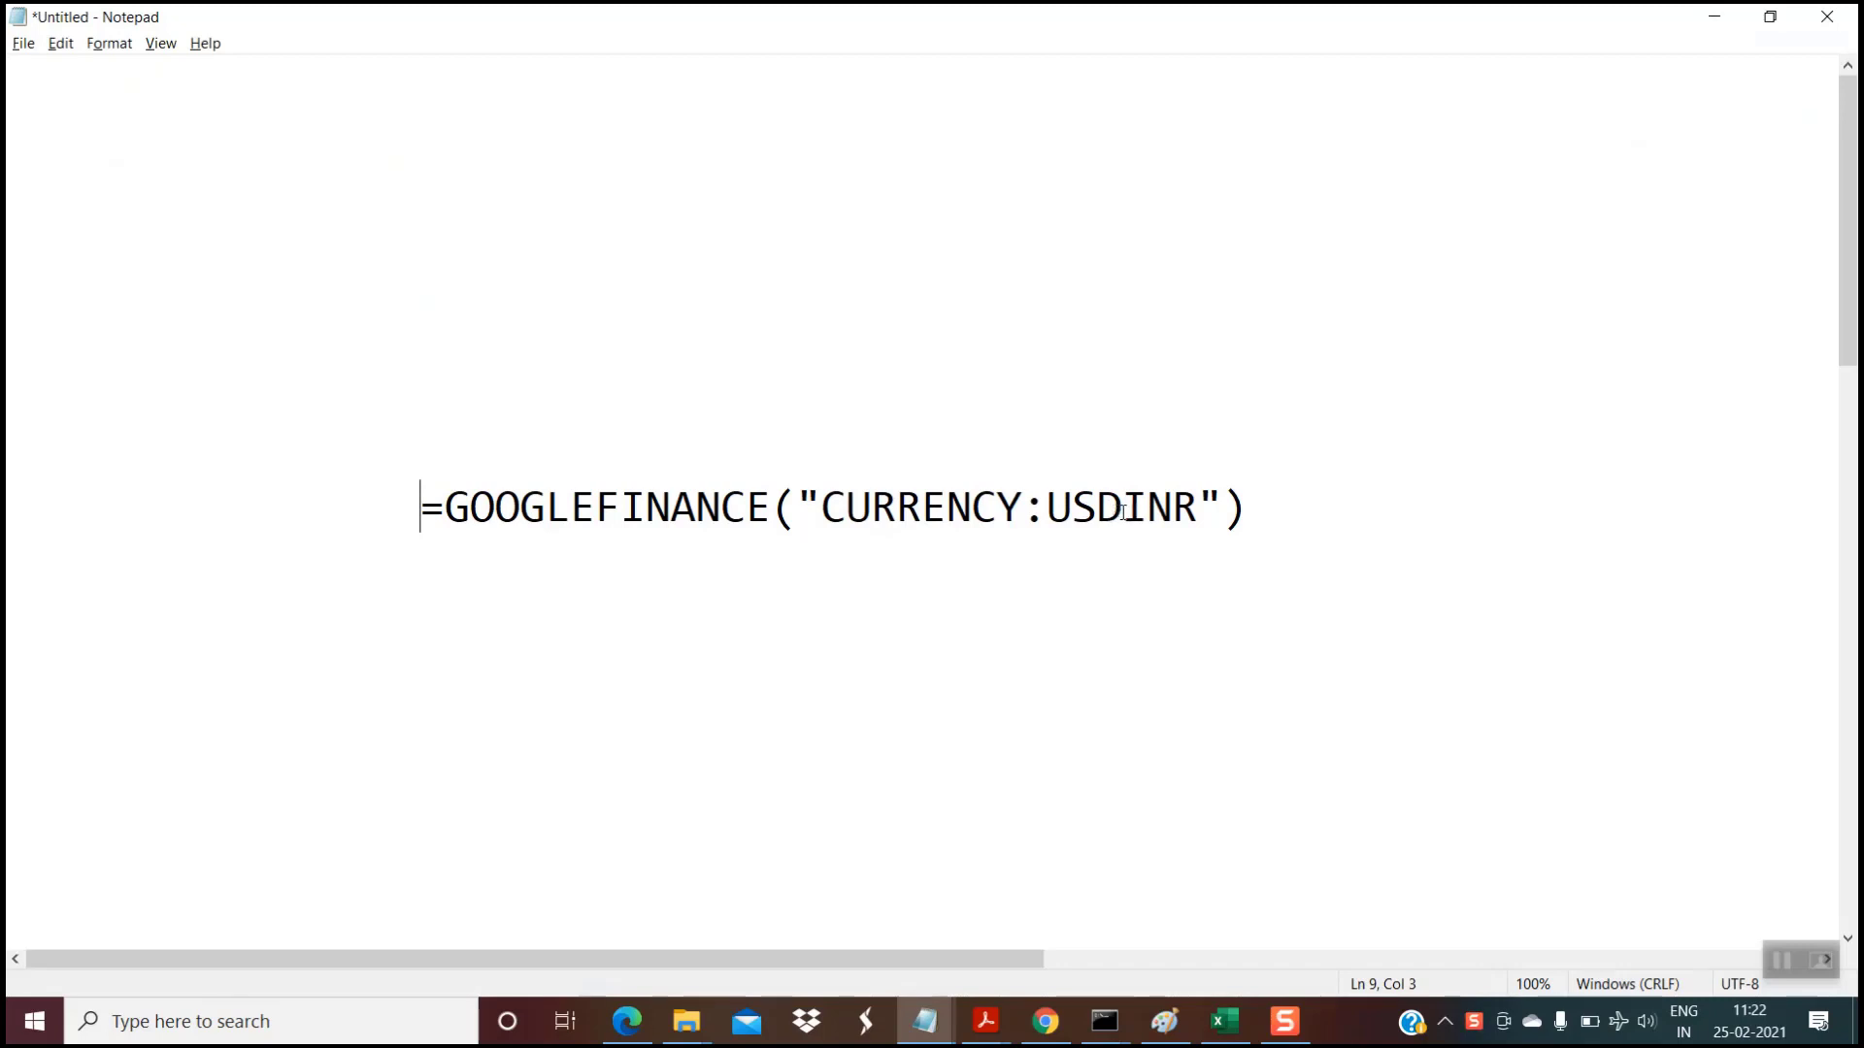
pyautogui.hotkey('alt', 'Tab')
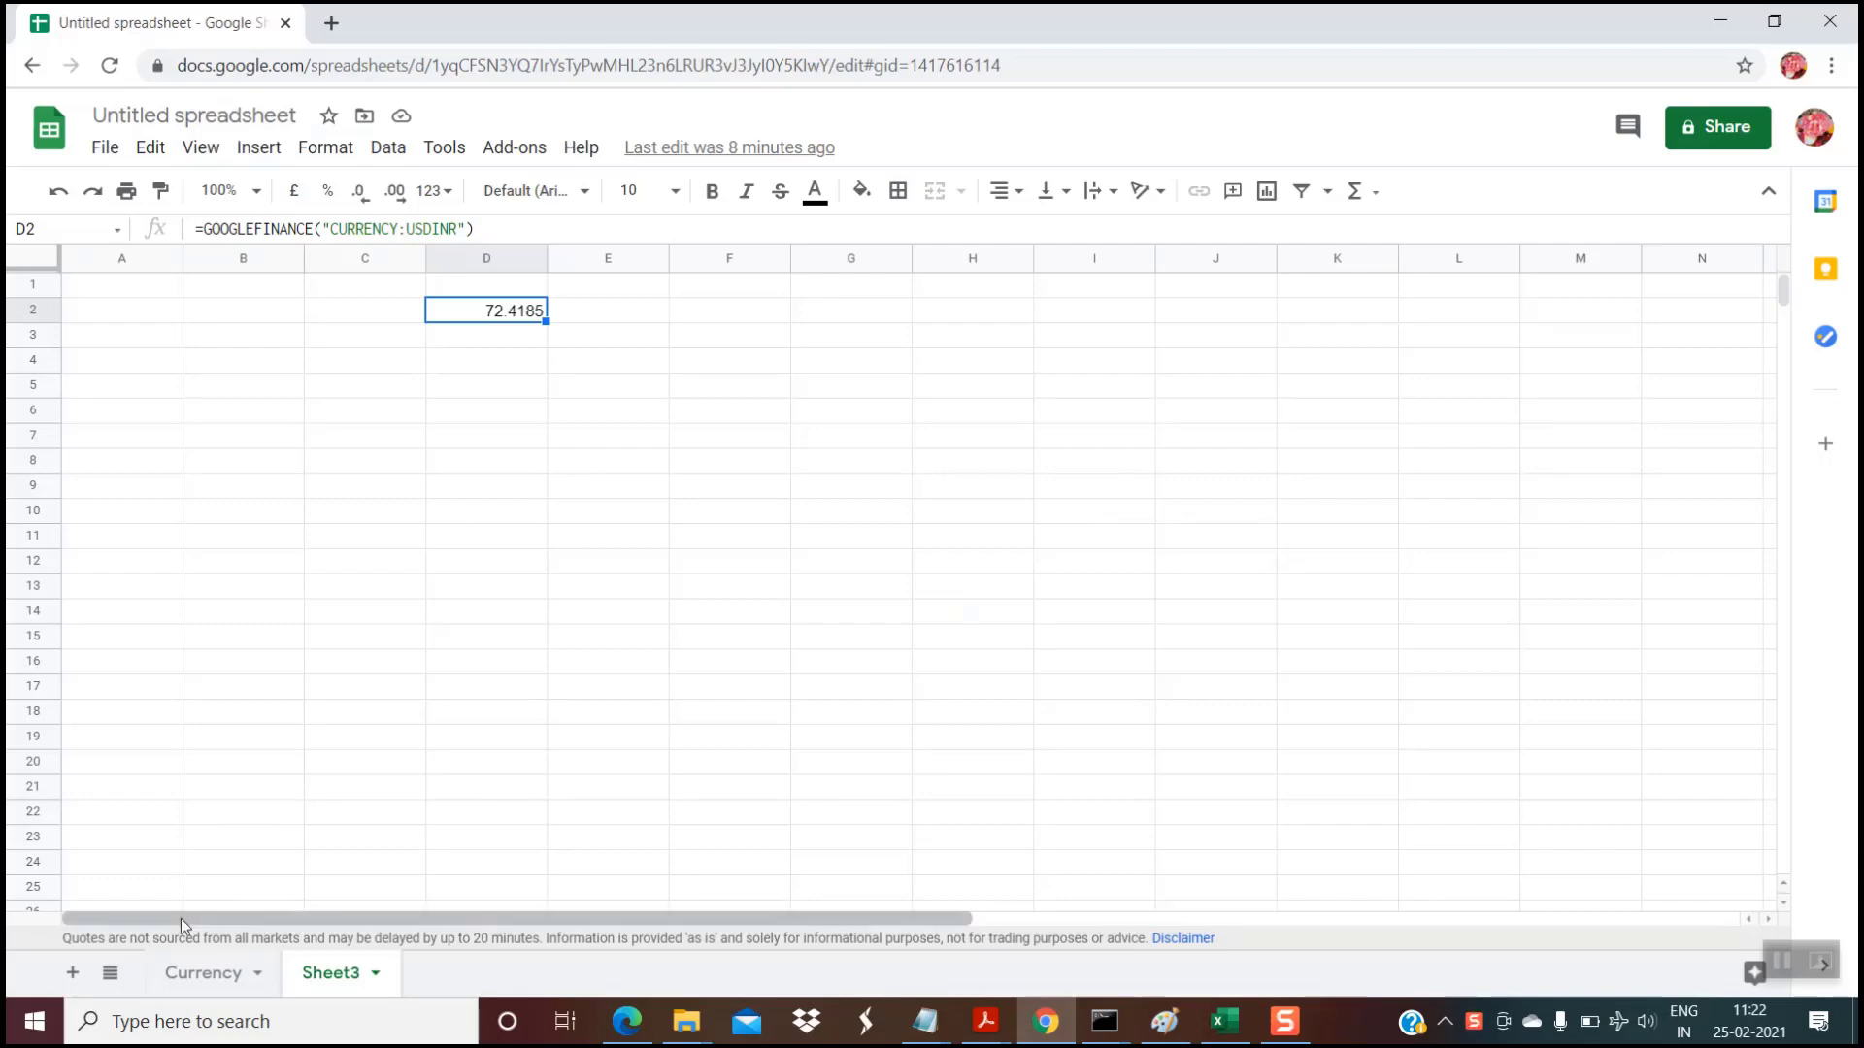
# Step: Copy the Amount, From, To and Converted Value headers from Currency into Sheet3's row 1
pyautogui.click(201, 975)
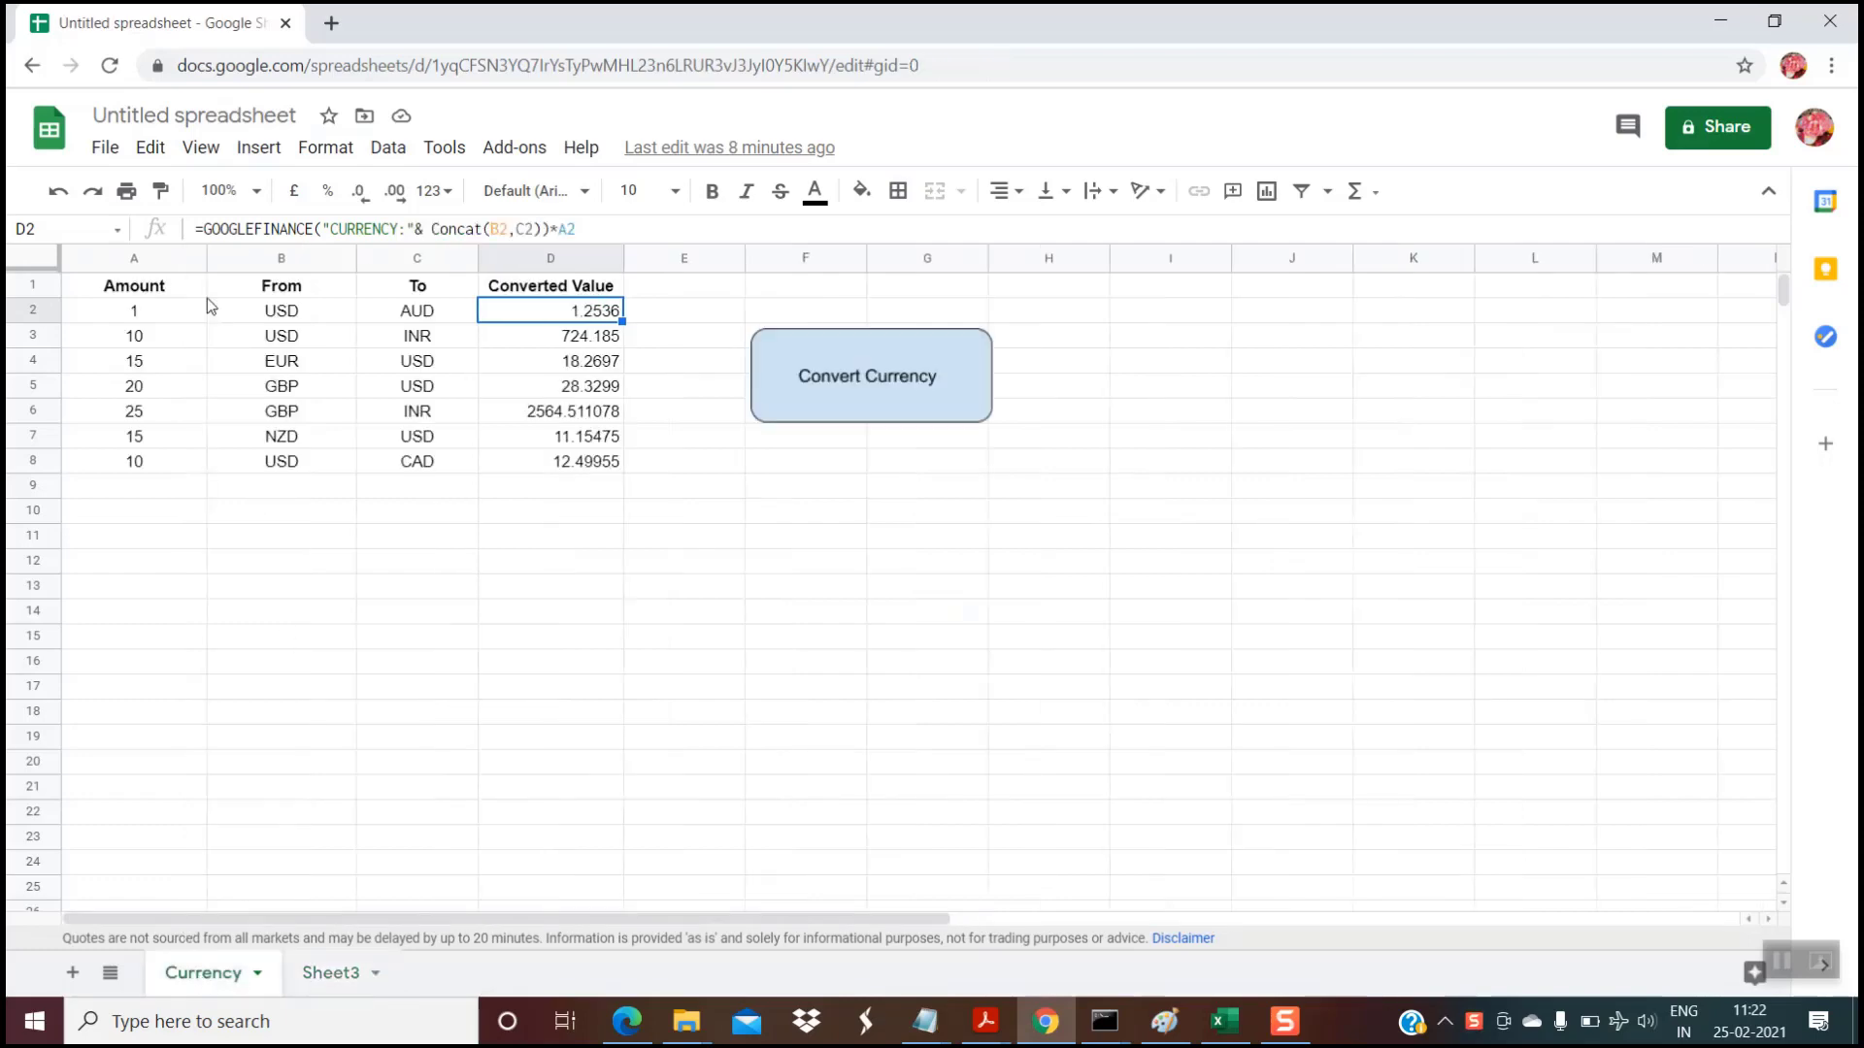
pyautogui.click(165, 291)
pyautogui.hotkey('shift', 'Right')
pyautogui.hotkey('shift', 'Right')
pyautogui.hotkey('shift', 'Right')
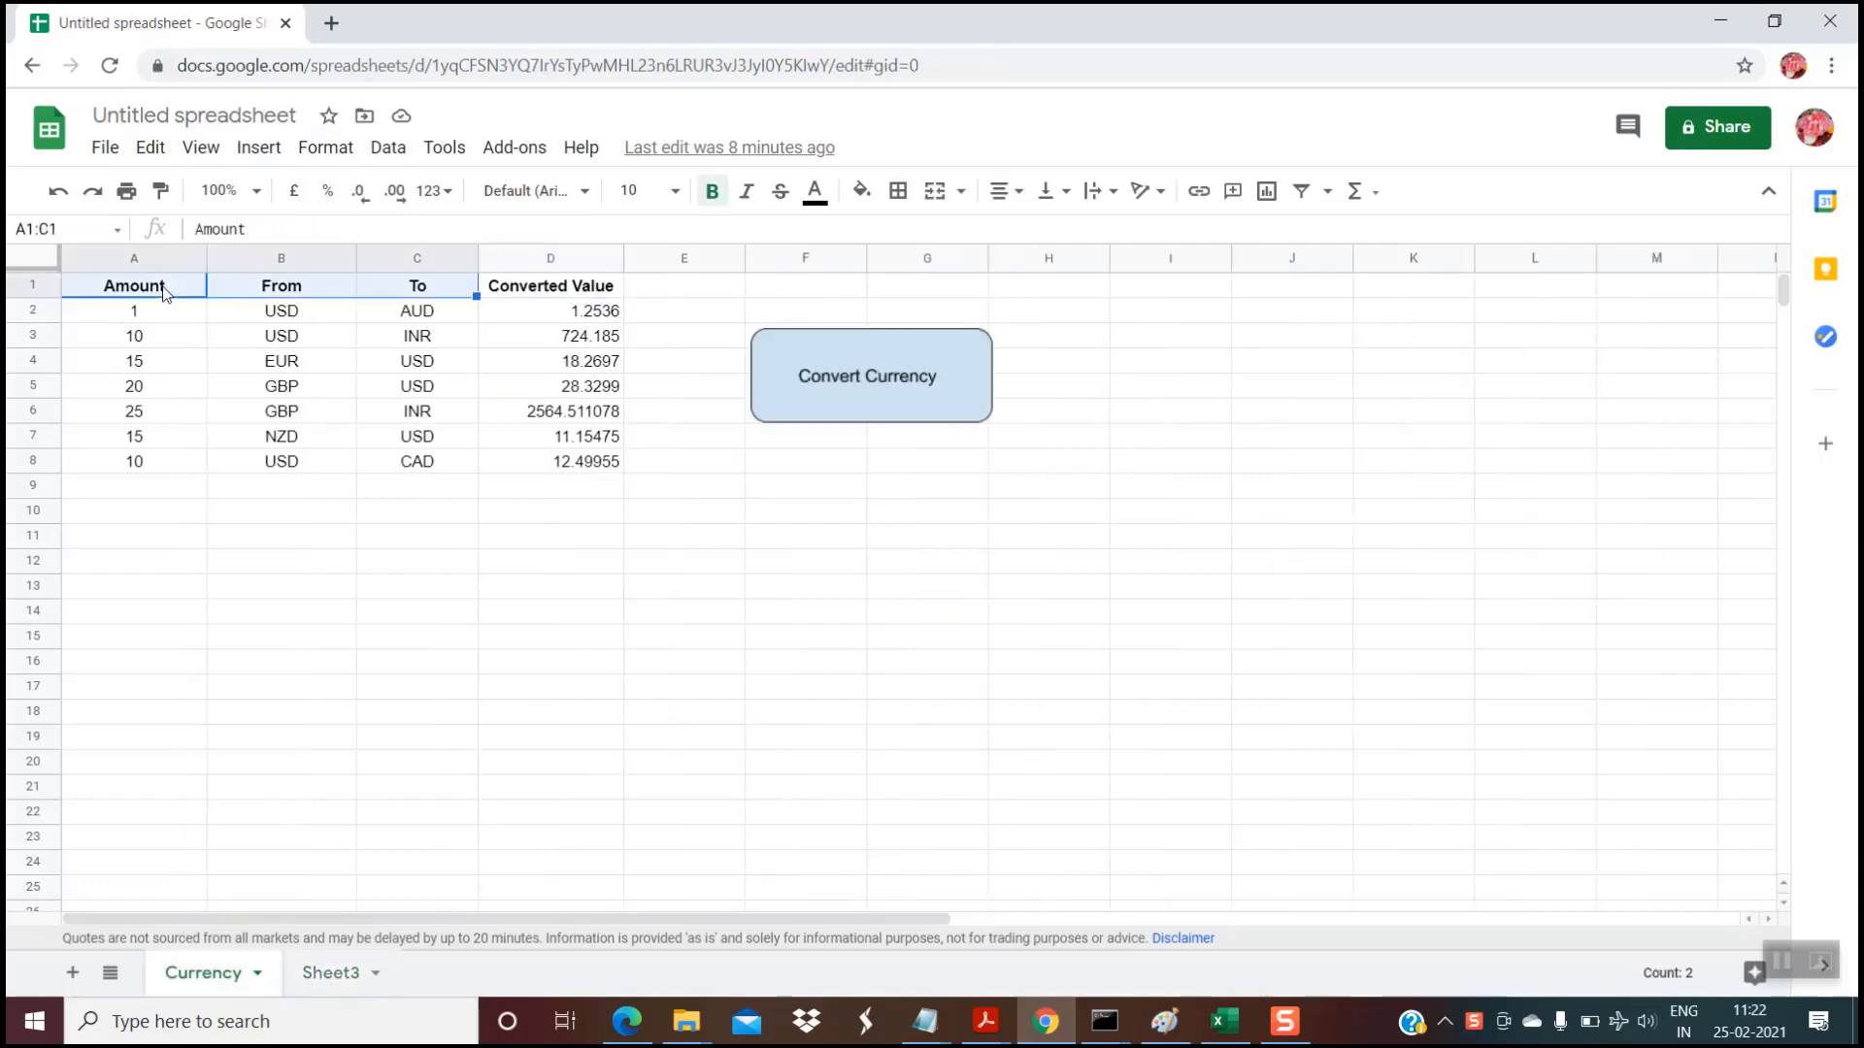
pyautogui.hotkey('ctrl', 'c')
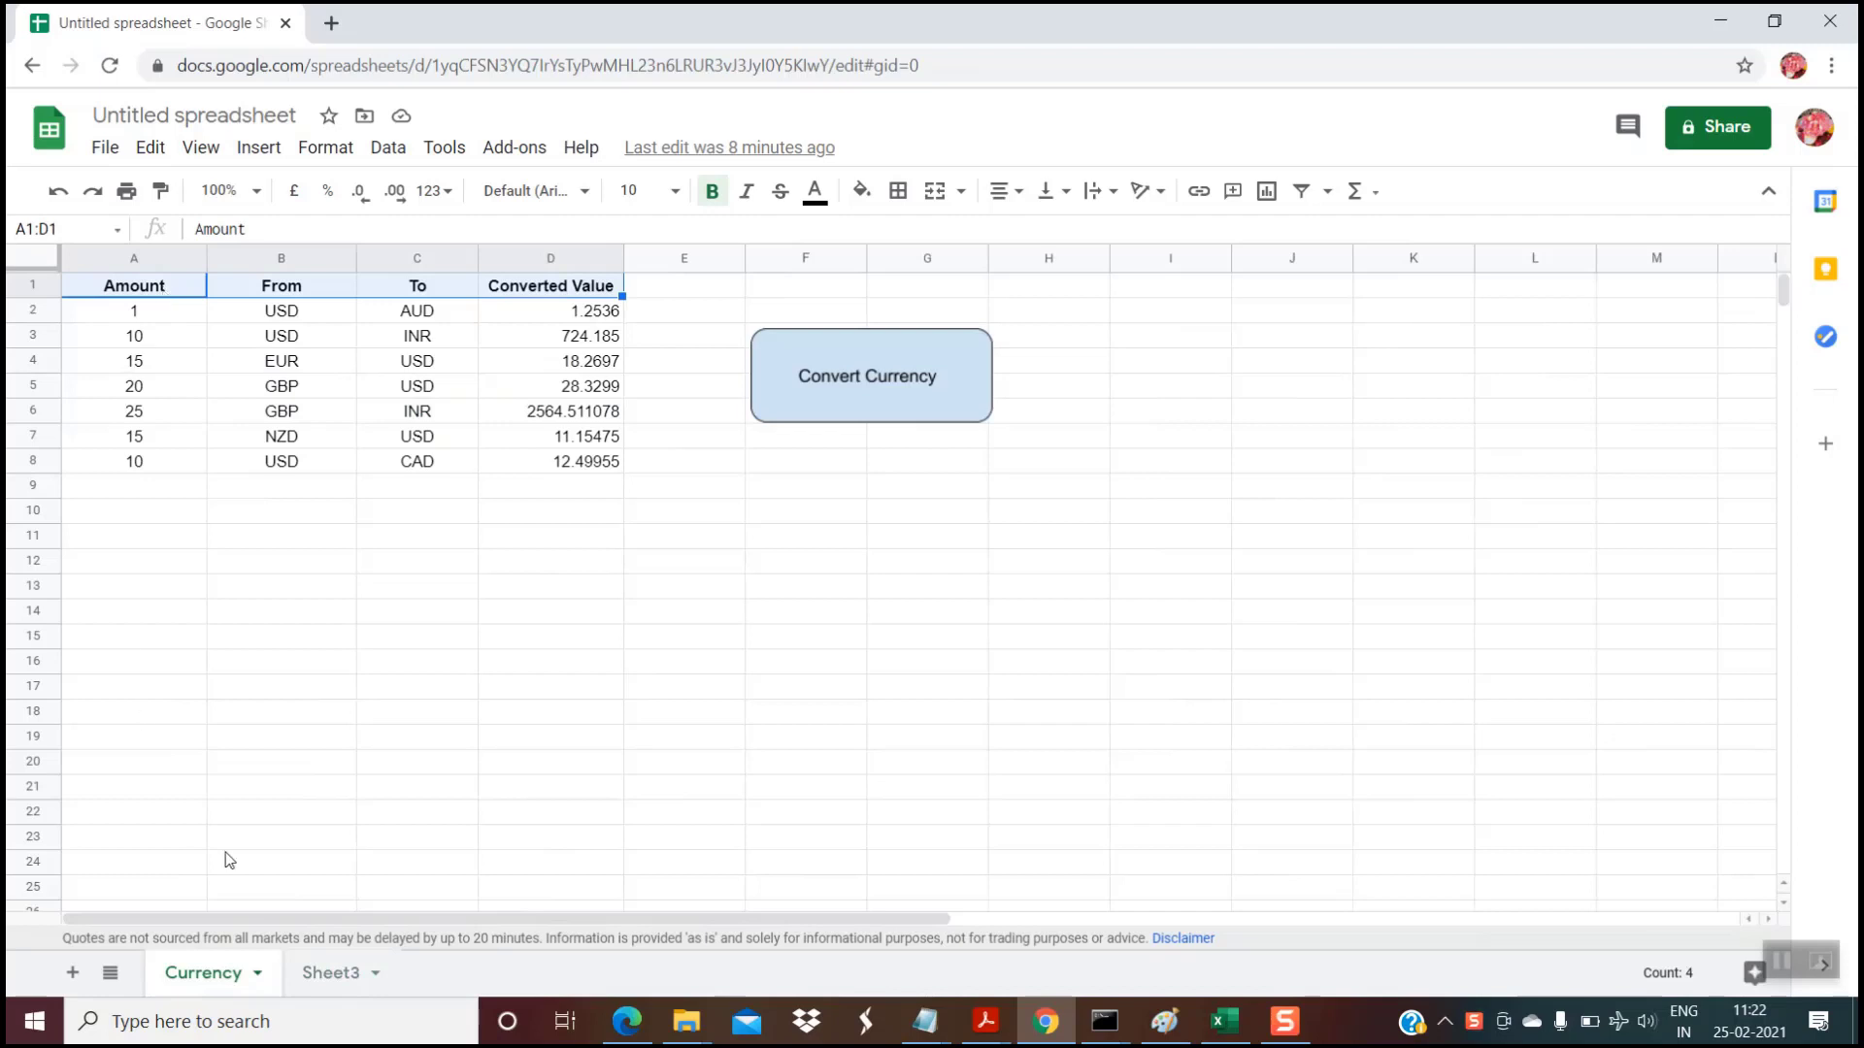
pyautogui.click(311, 975)
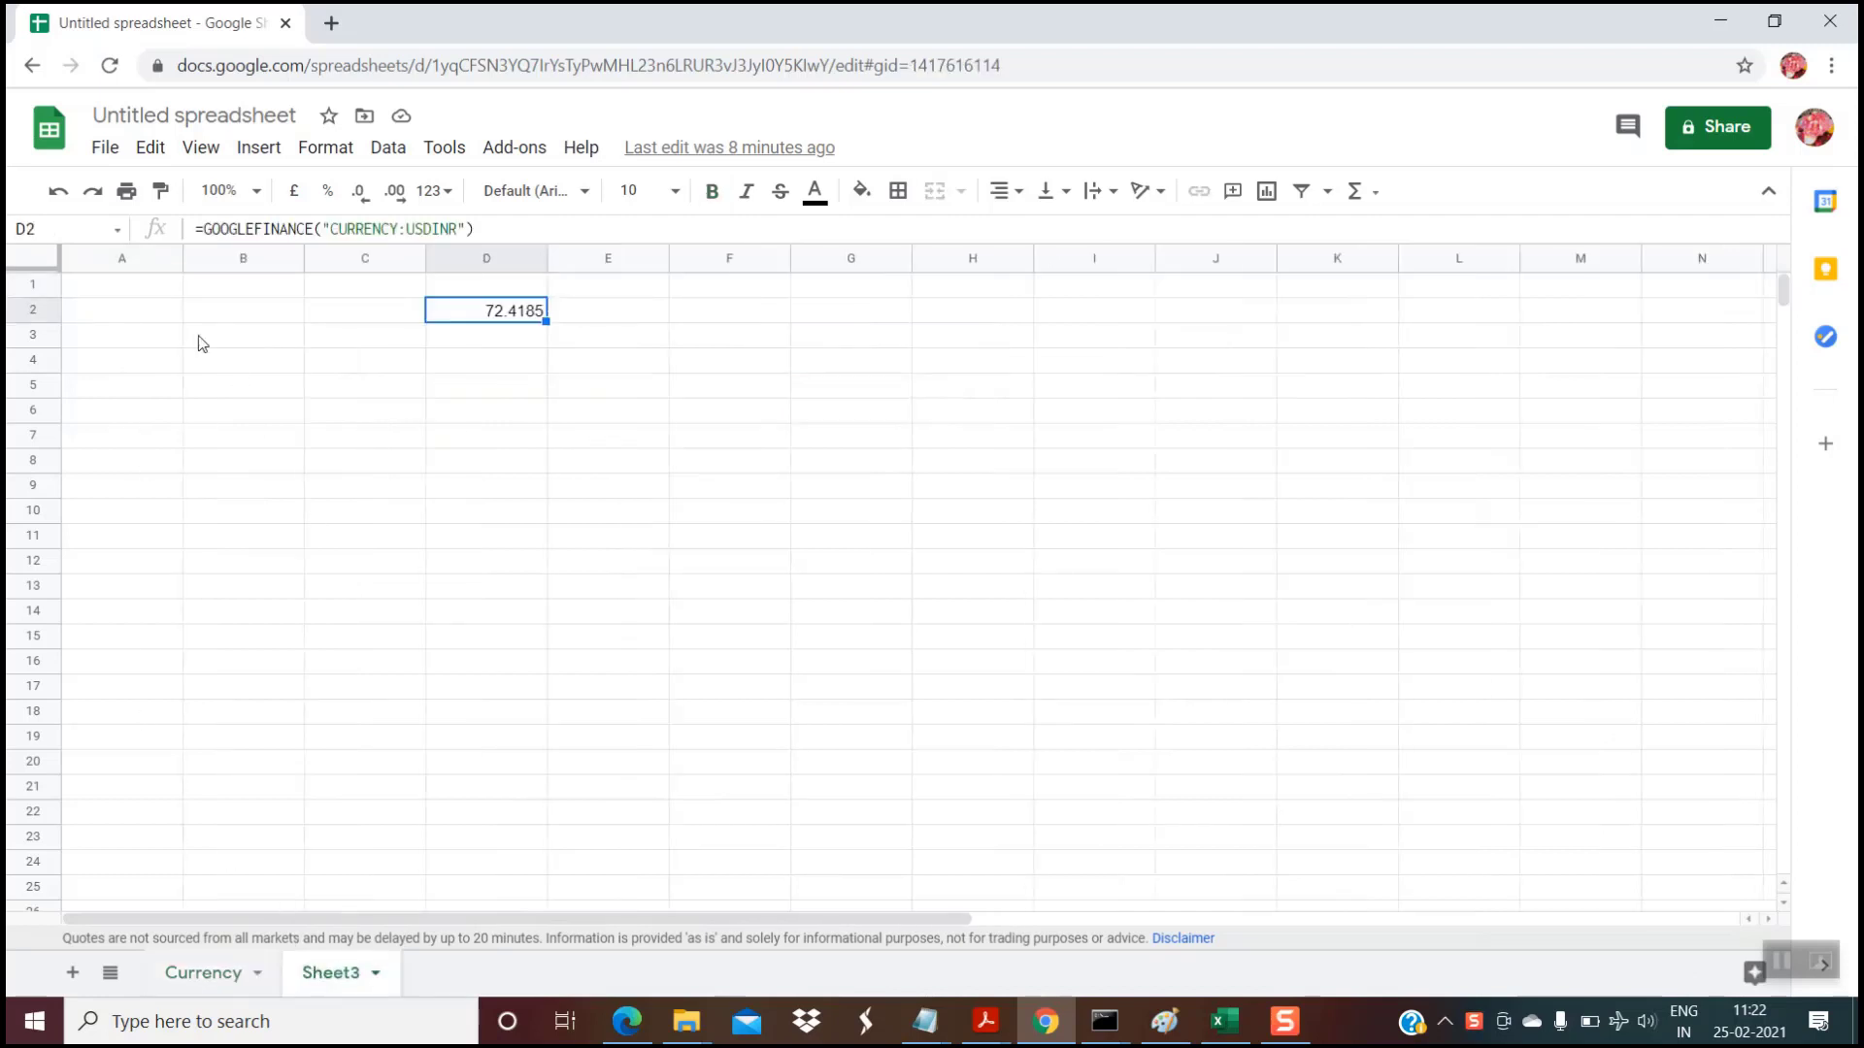
pyautogui.click(167, 290)
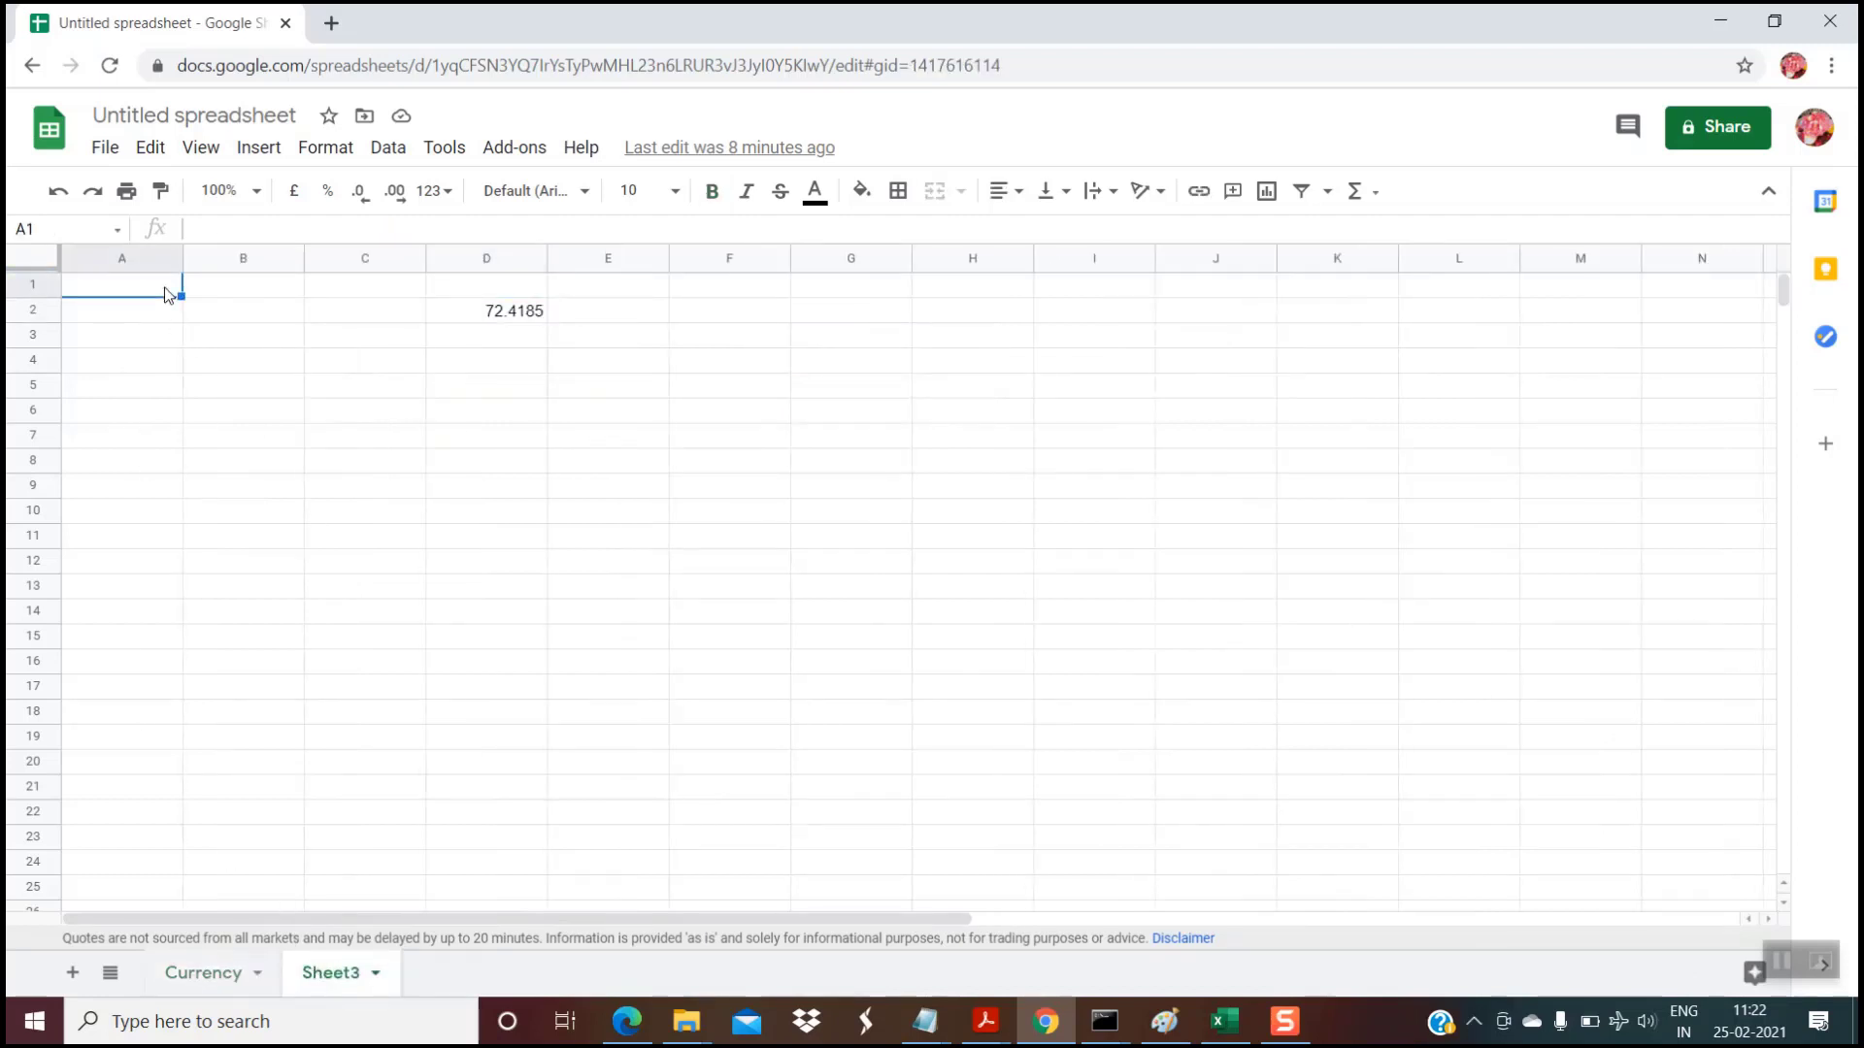
pyautogui.hotkey('ctrl', 'v')
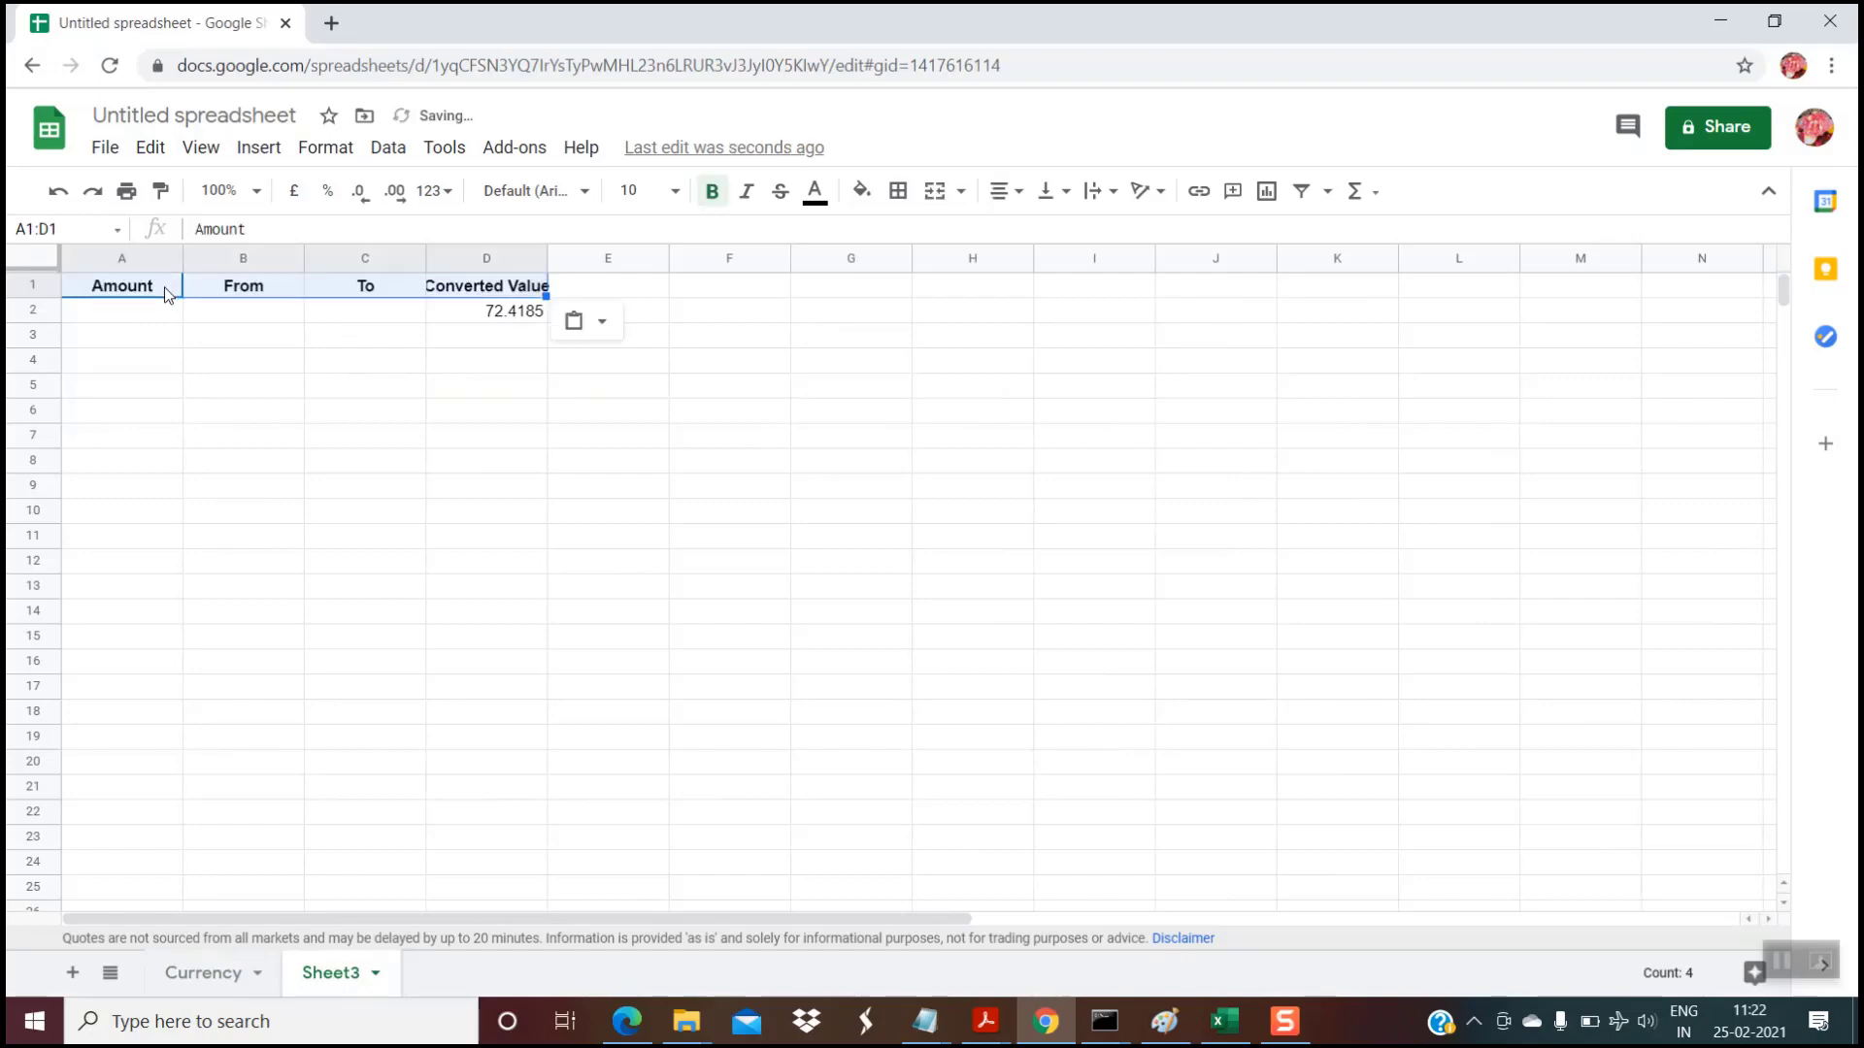
# Step: Fill Sheet3's row 2 with amount 5, from USD, to INR
pyautogui.click(160, 322)
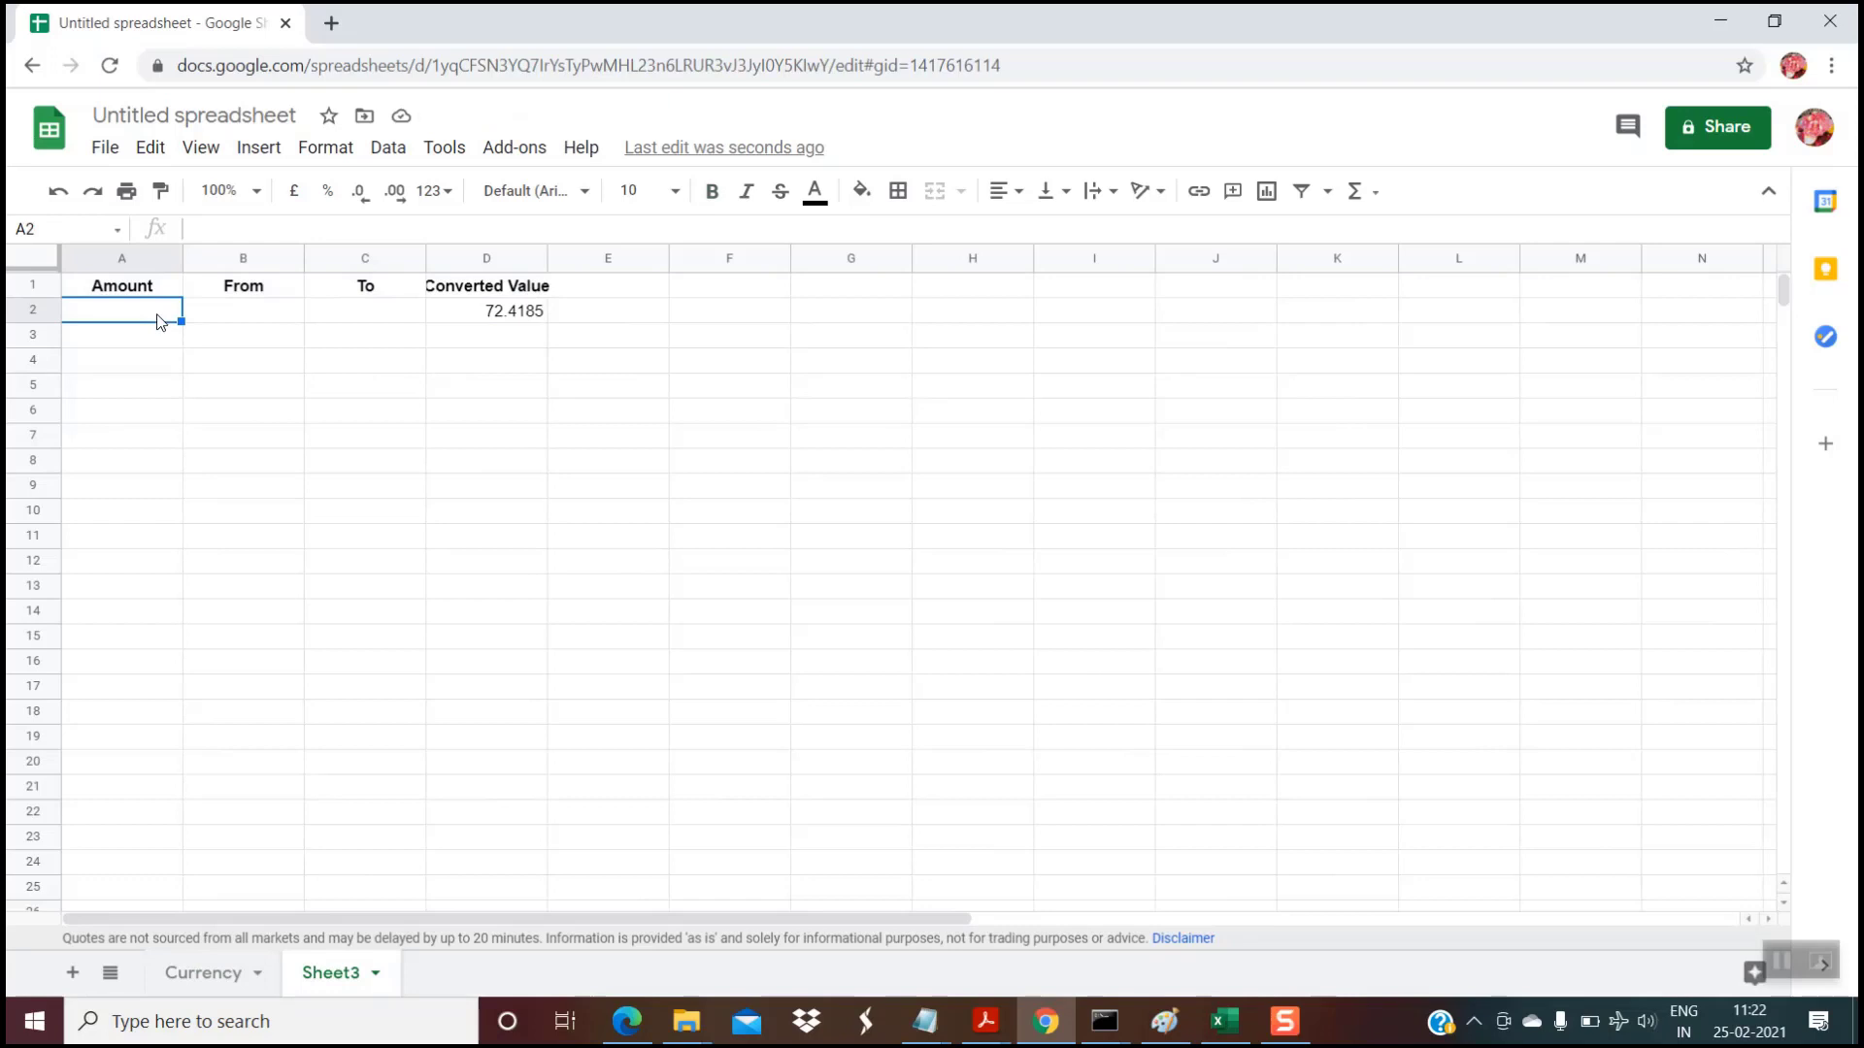
pyautogui.write('5')
pyautogui.press('Tab')
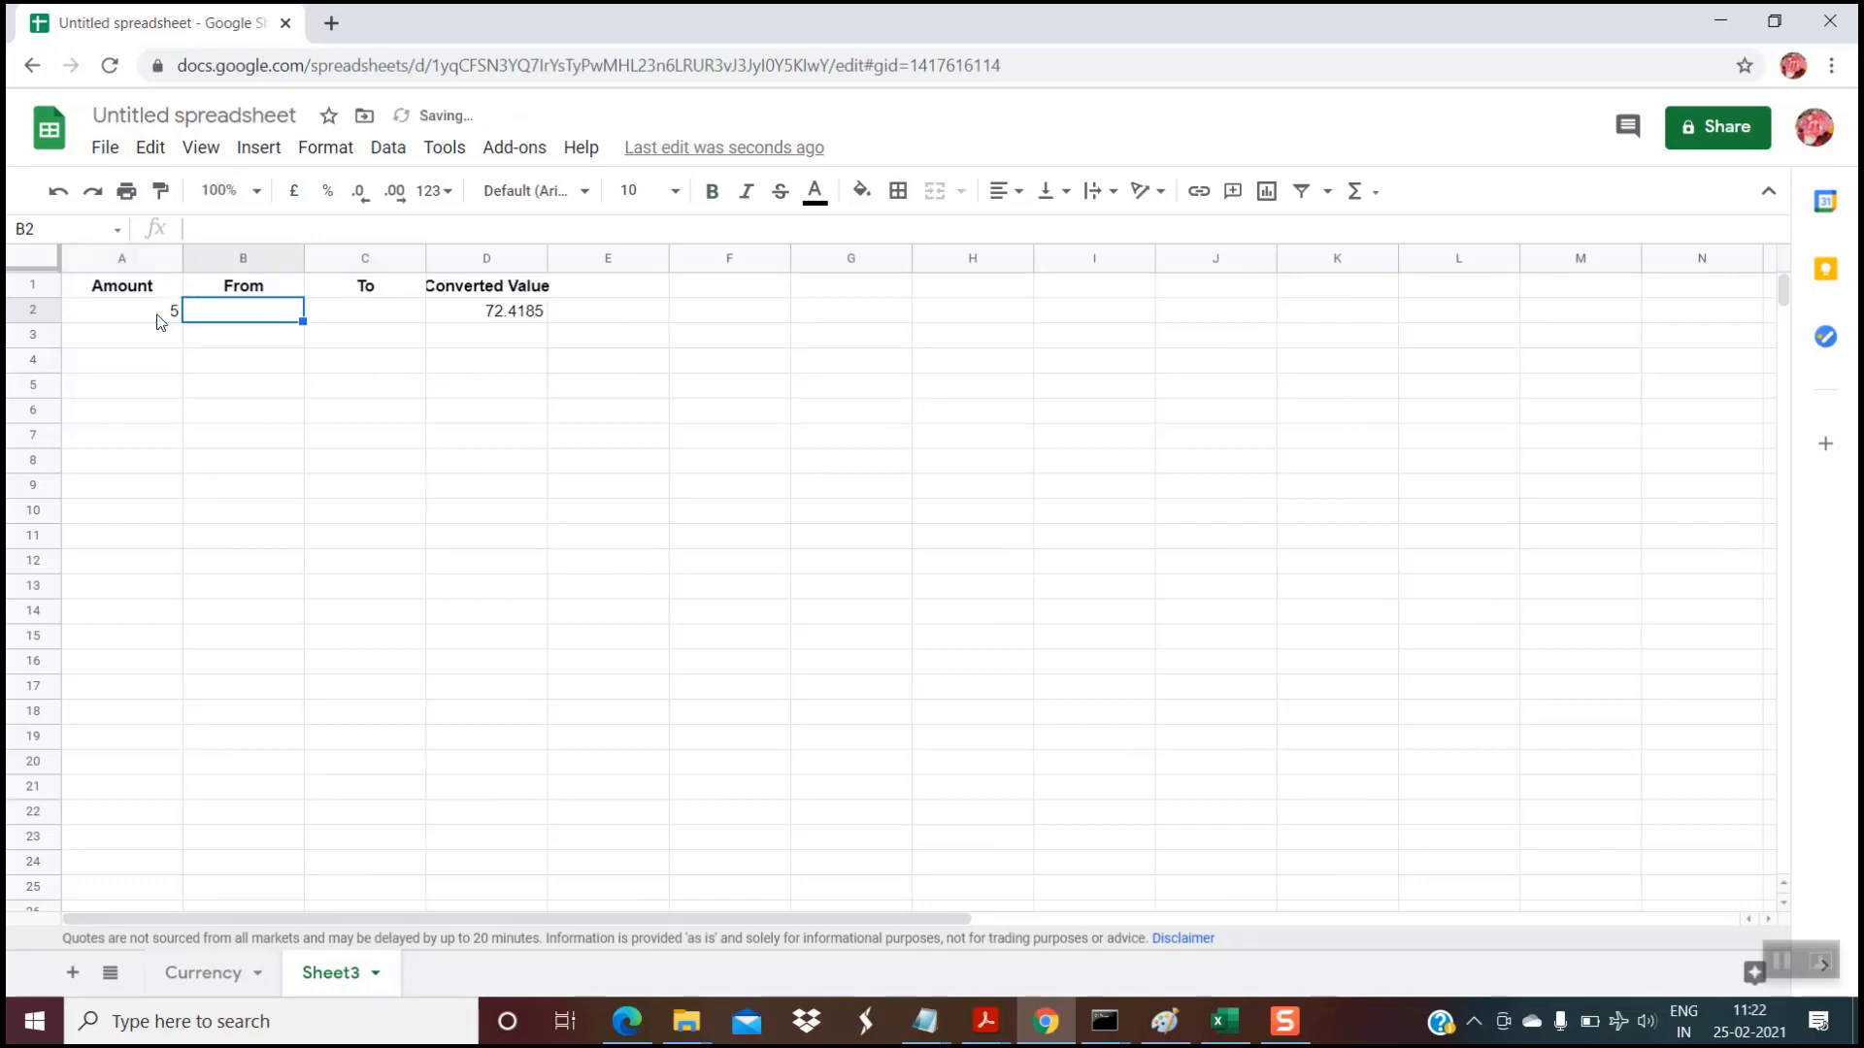
pyautogui.write('USD')
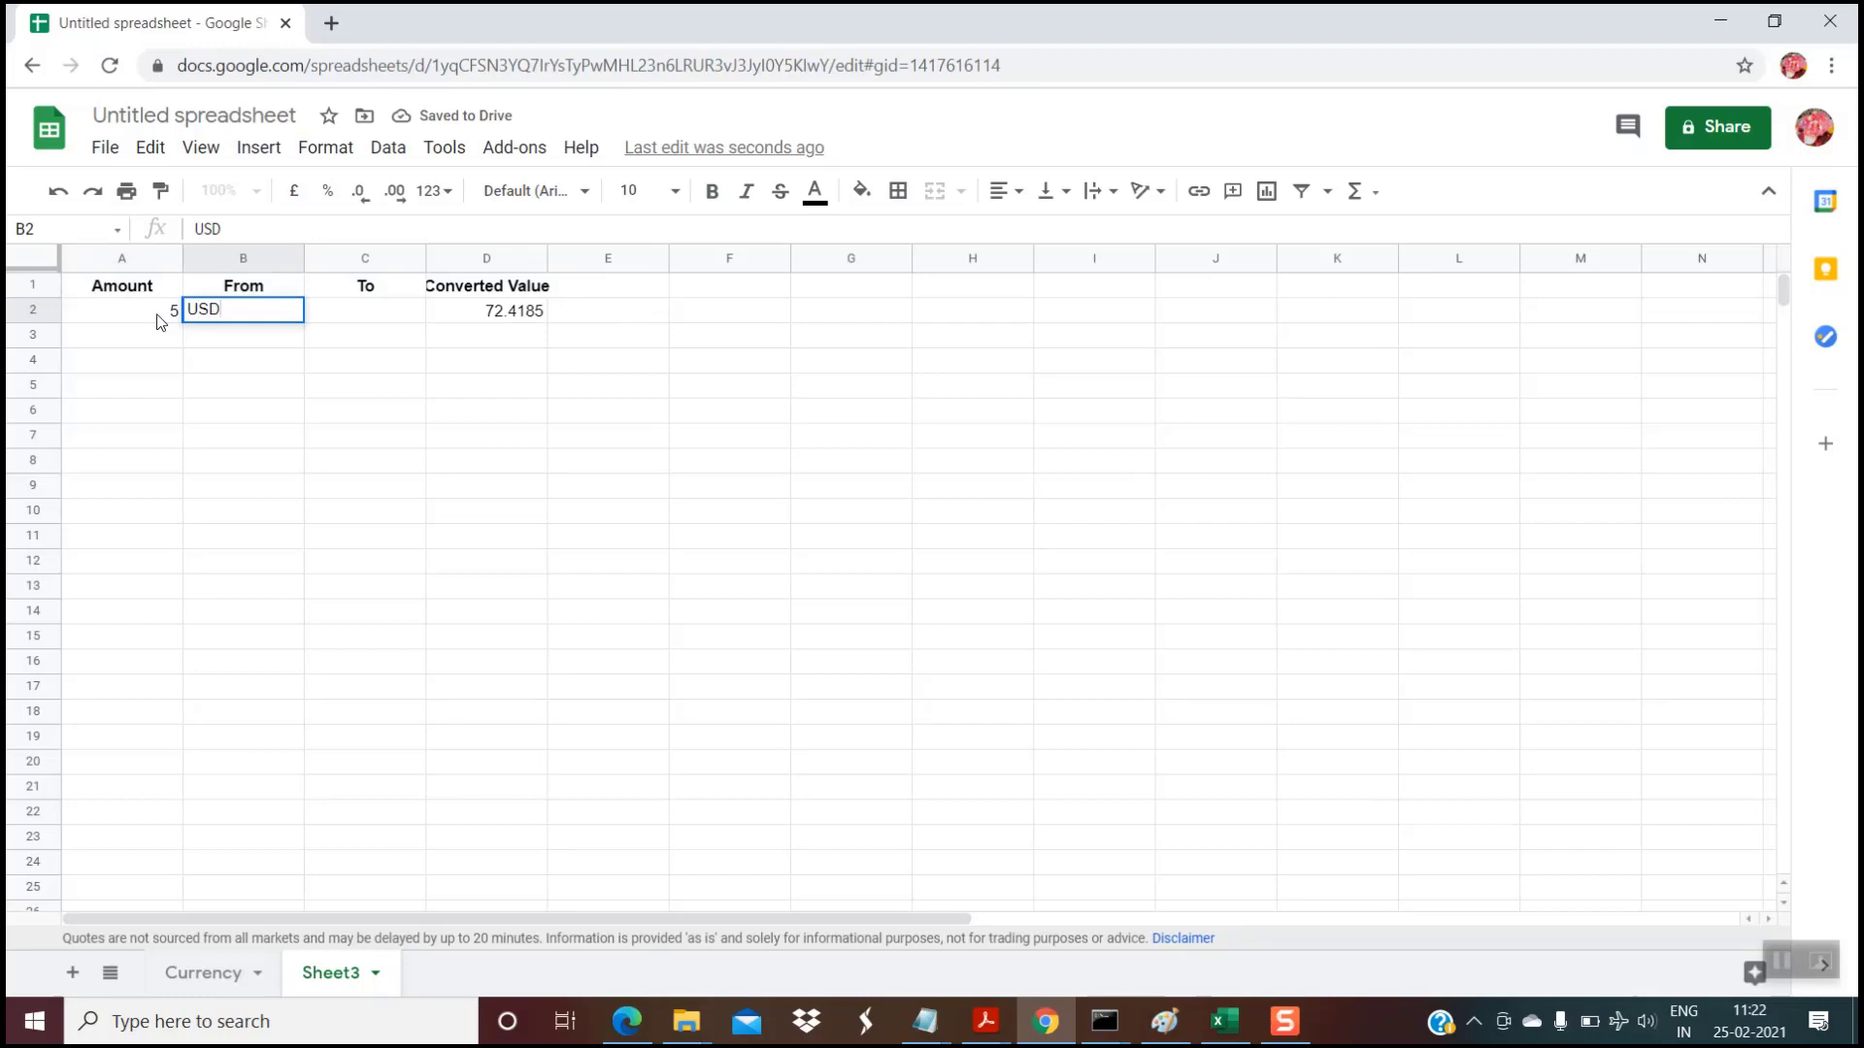
pyautogui.press('Tab')
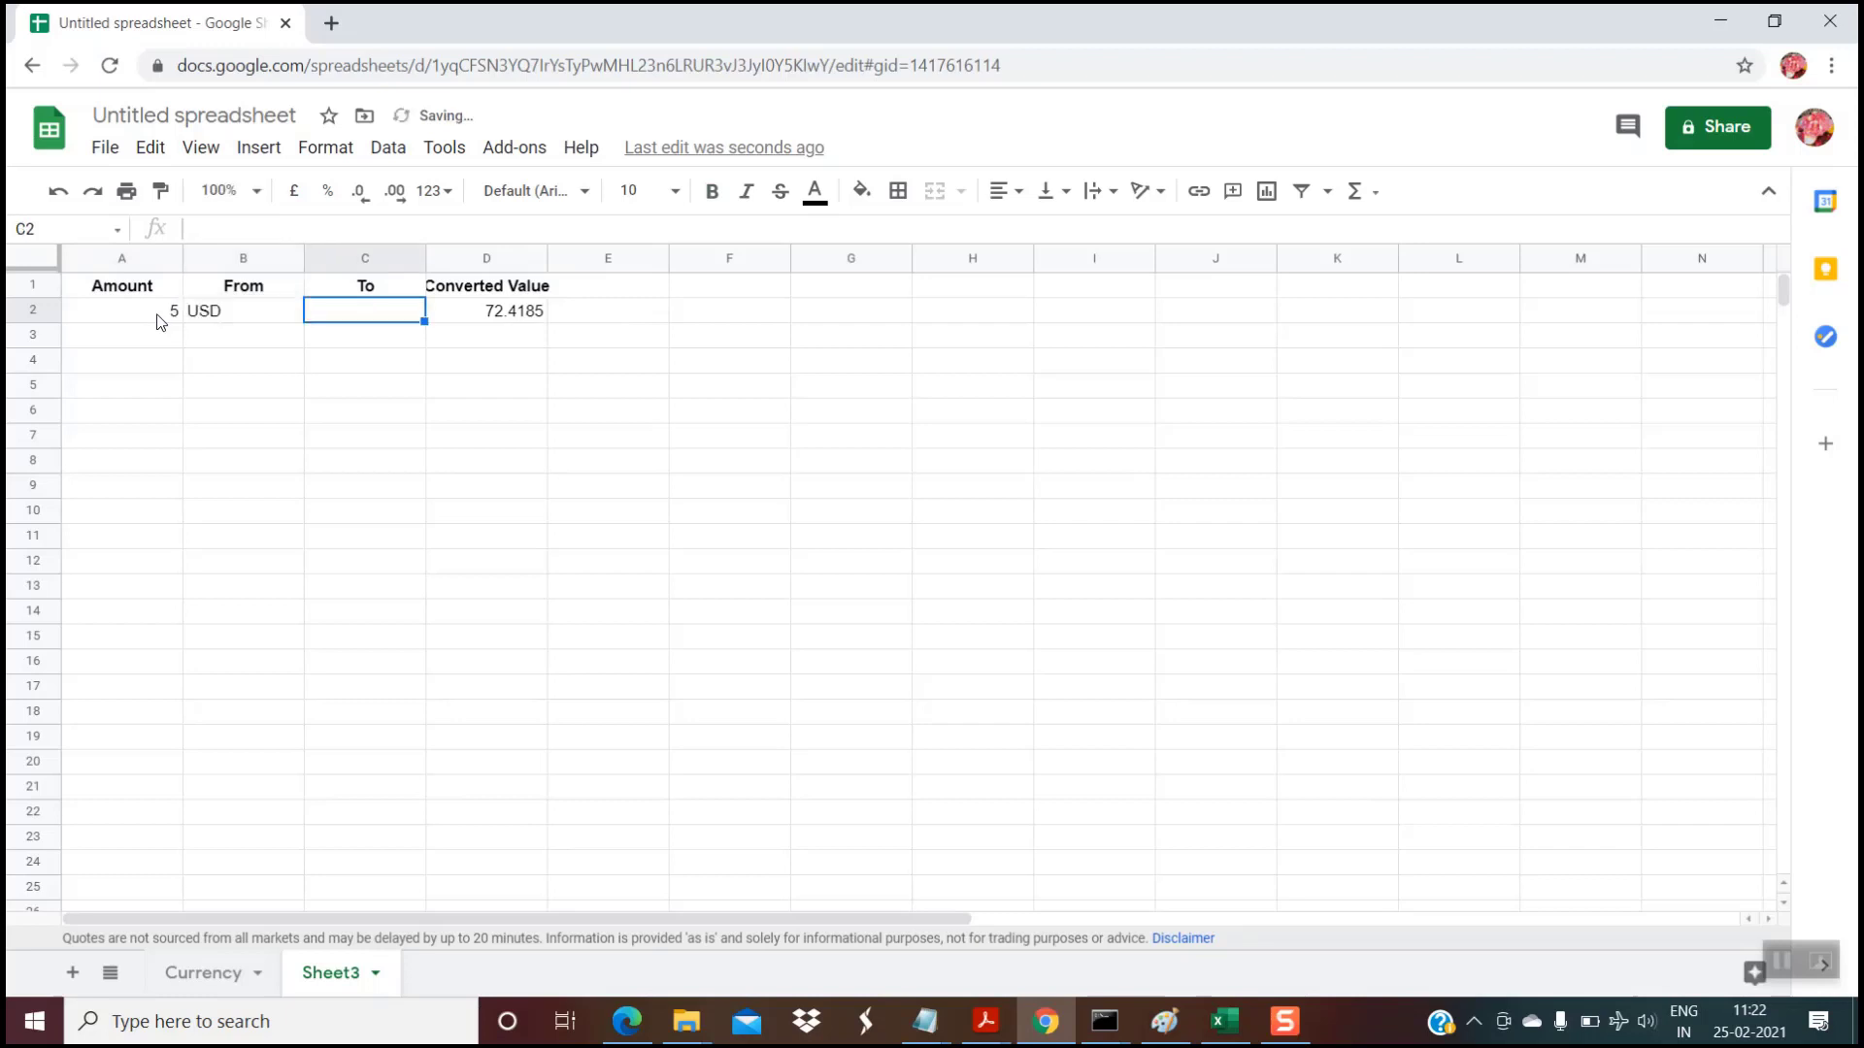
pyautogui.write('INR')
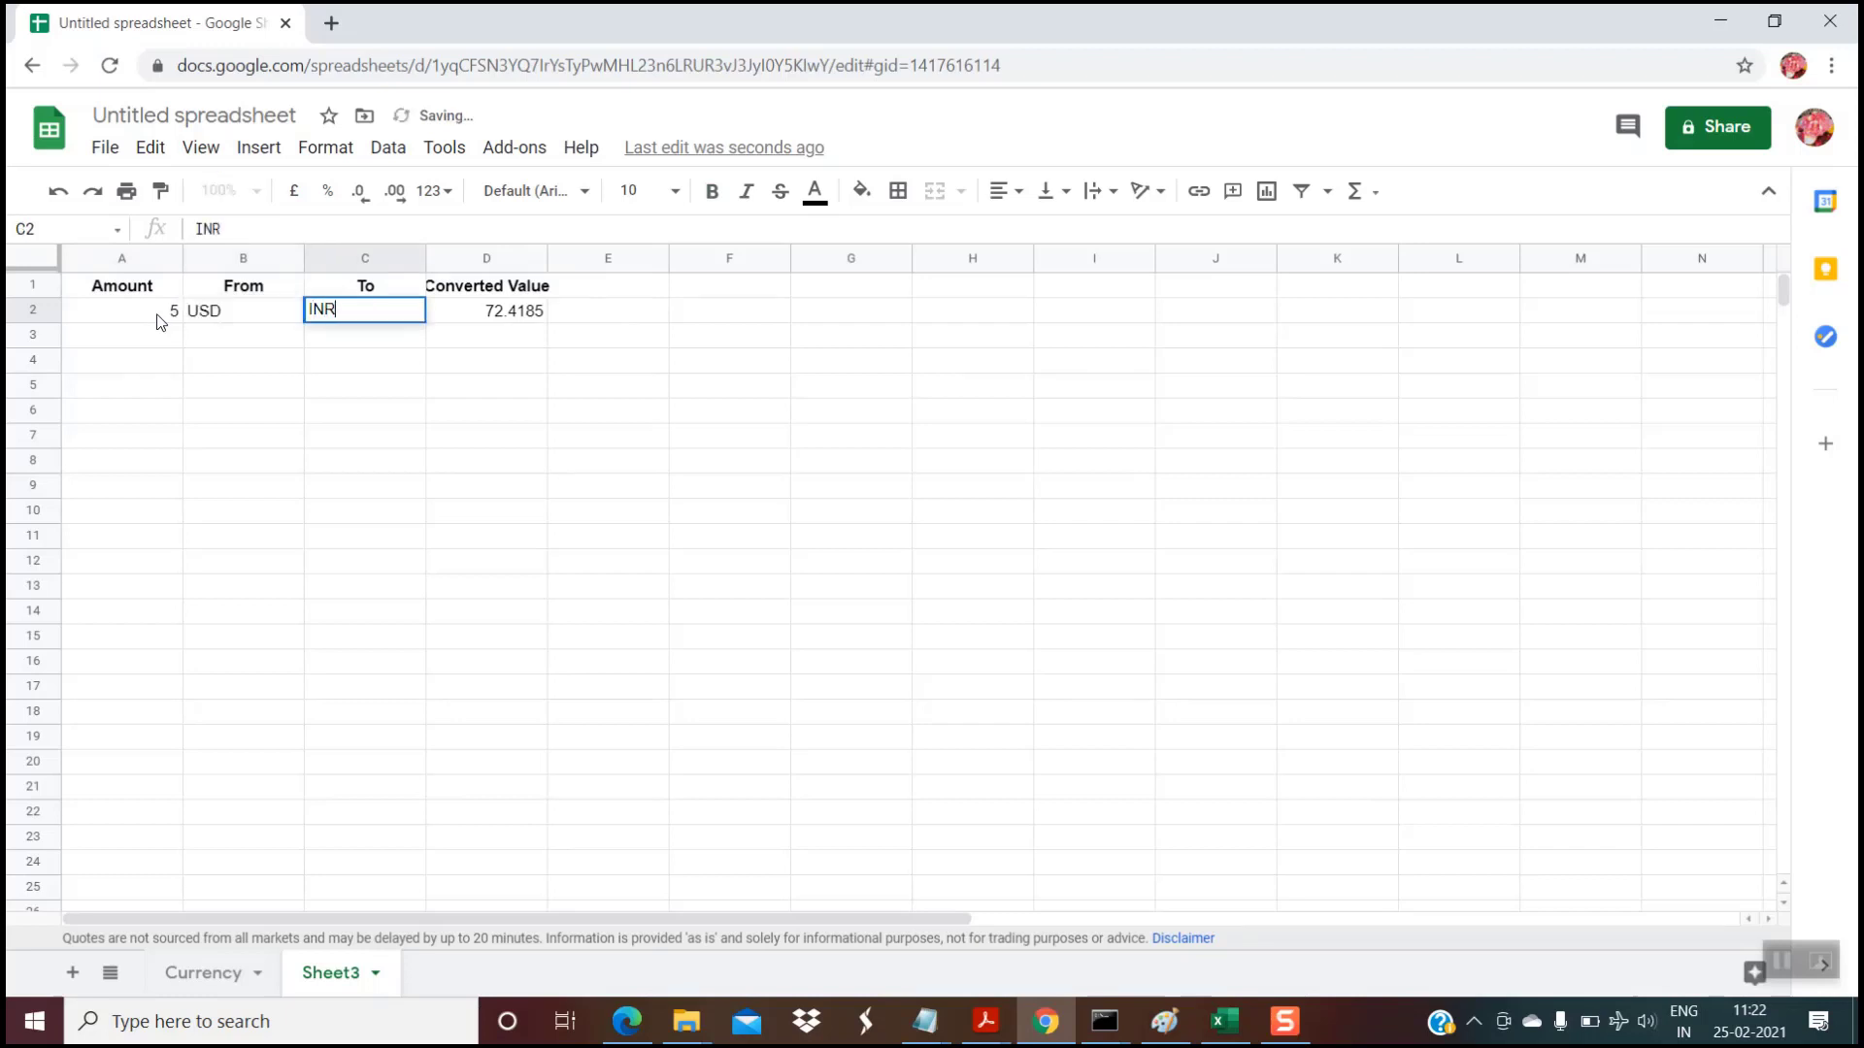
pyautogui.click(466, 443)
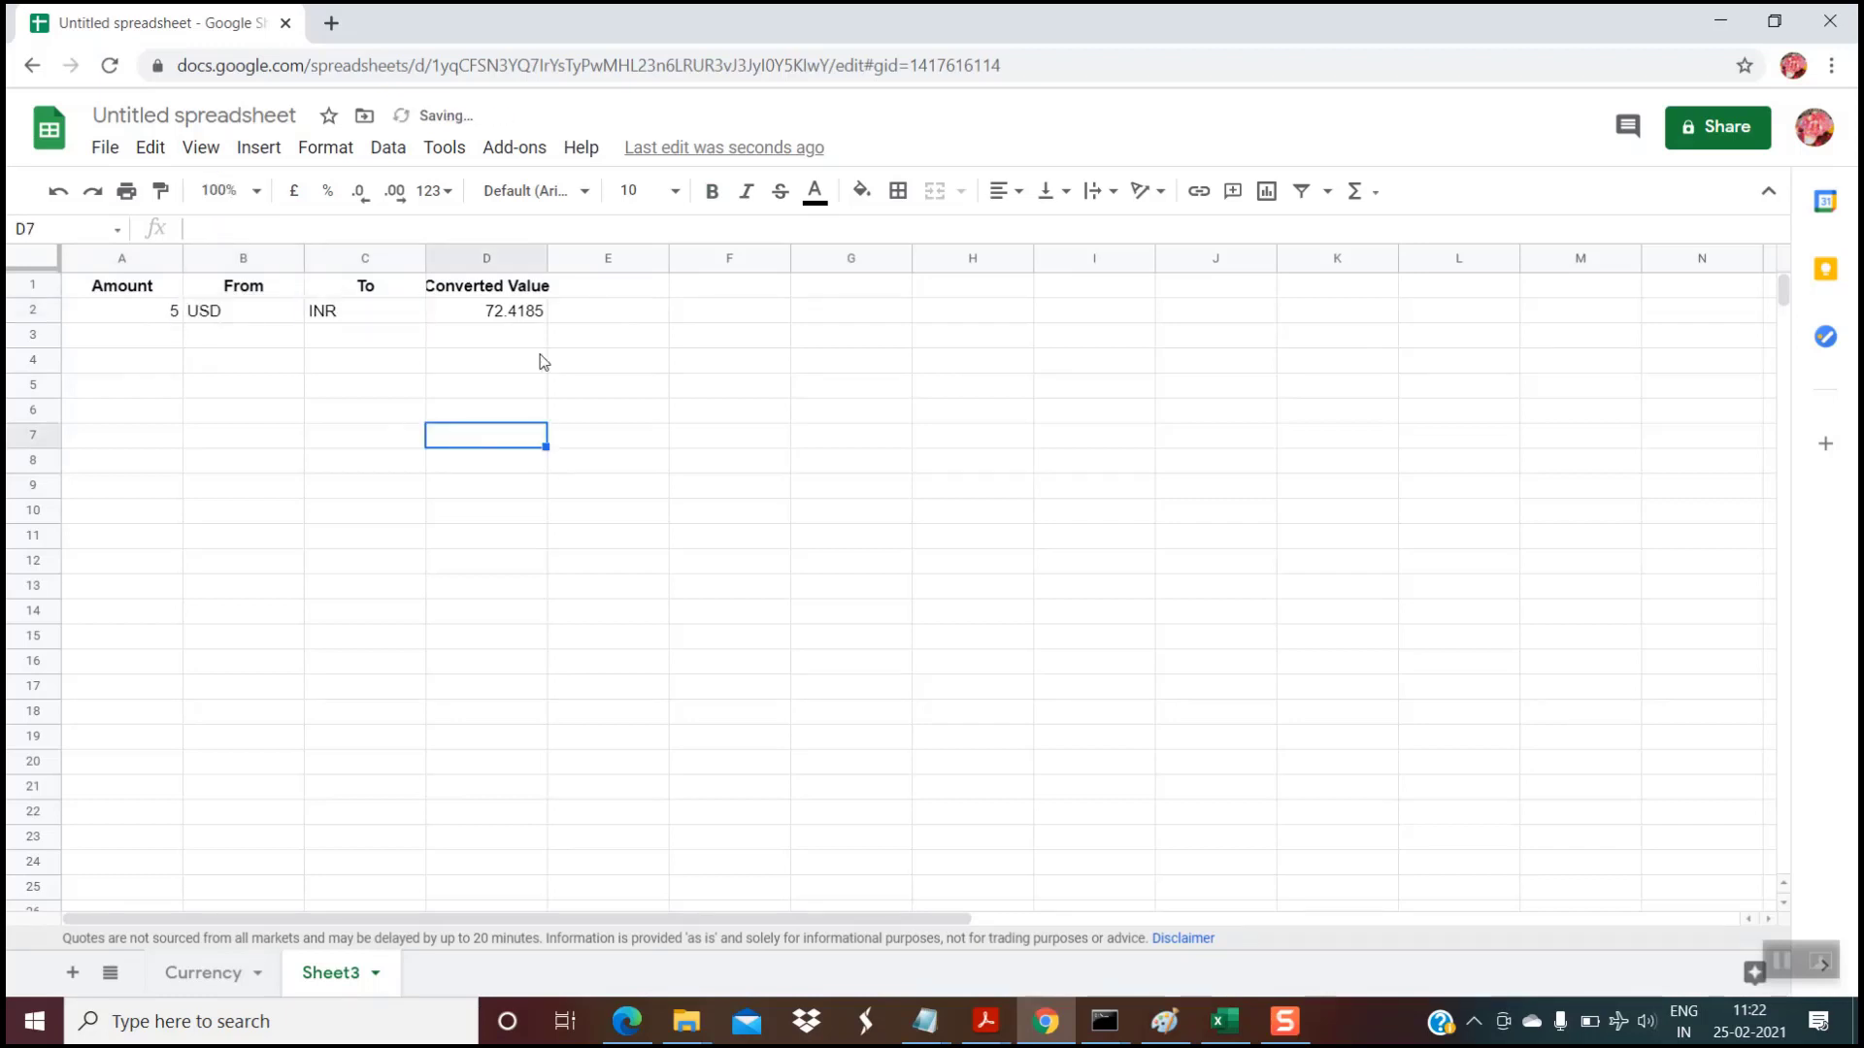
# Step: Change D2 to =GOOGLEFINANCE("CURRENCY:" & concat(B2,C2)), giving 72.441
pyautogui.click(504, 311)
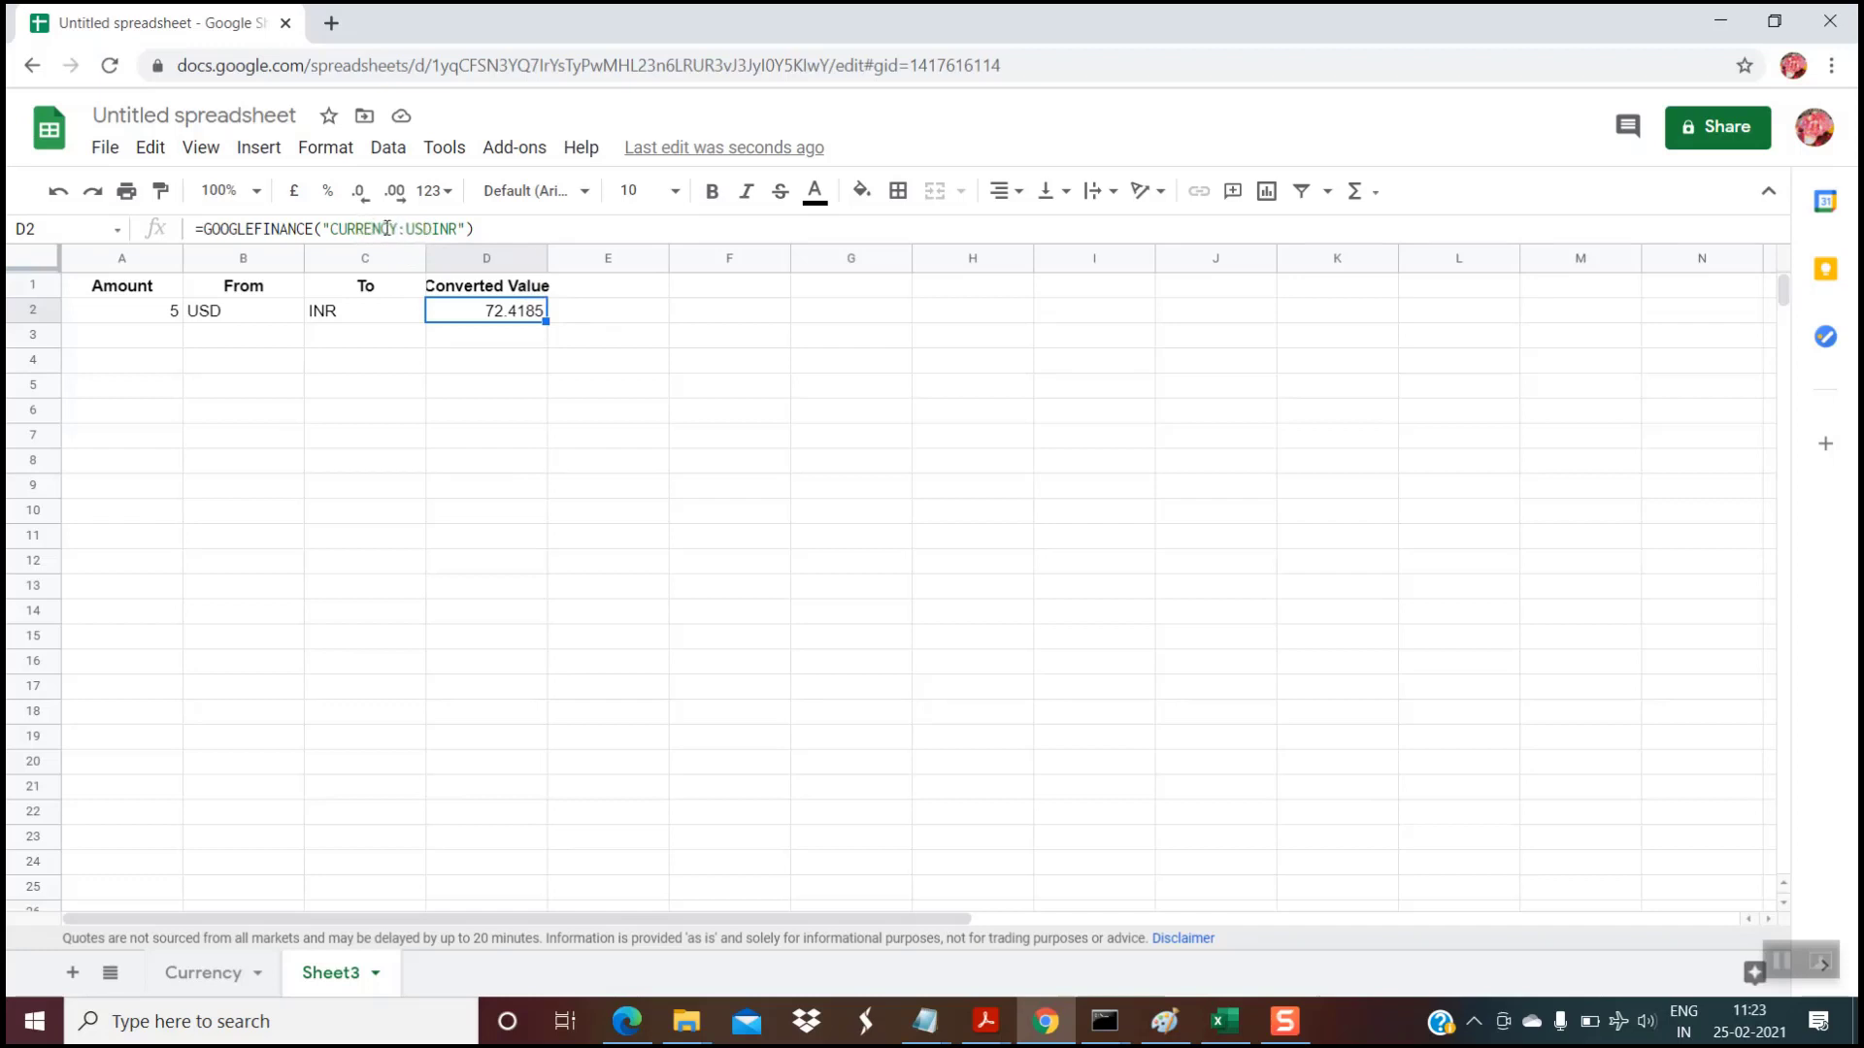
pyautogui.click(462, 230)
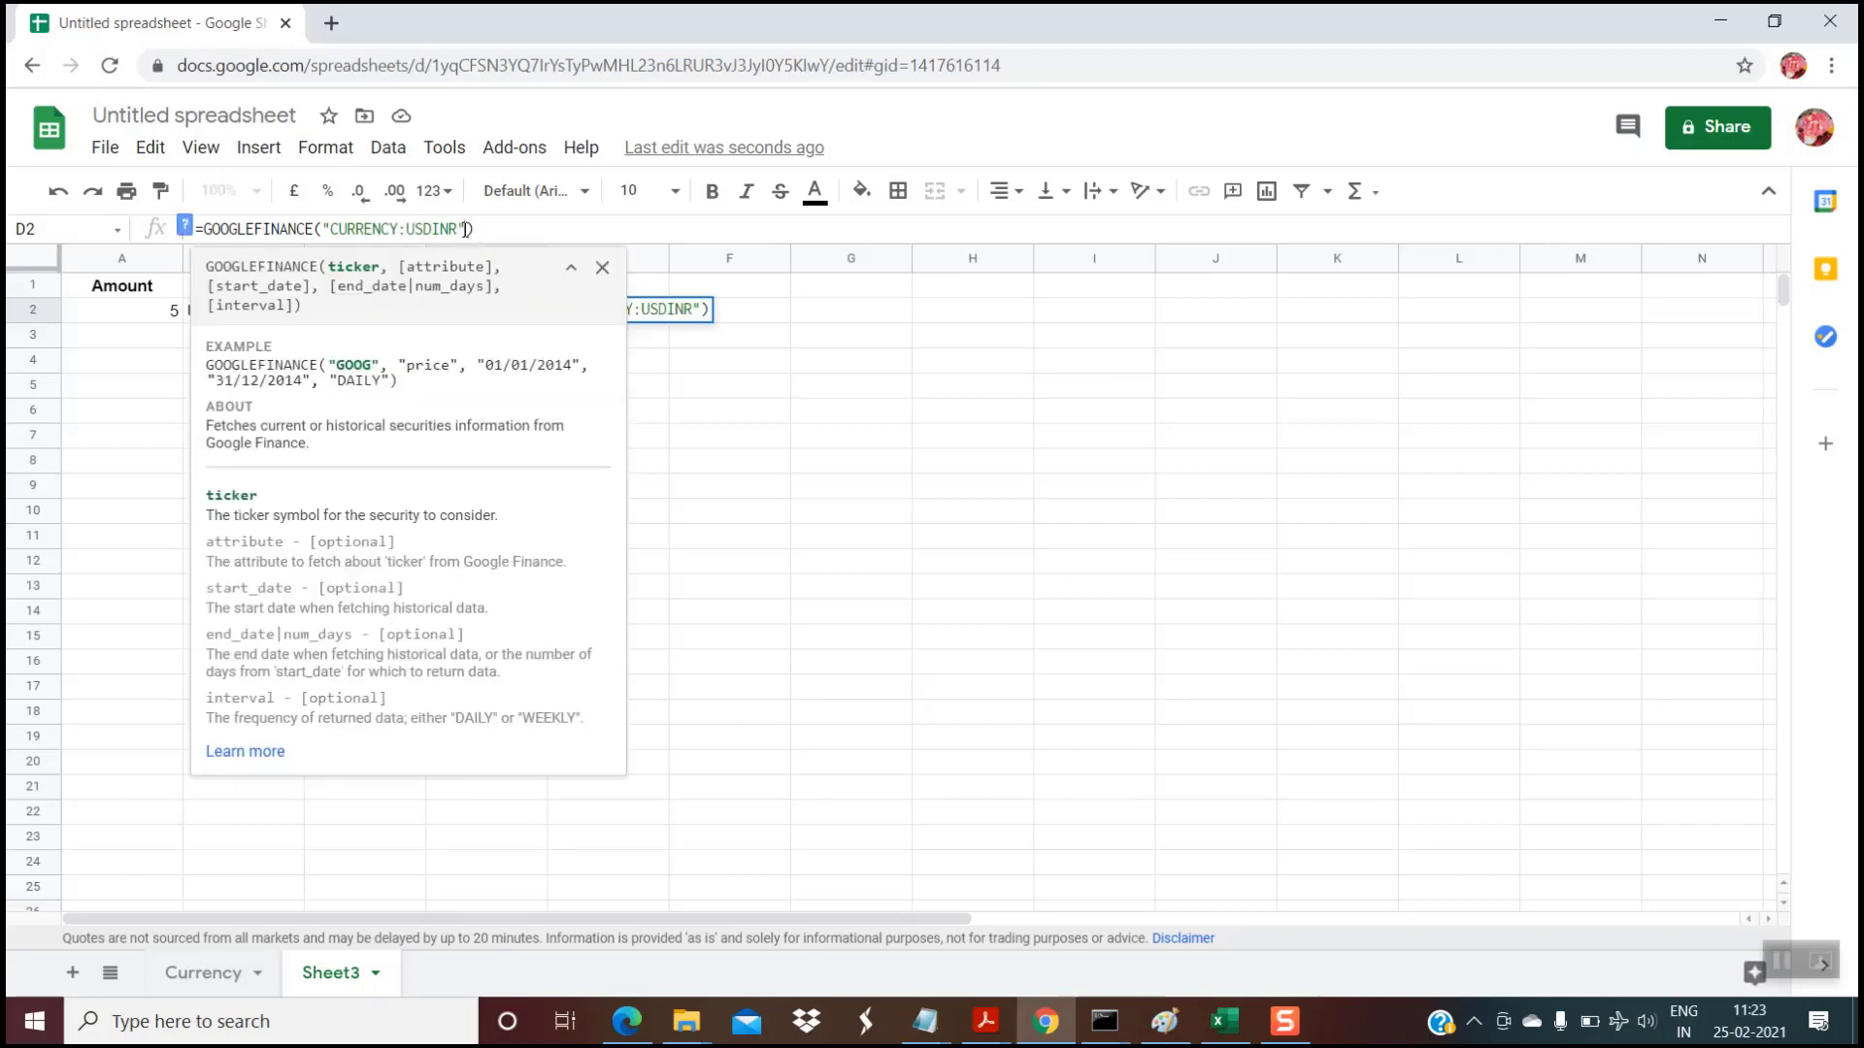
pyautogui.press('BackSpace')
pyautogui.press('BackSpace')
pyautogui.press('BackSpace')
pyautogui.press('BackSpace')
pyautogui.press('BackSpace')
pyautogui.press('BackSpace')
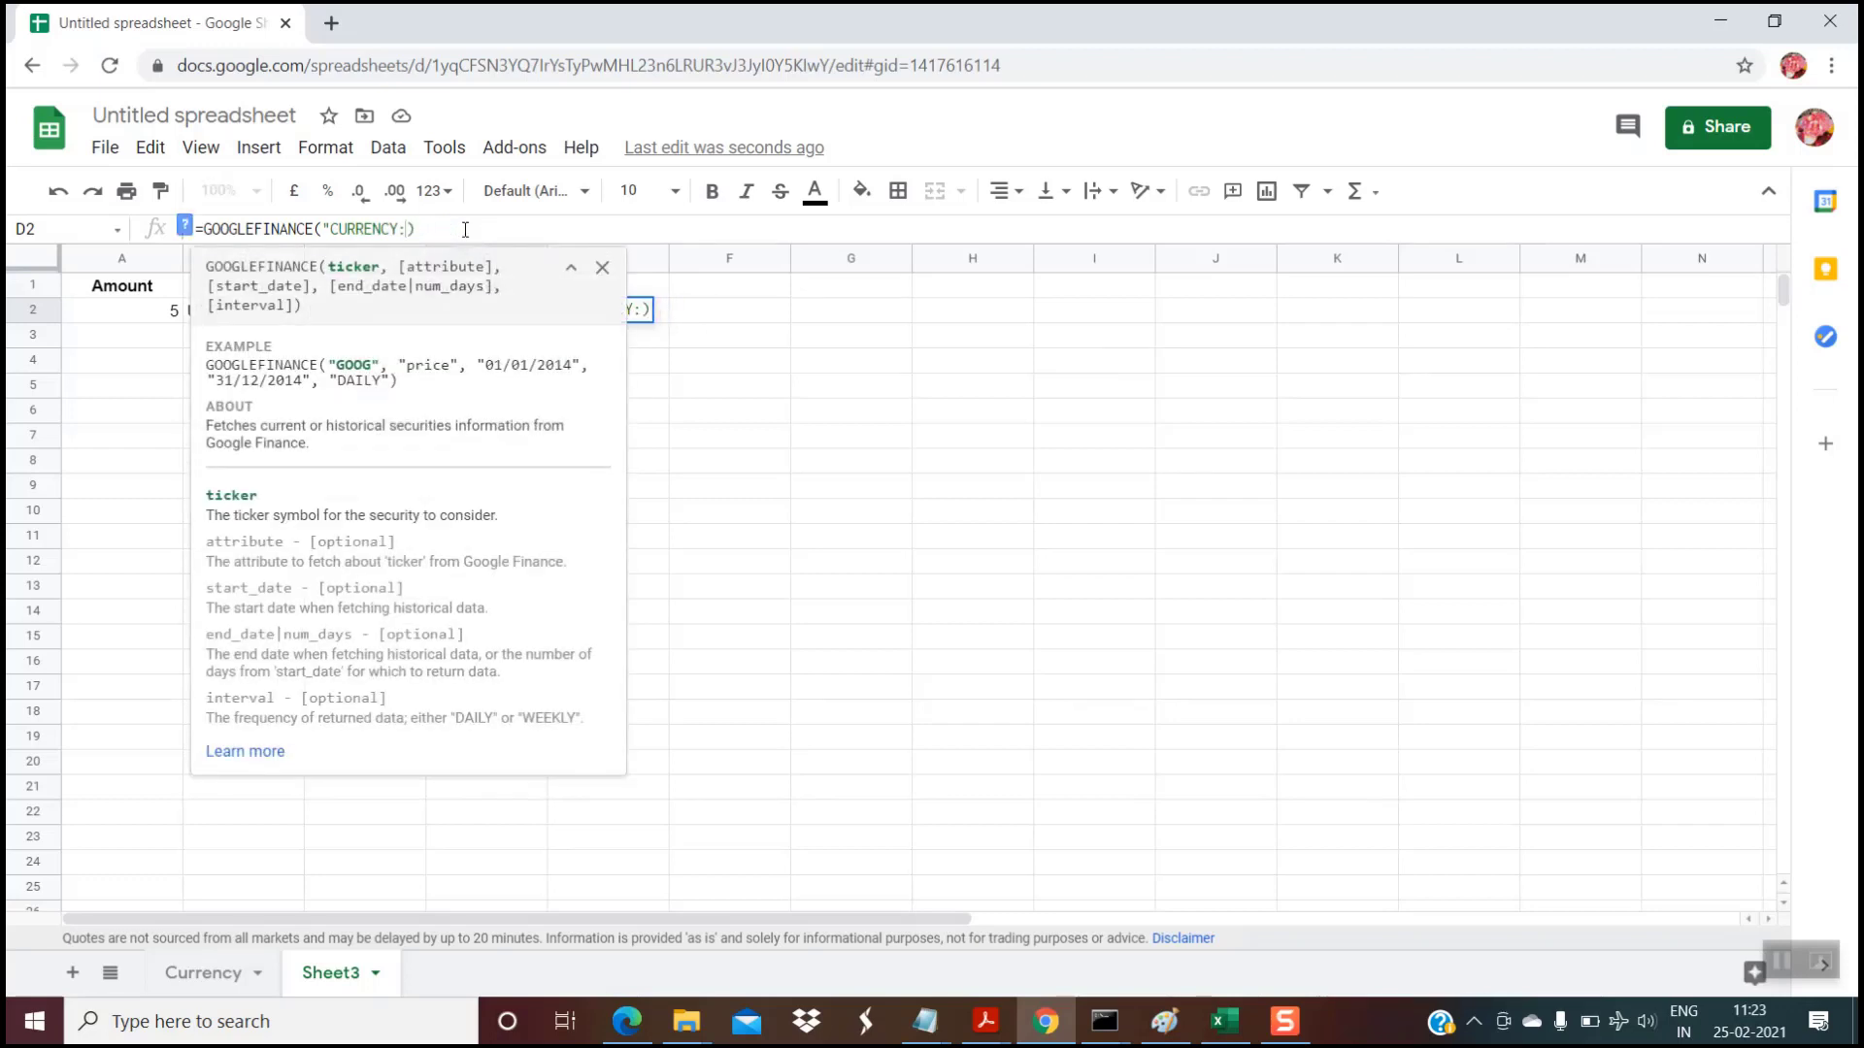
pyautogui.write('" & ')
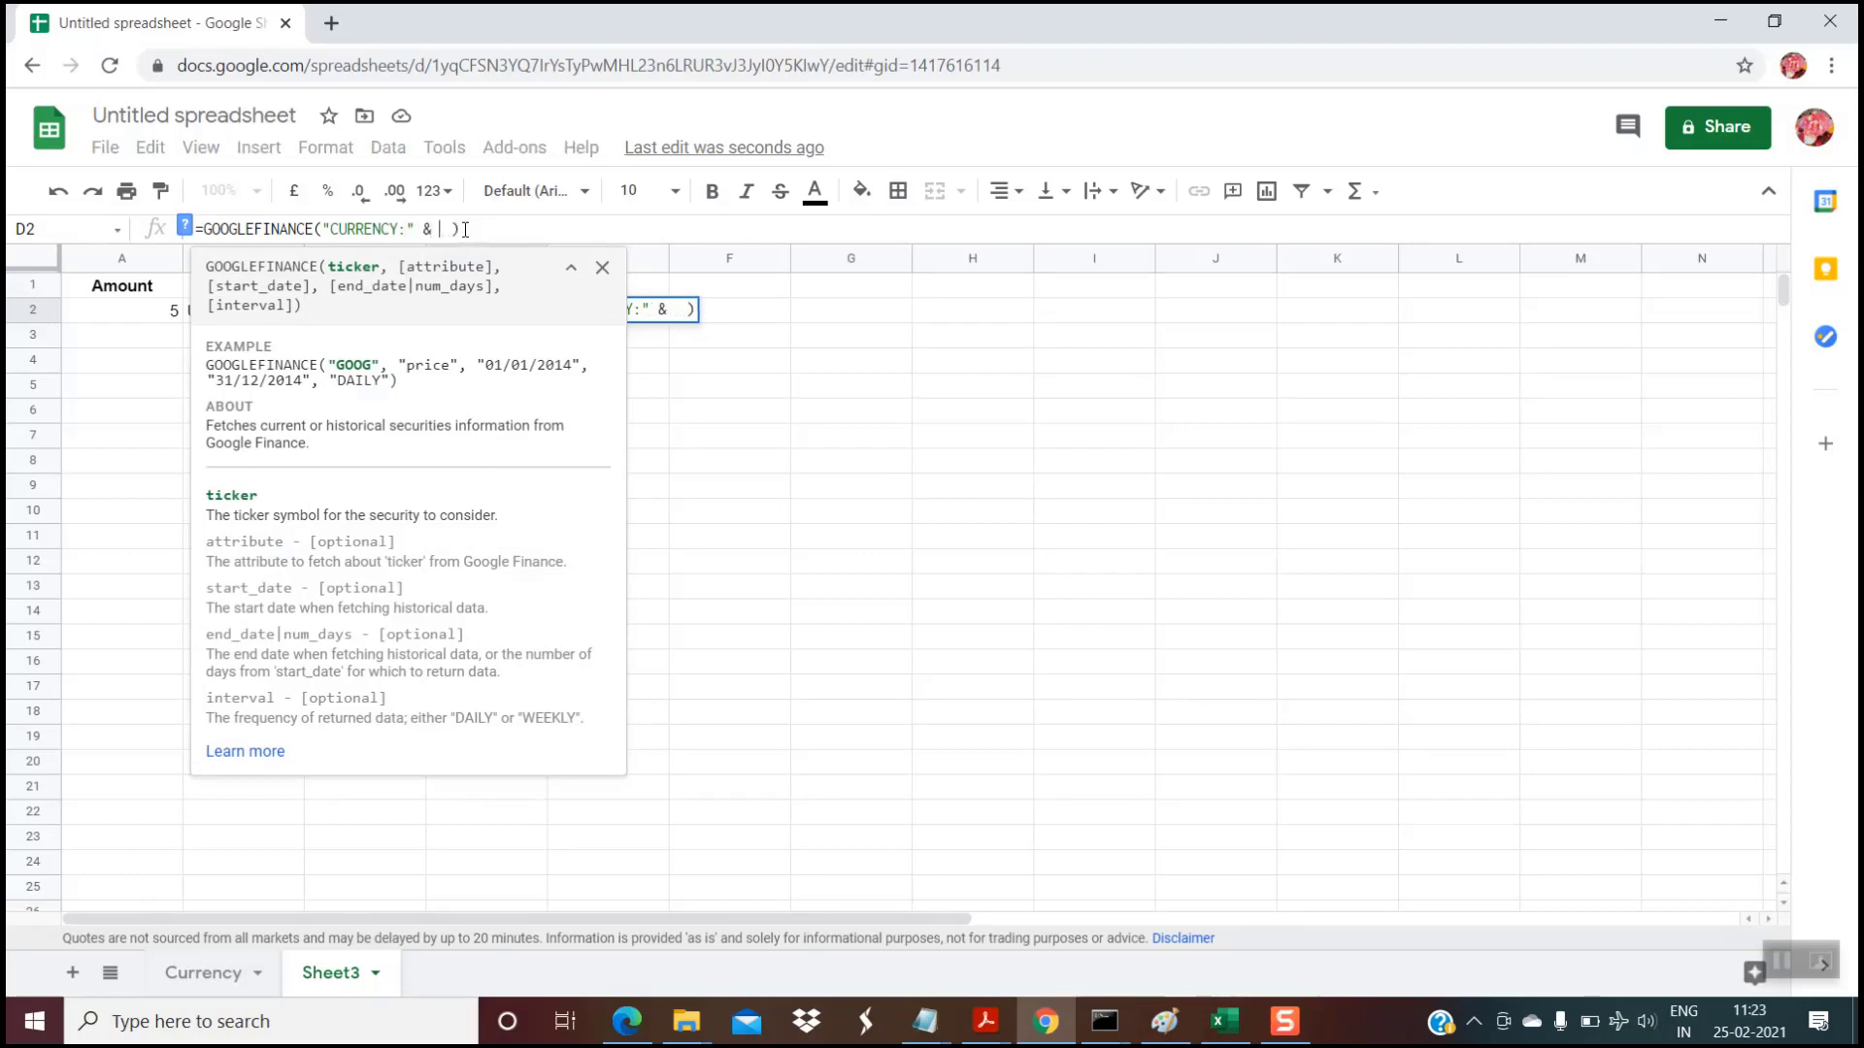
pyautogui.write(' con')
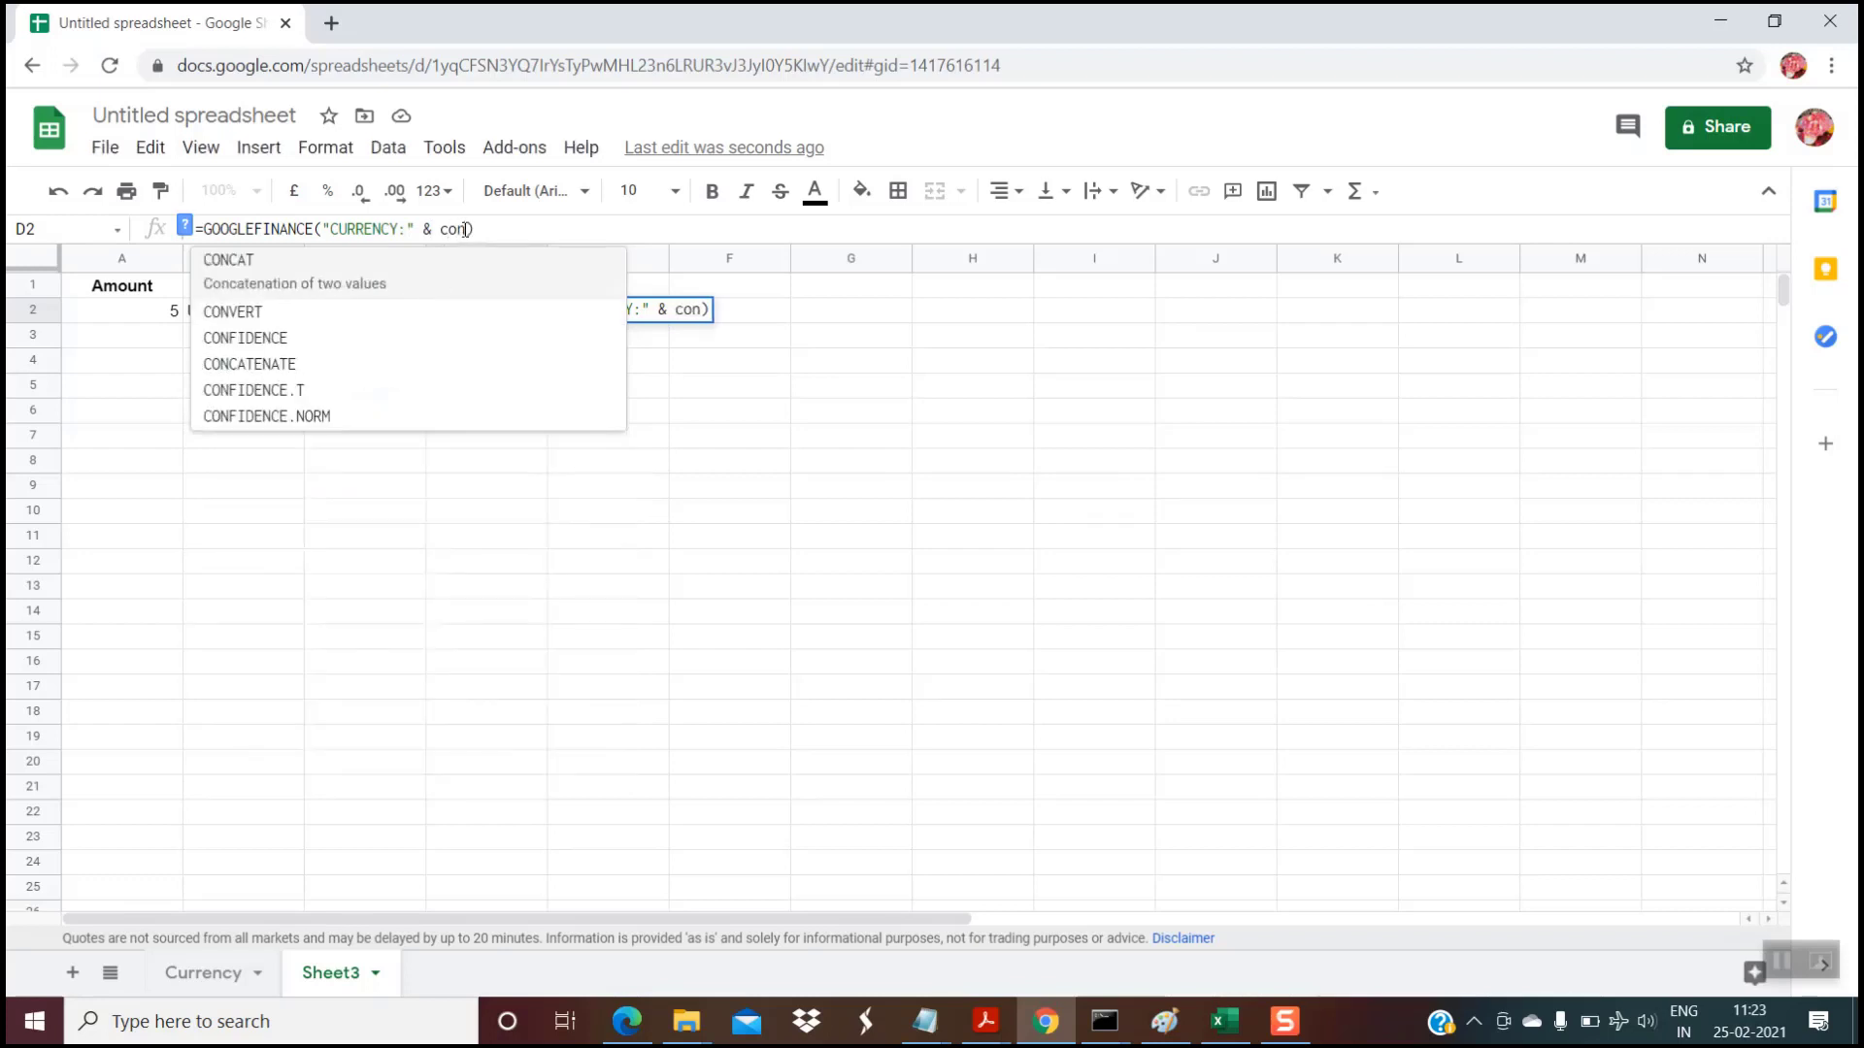
pyautogui.write('cat')
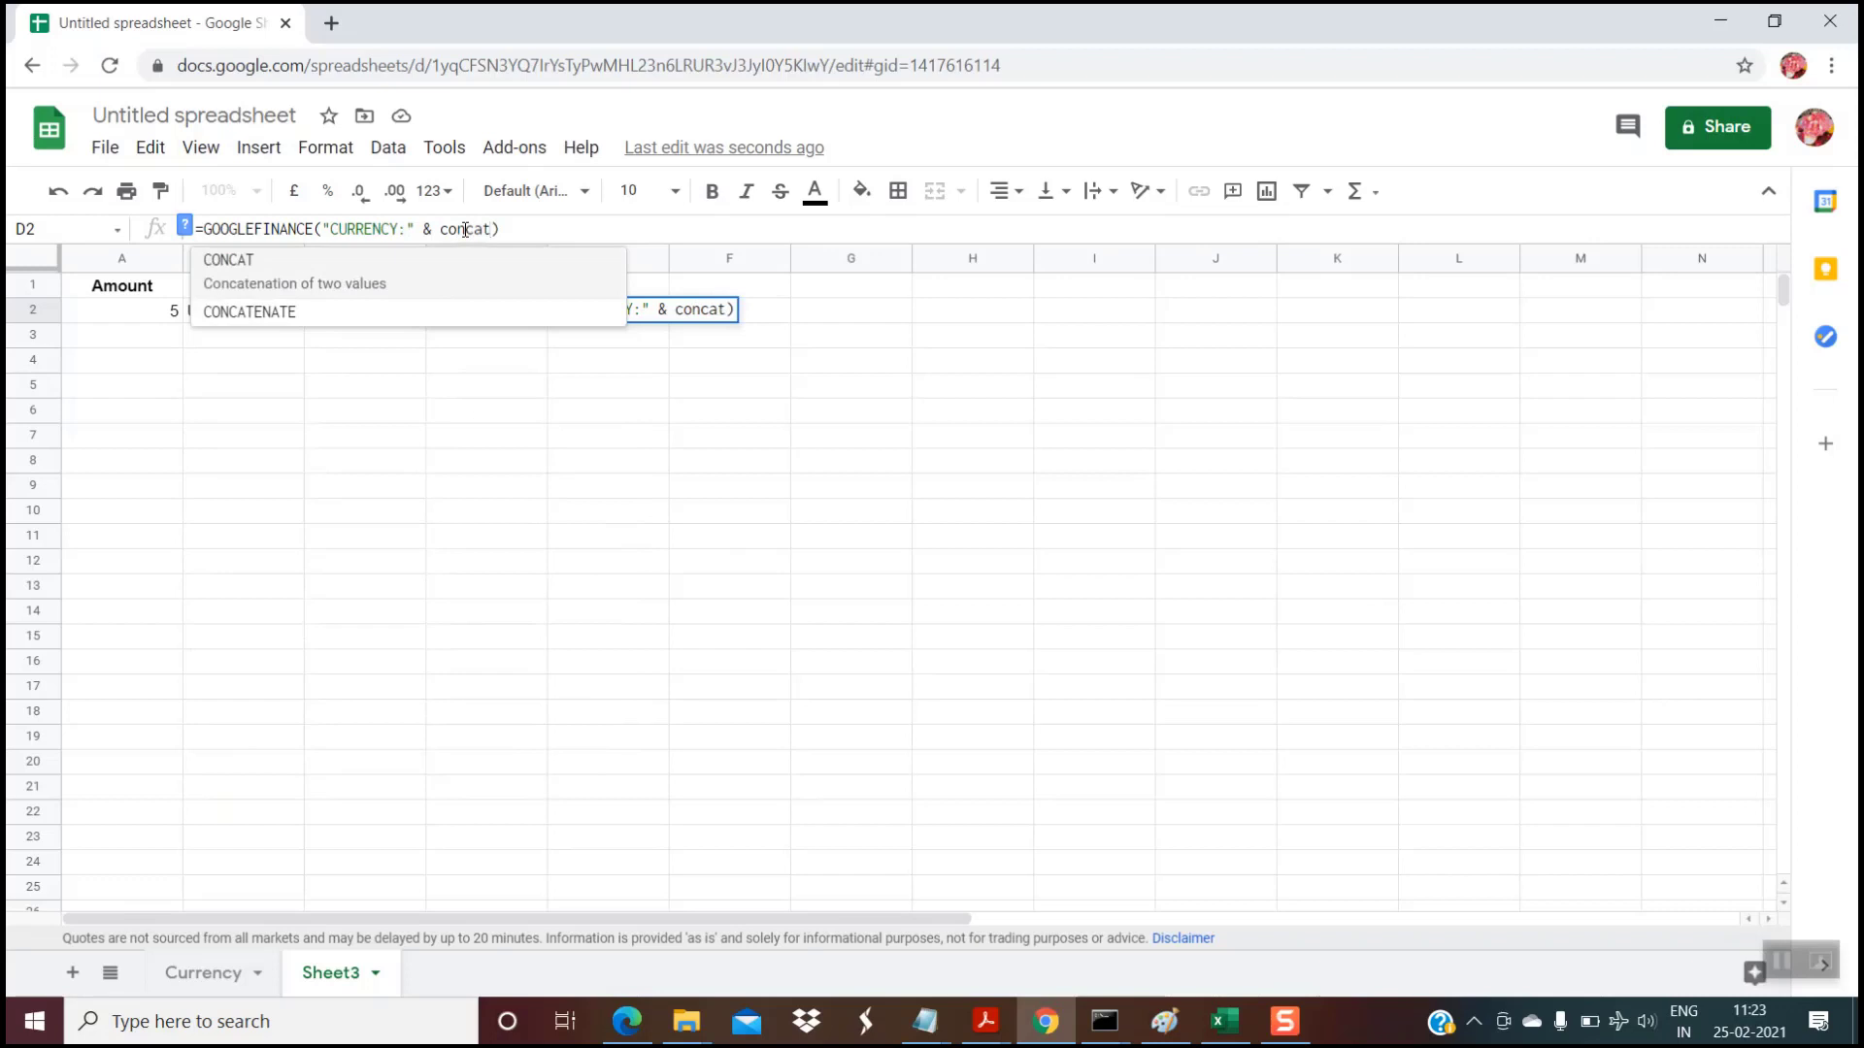
pyautogui.write('(')
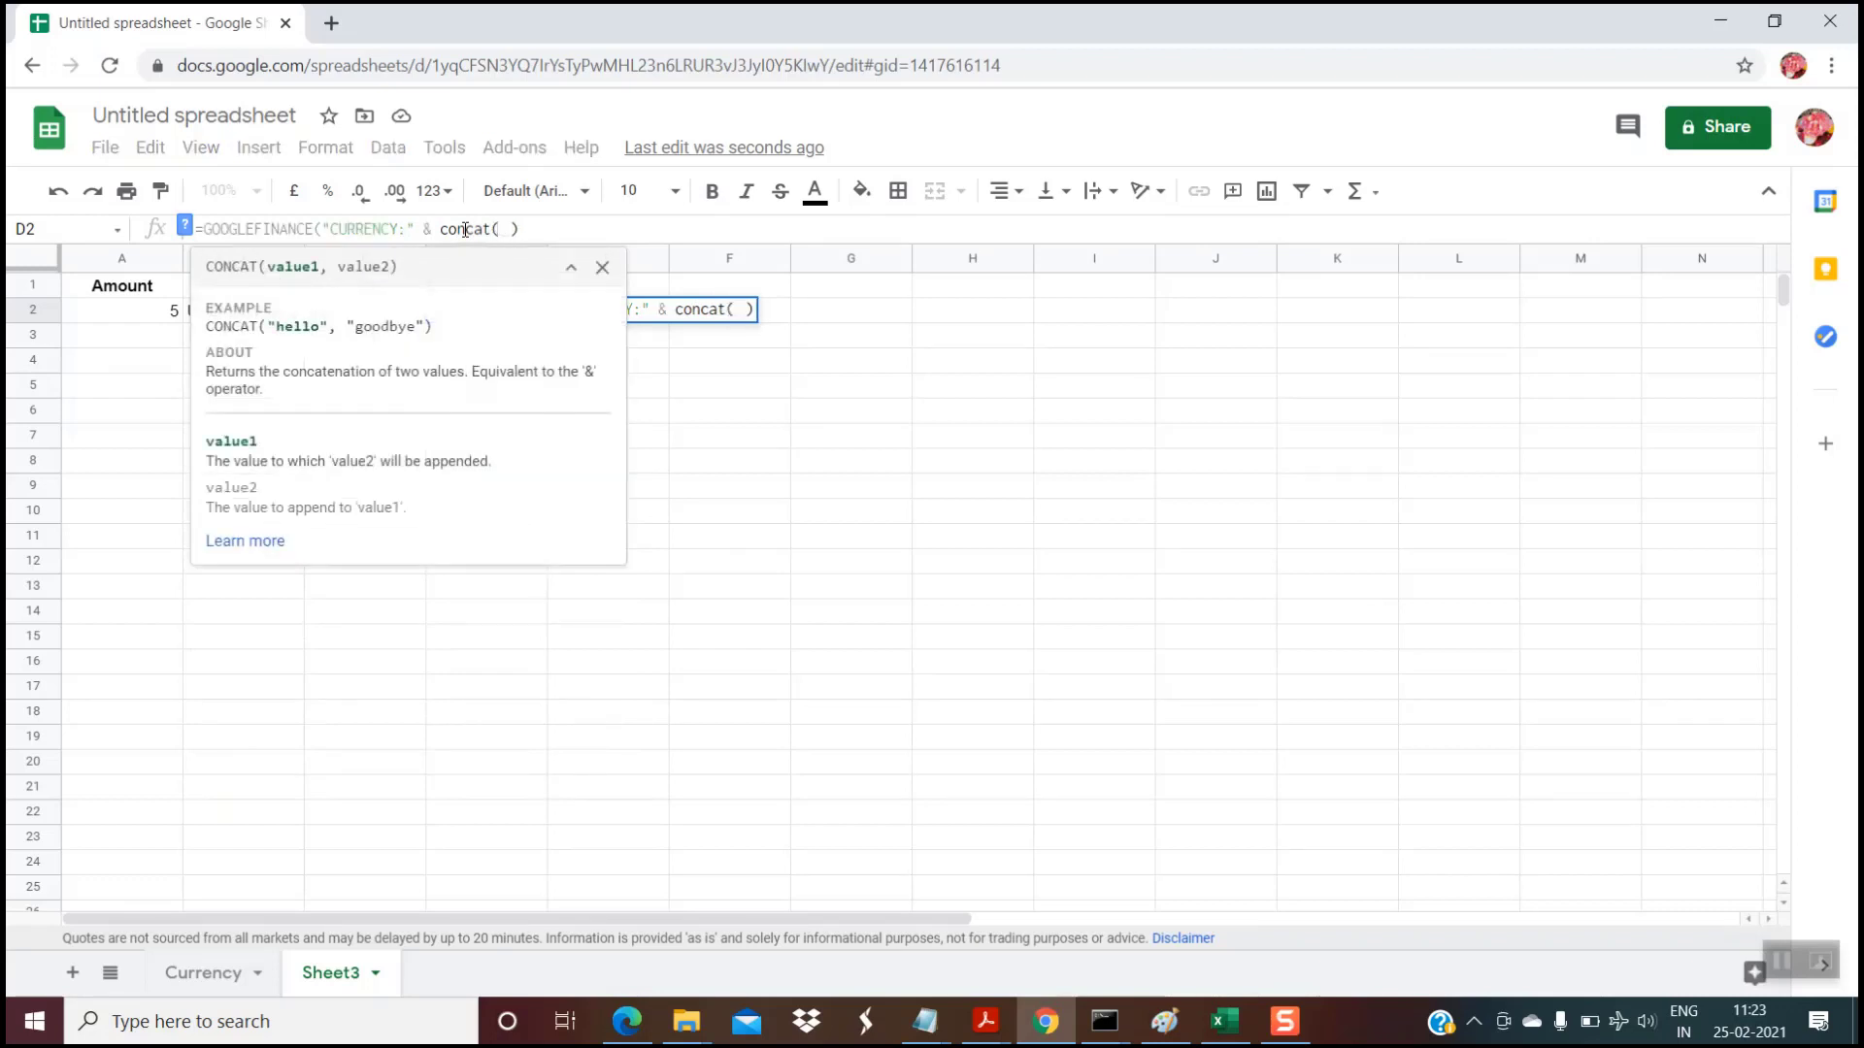
pyautogui.click(180, 310)
pyautogui.click(211, 316)
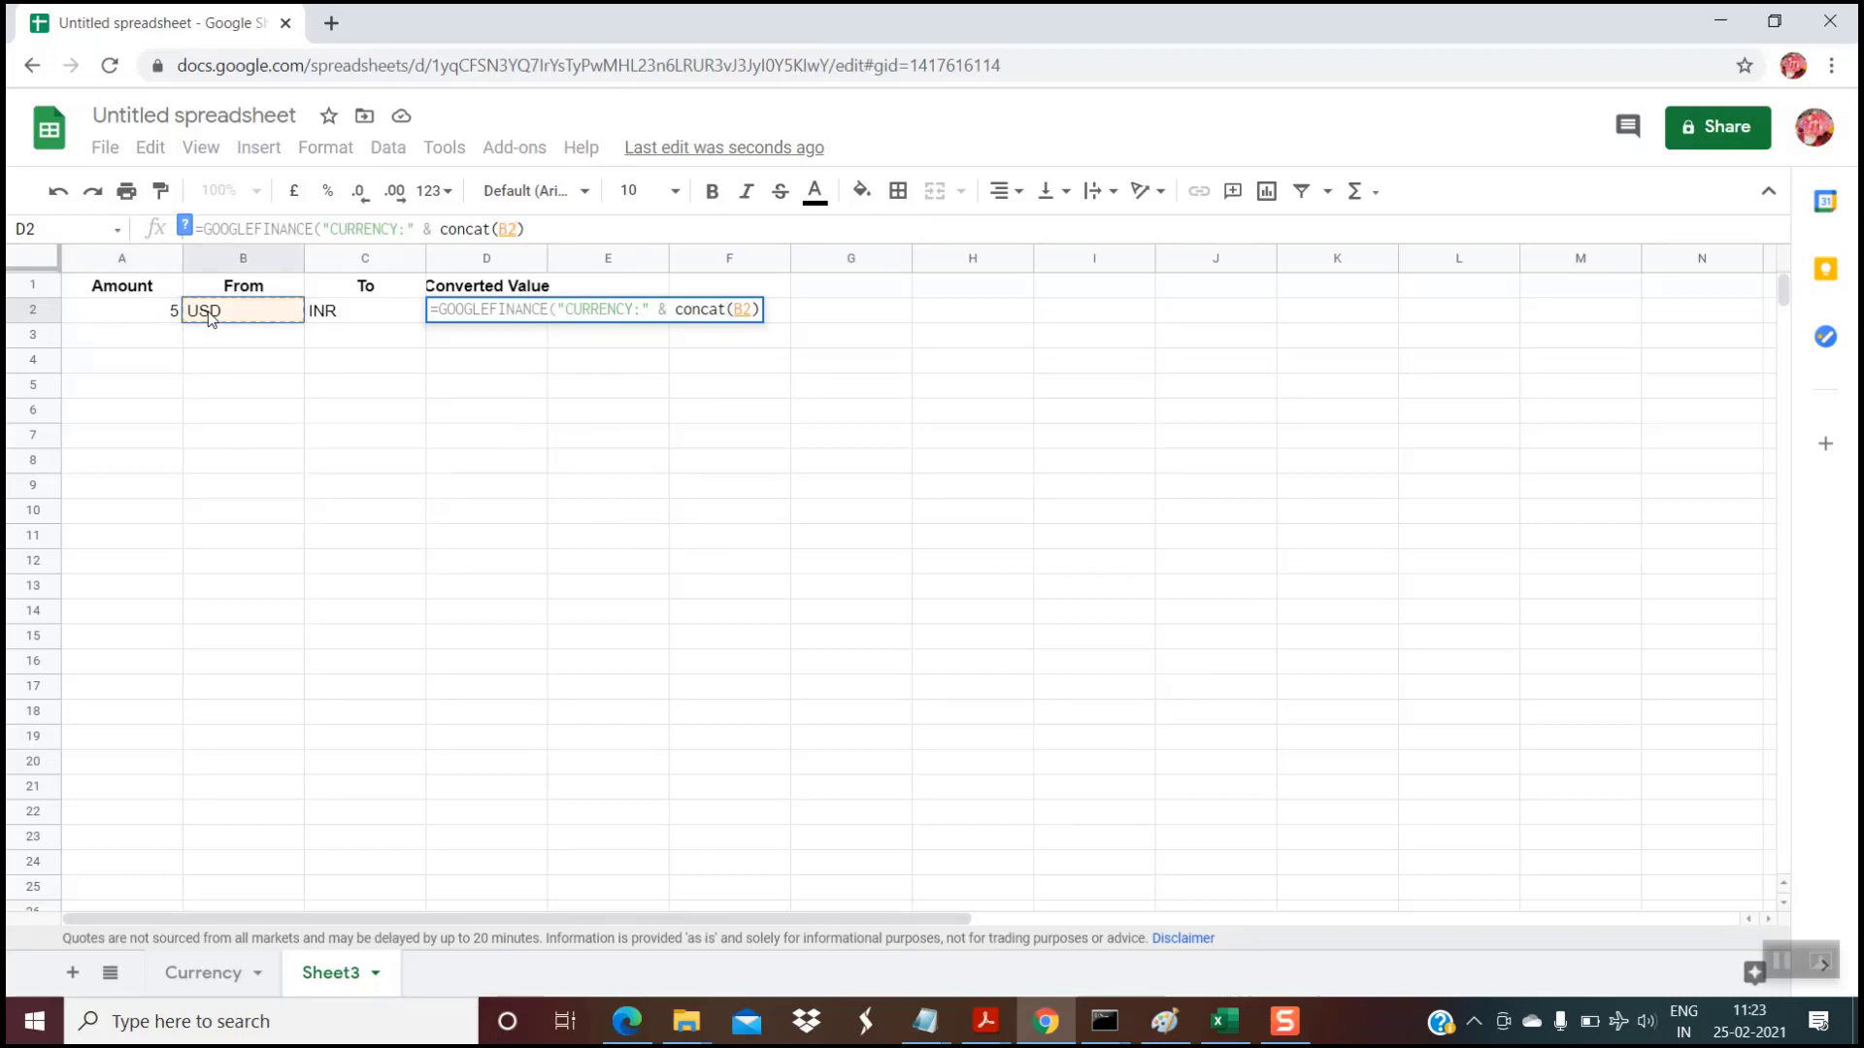
pyautogui.write(',C')
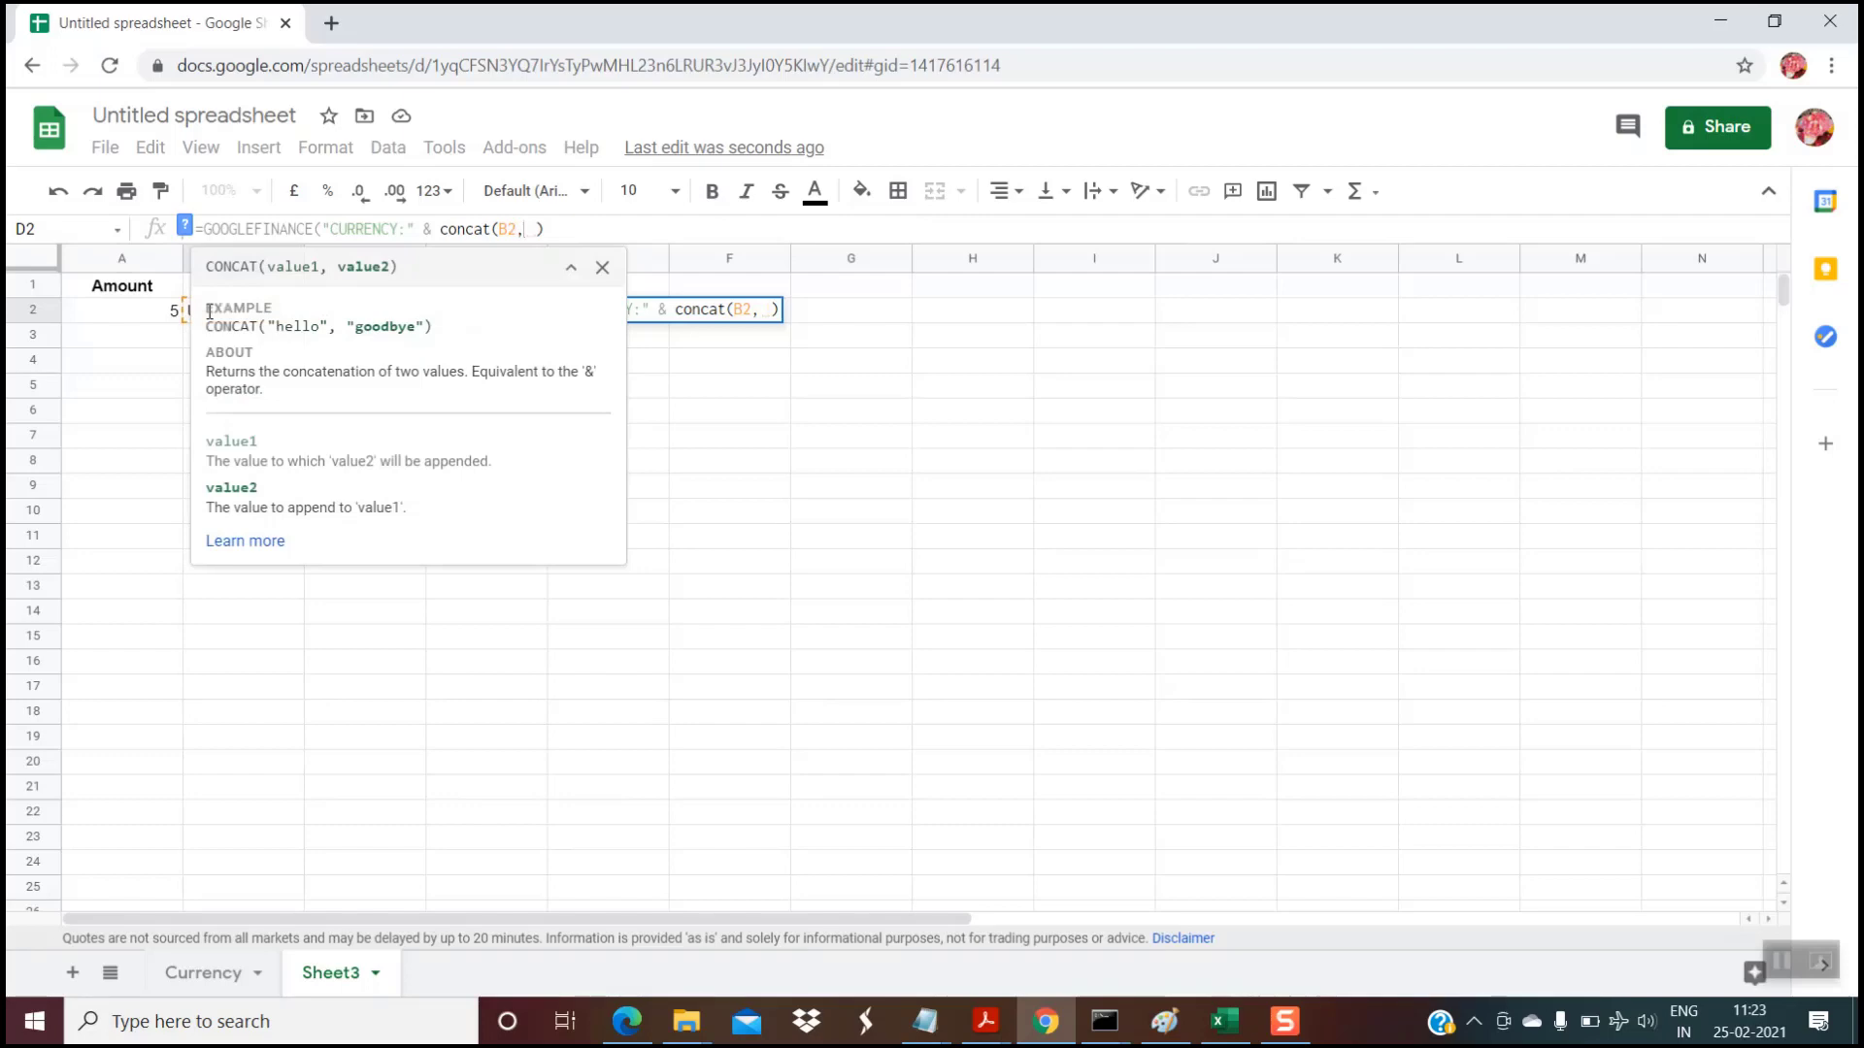
pyautogui.write('2')
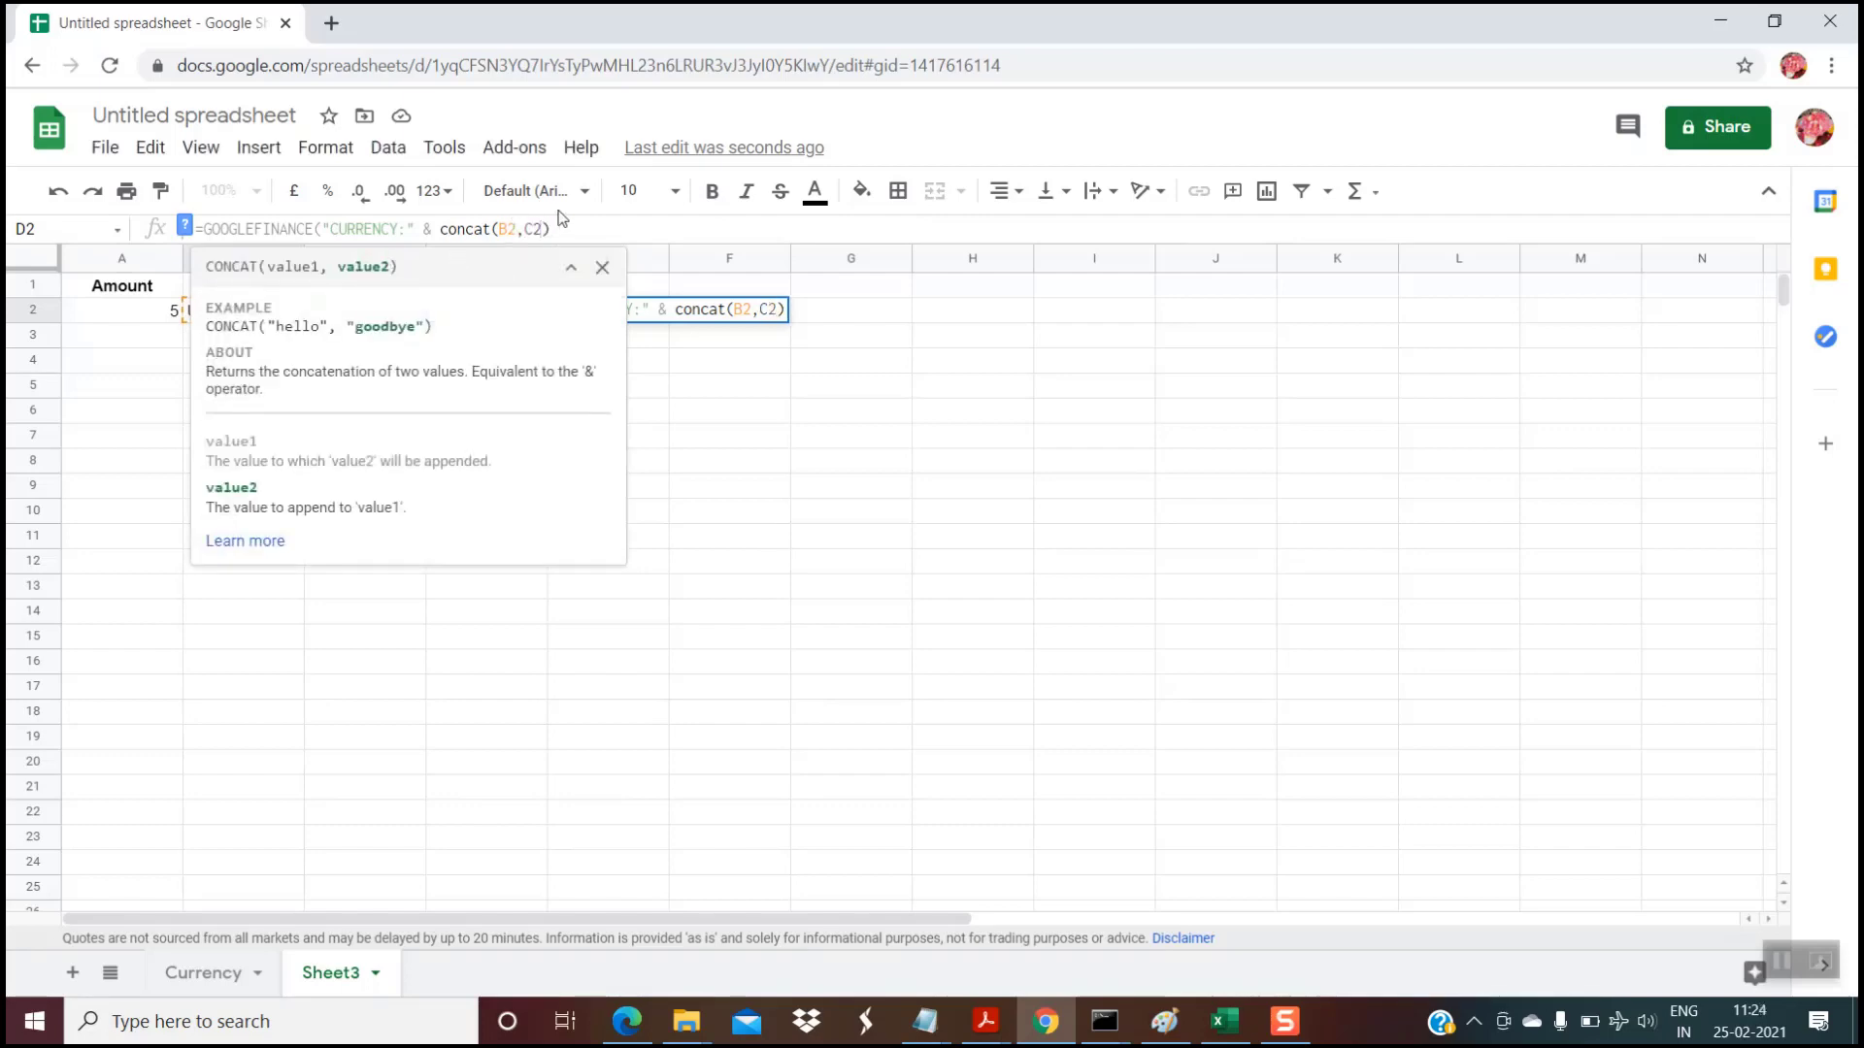
pyautogui.write(')')
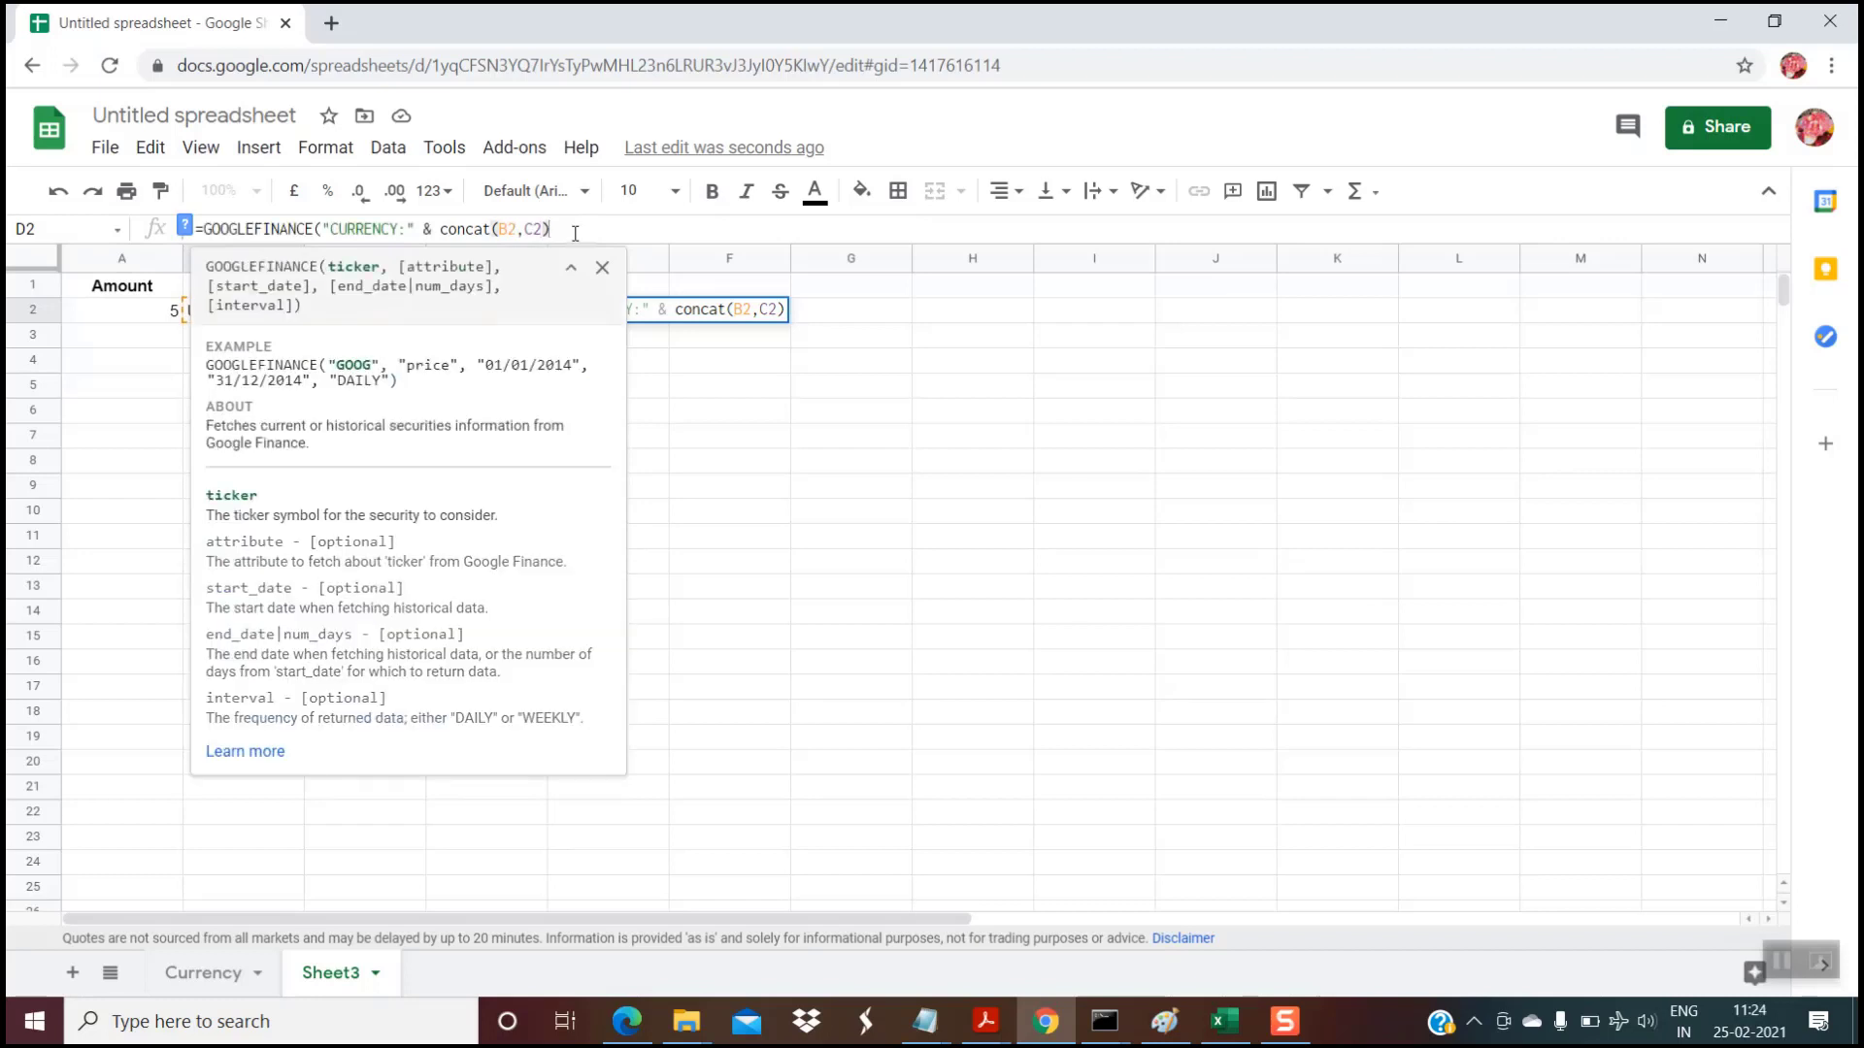
pyautogui.write(')')
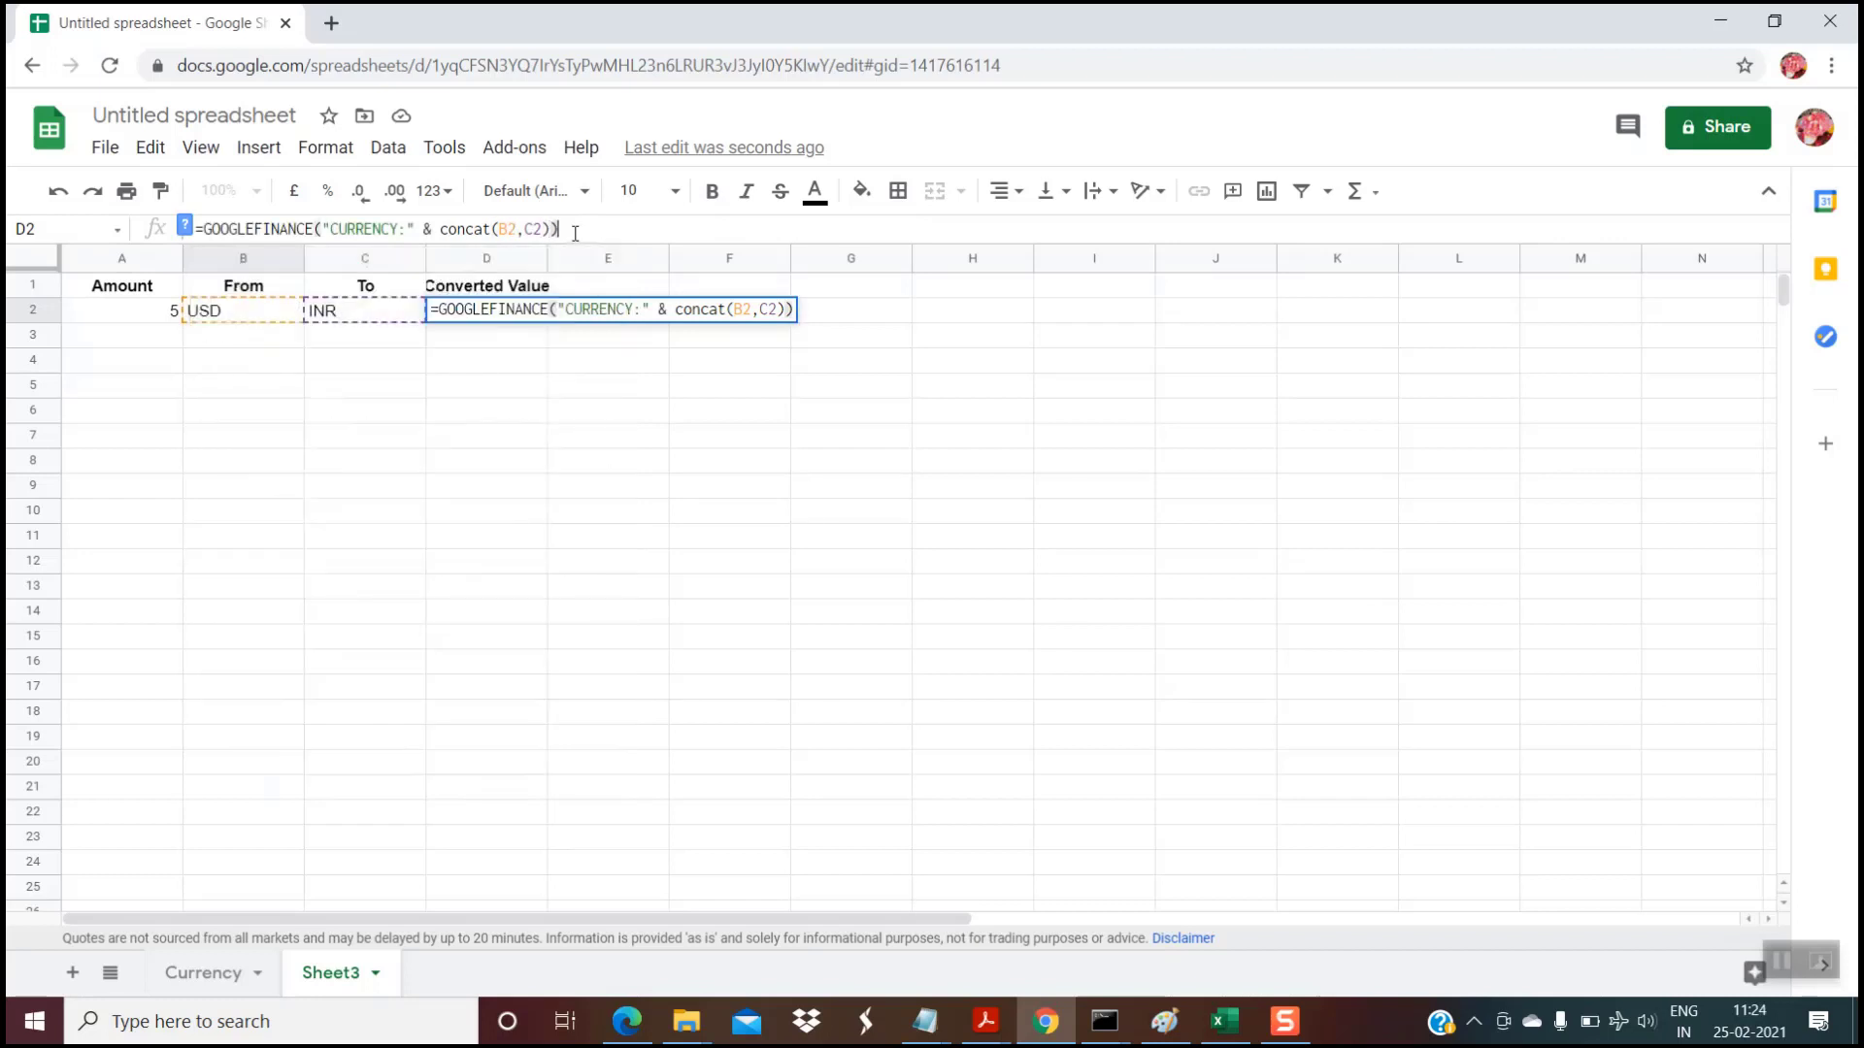
pyautogui.press('Return')
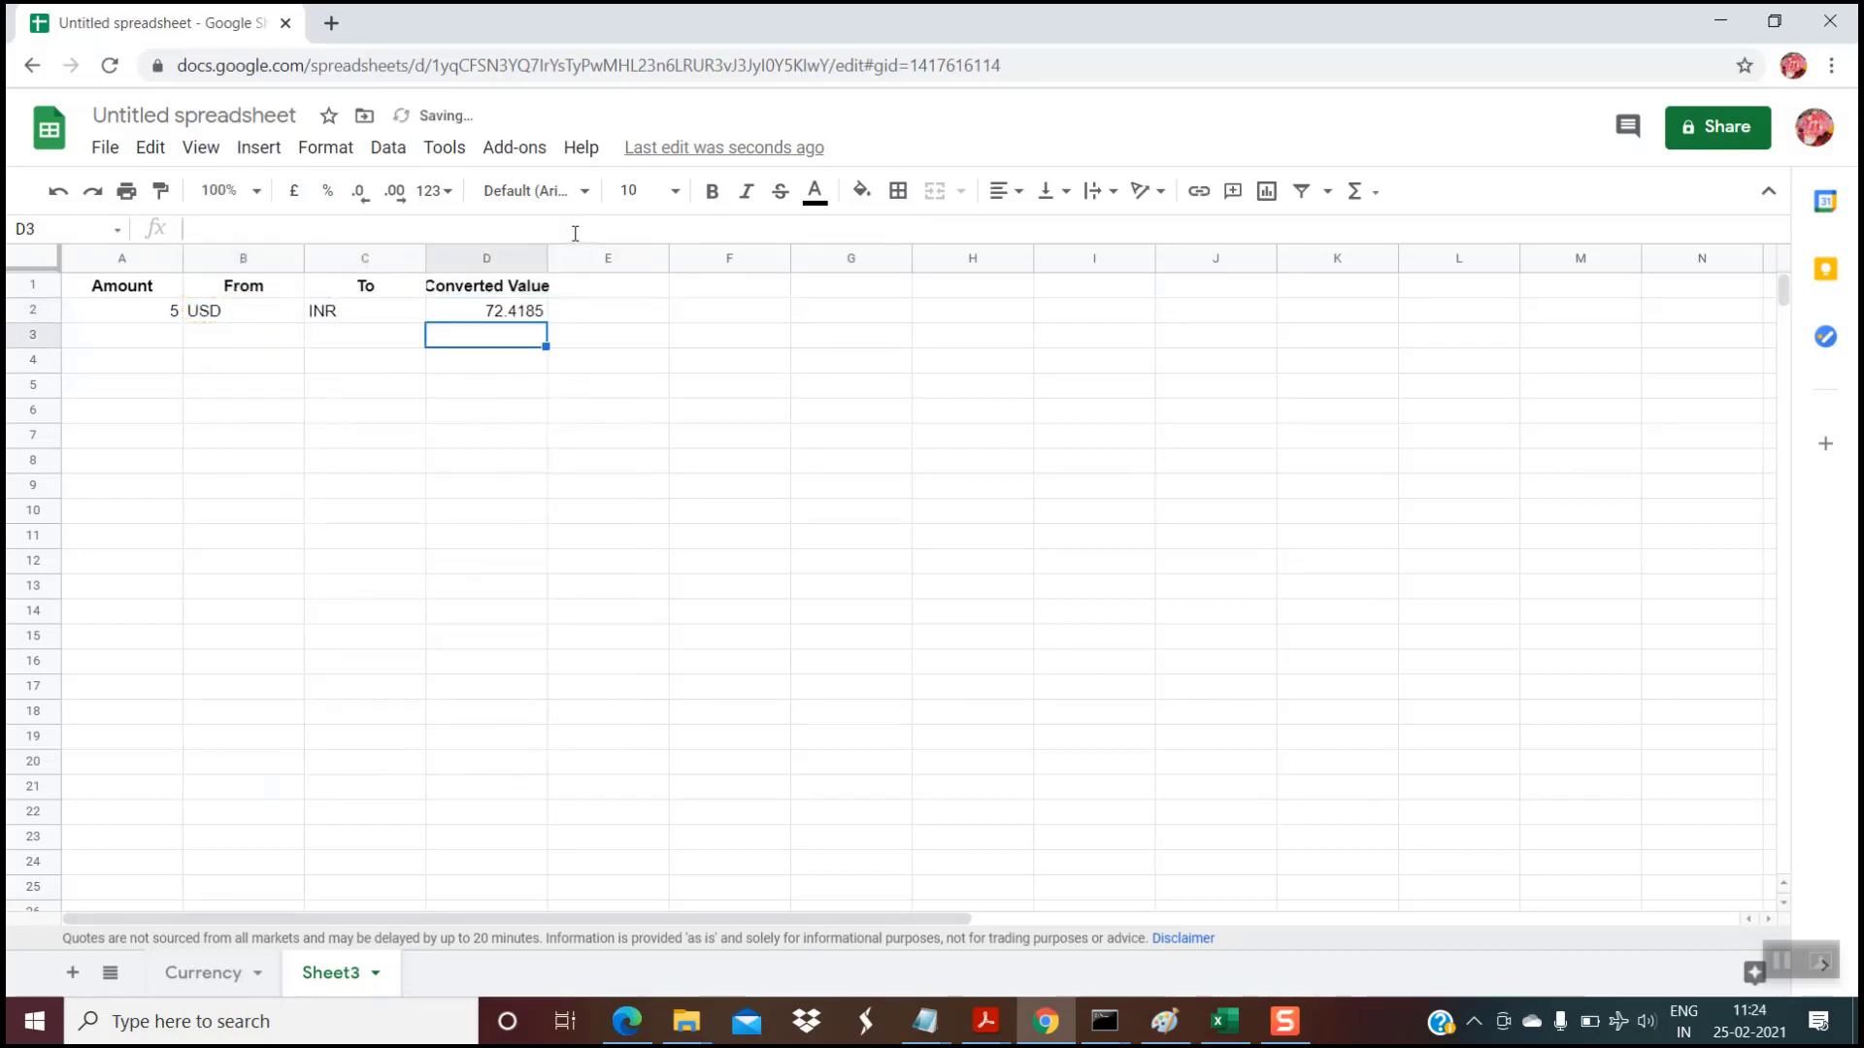
pyautogui.click(505, 317)
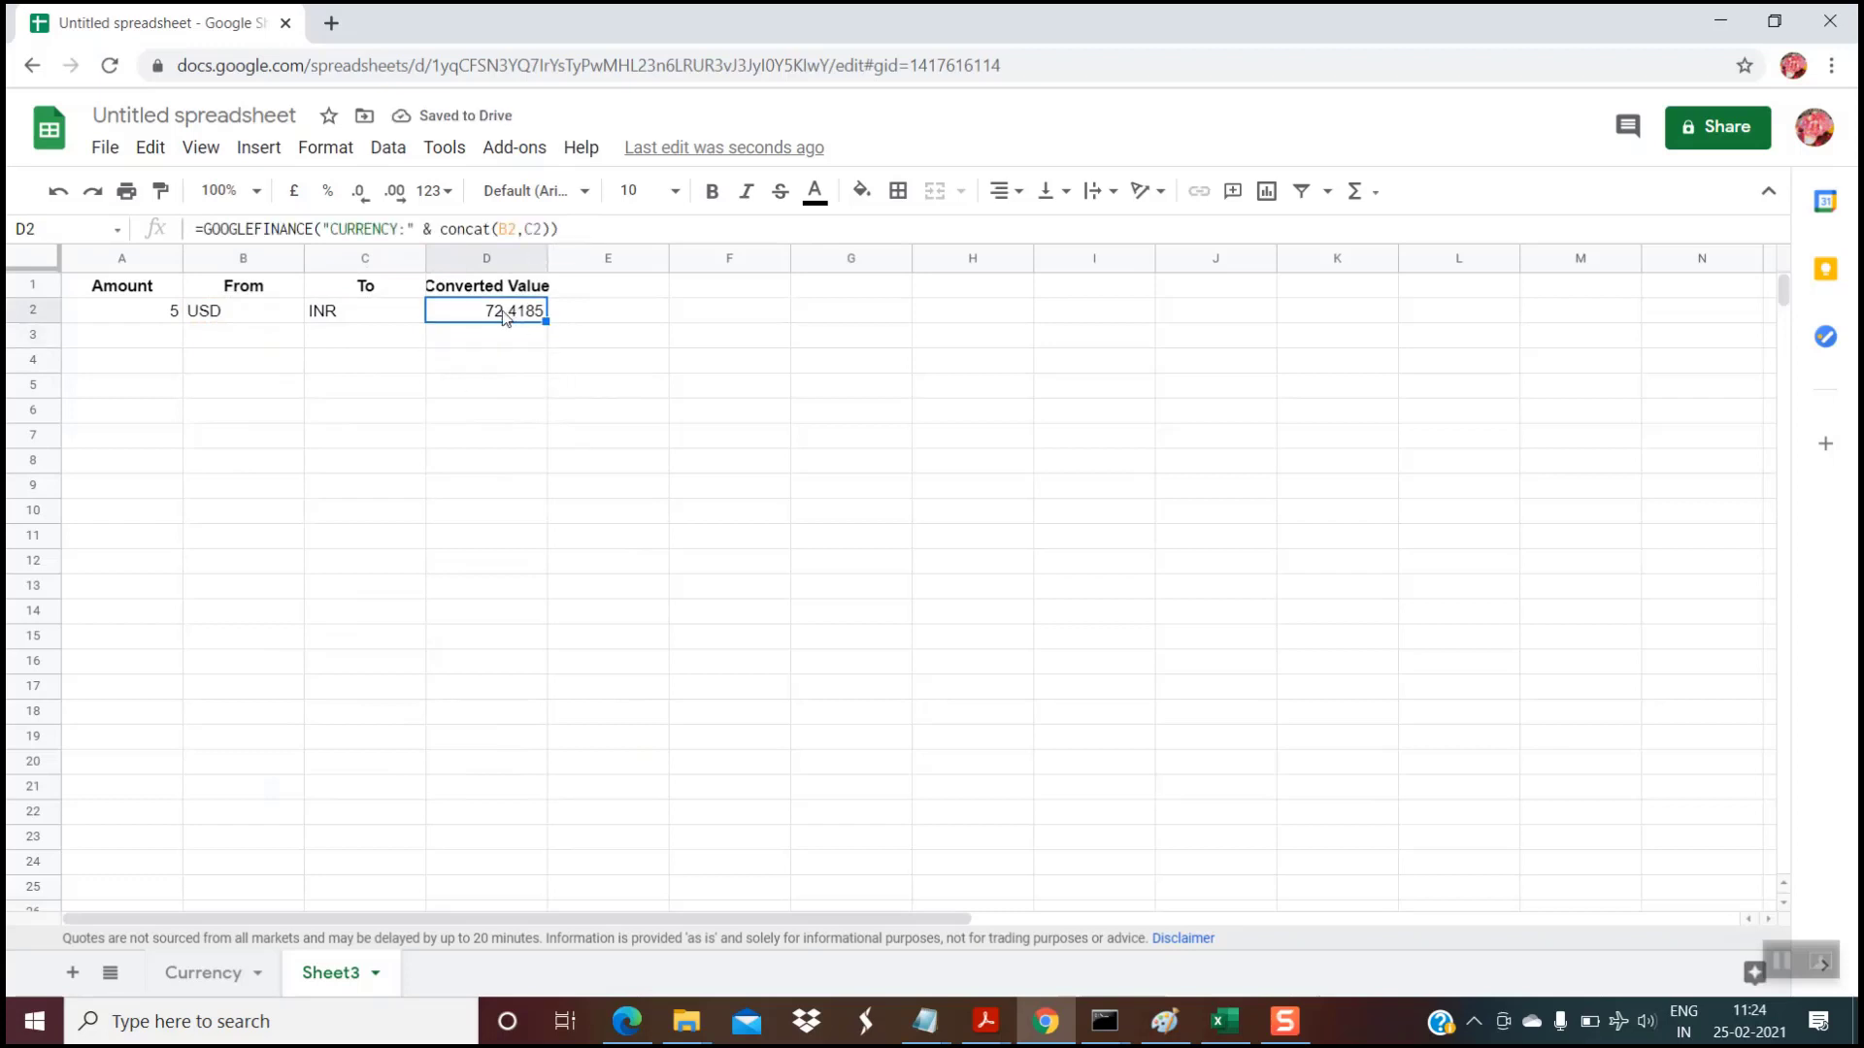
pyautogui.click(603, 229)
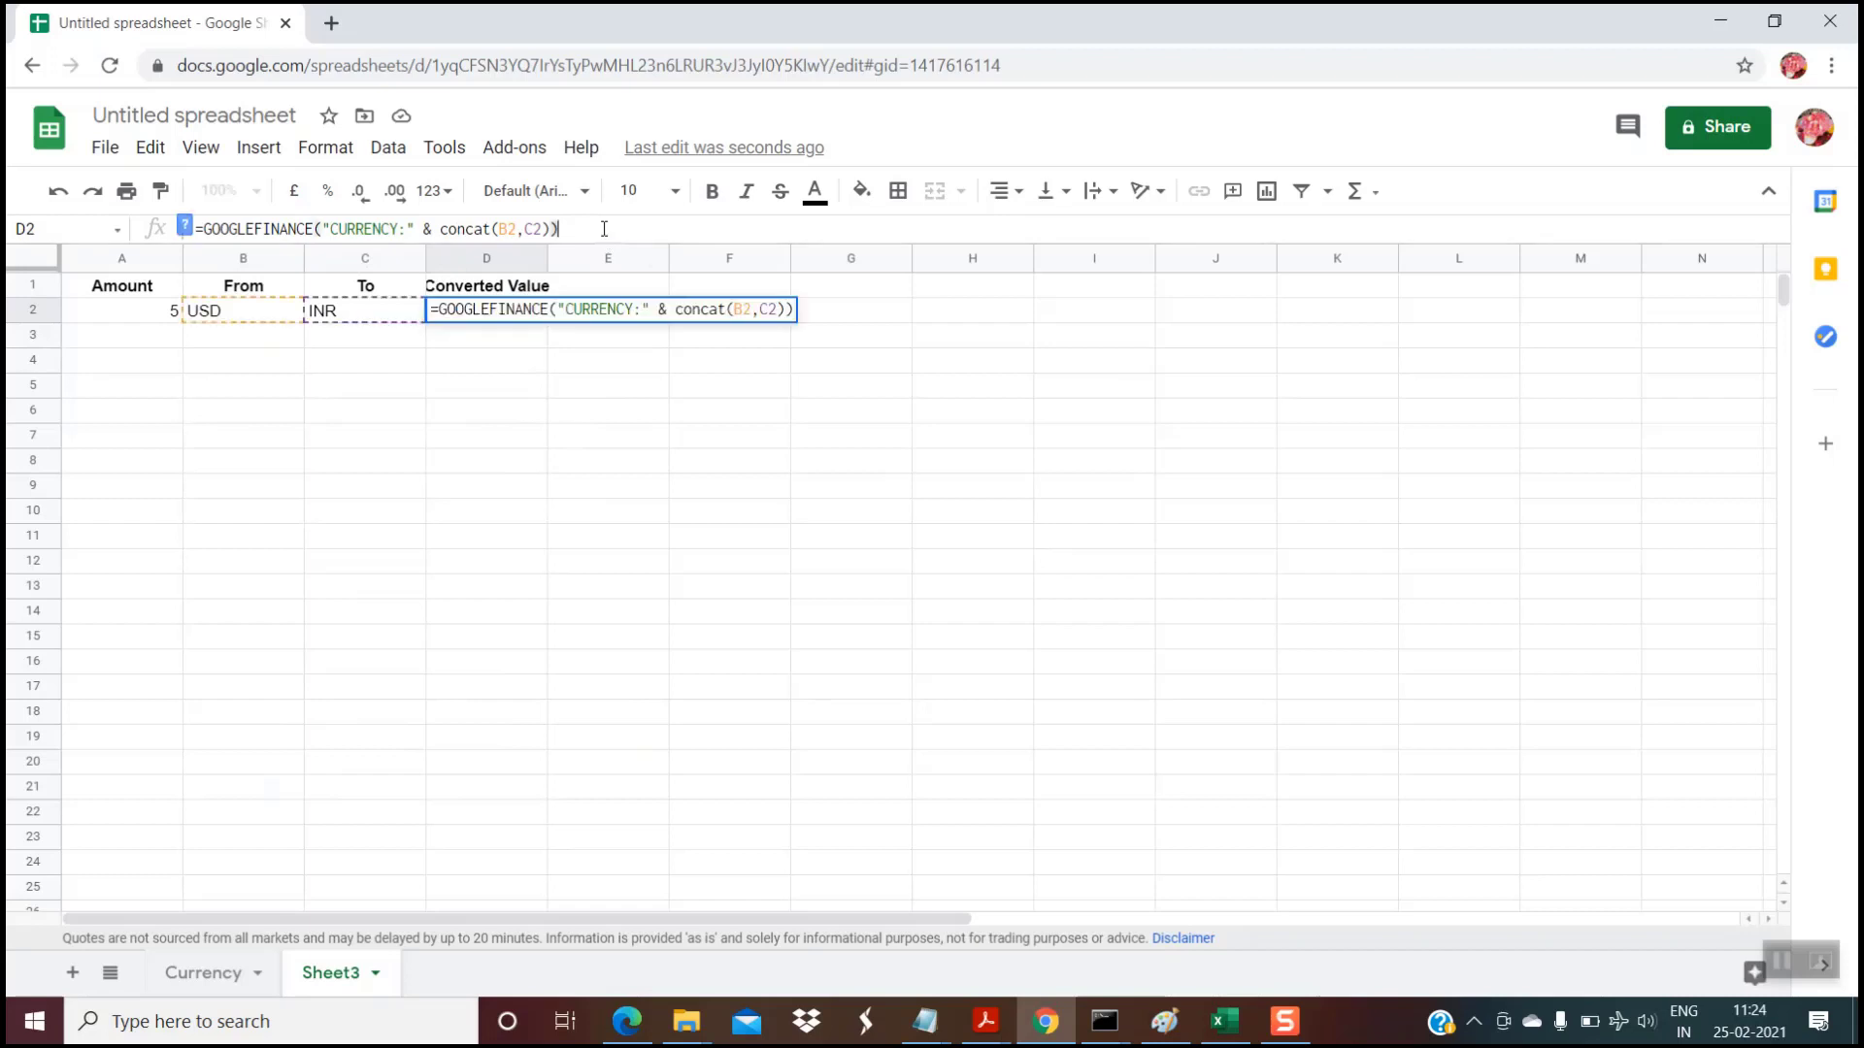
pyautogui.click(264, 339)
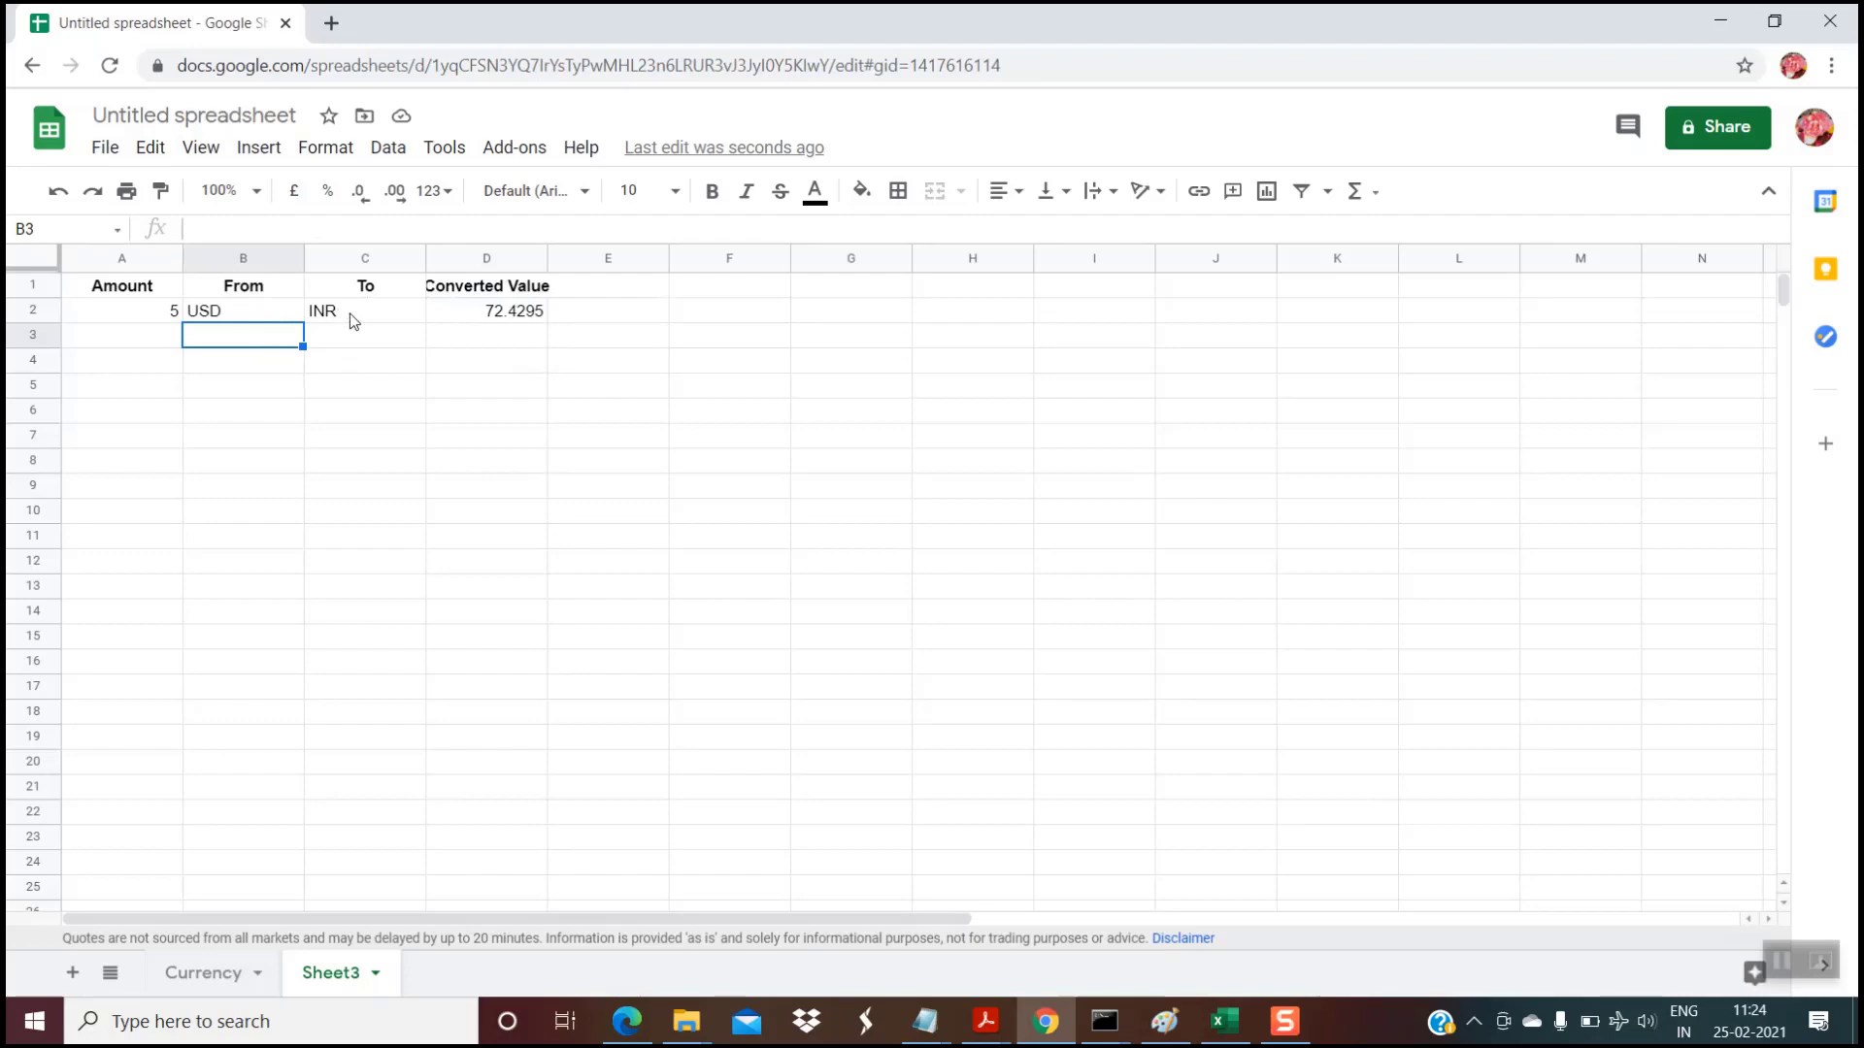
pyautogui.click(495, 310)
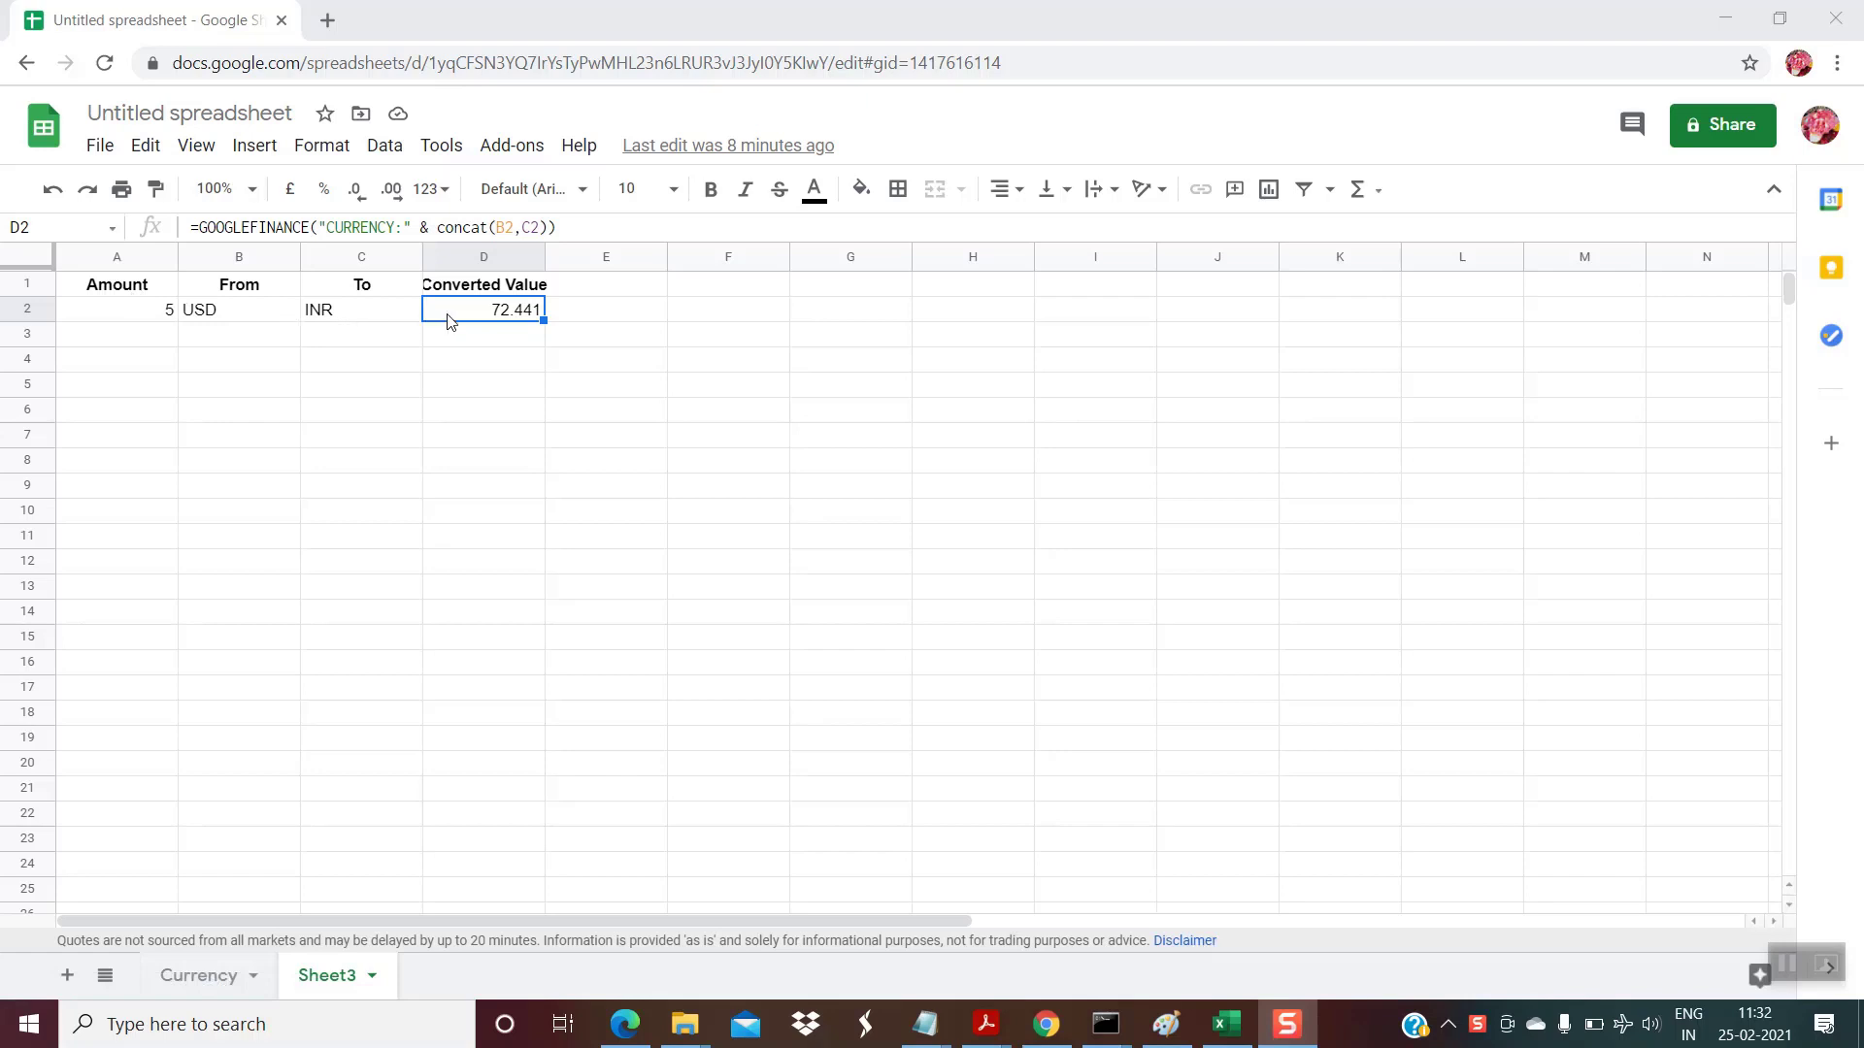
# Step: Append *A2 to D2's formula so 5 USD converts to 362.1825 INR
pyautogui.click(582, 229)
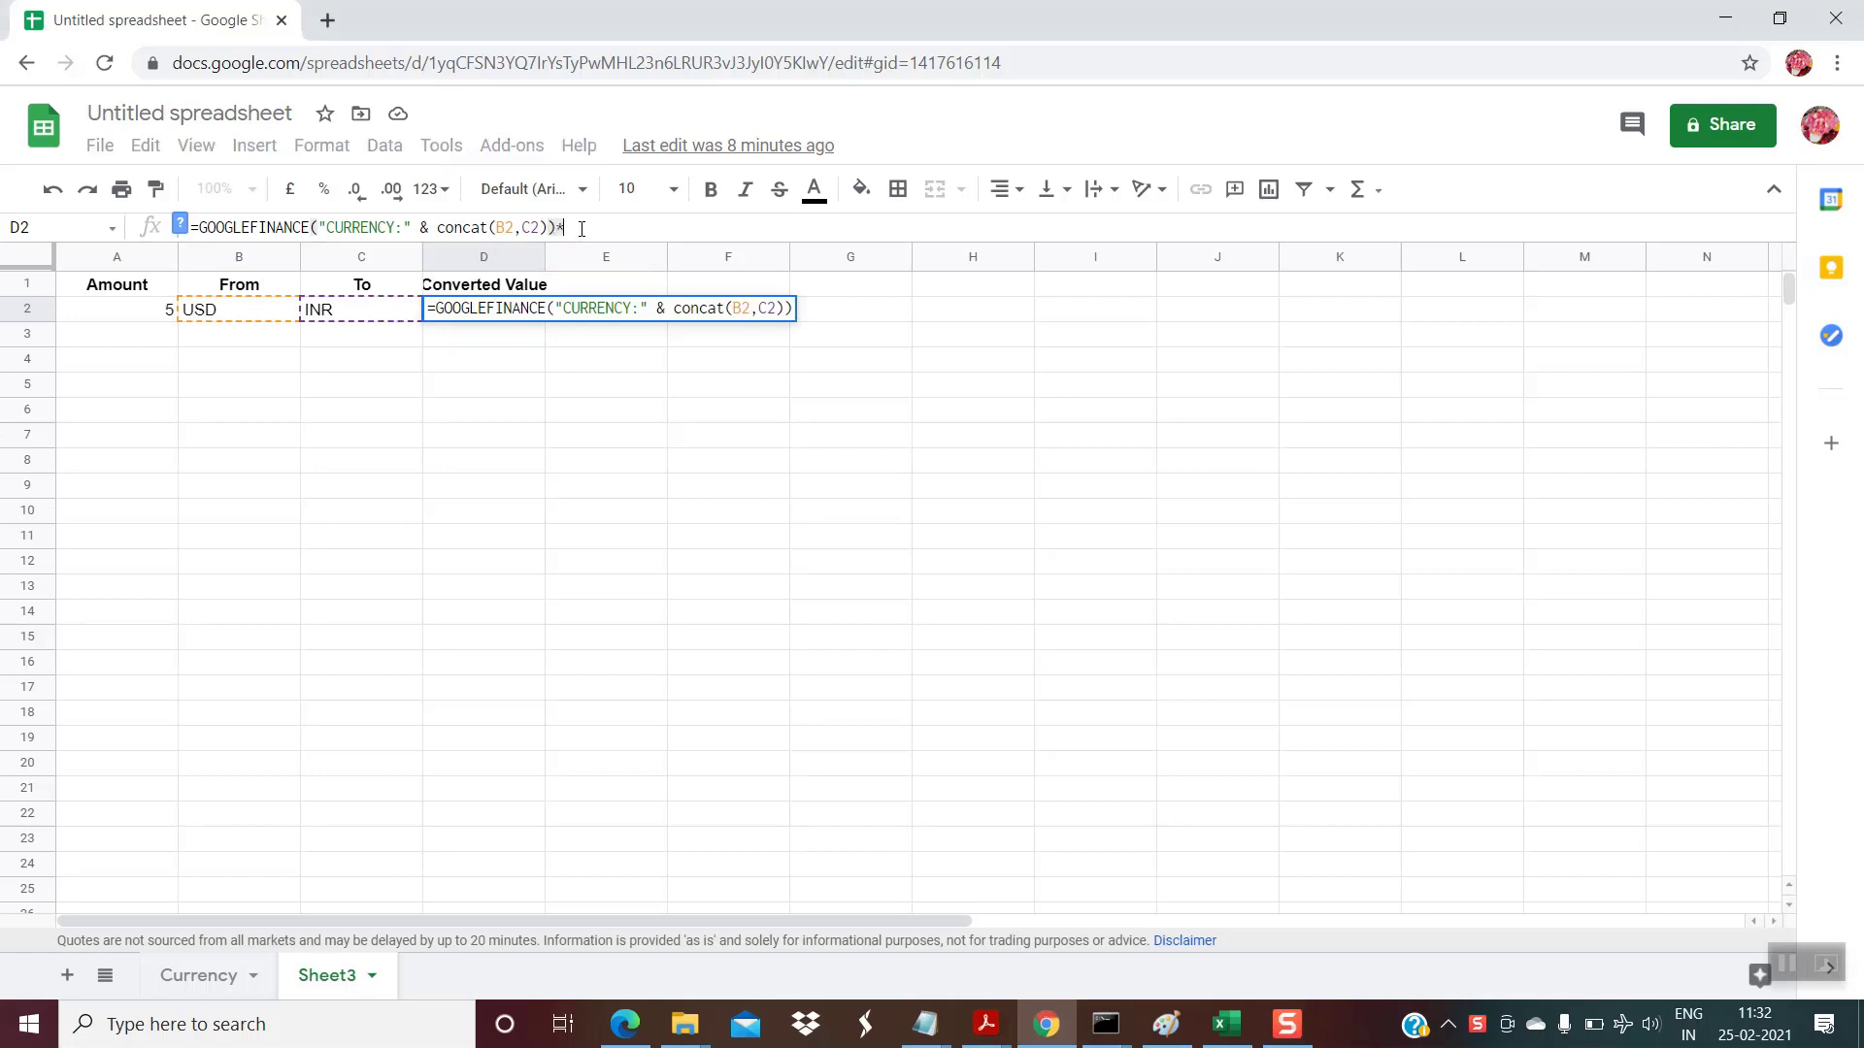
pyautogui.write('*')
pyautogui.click(120, 314)
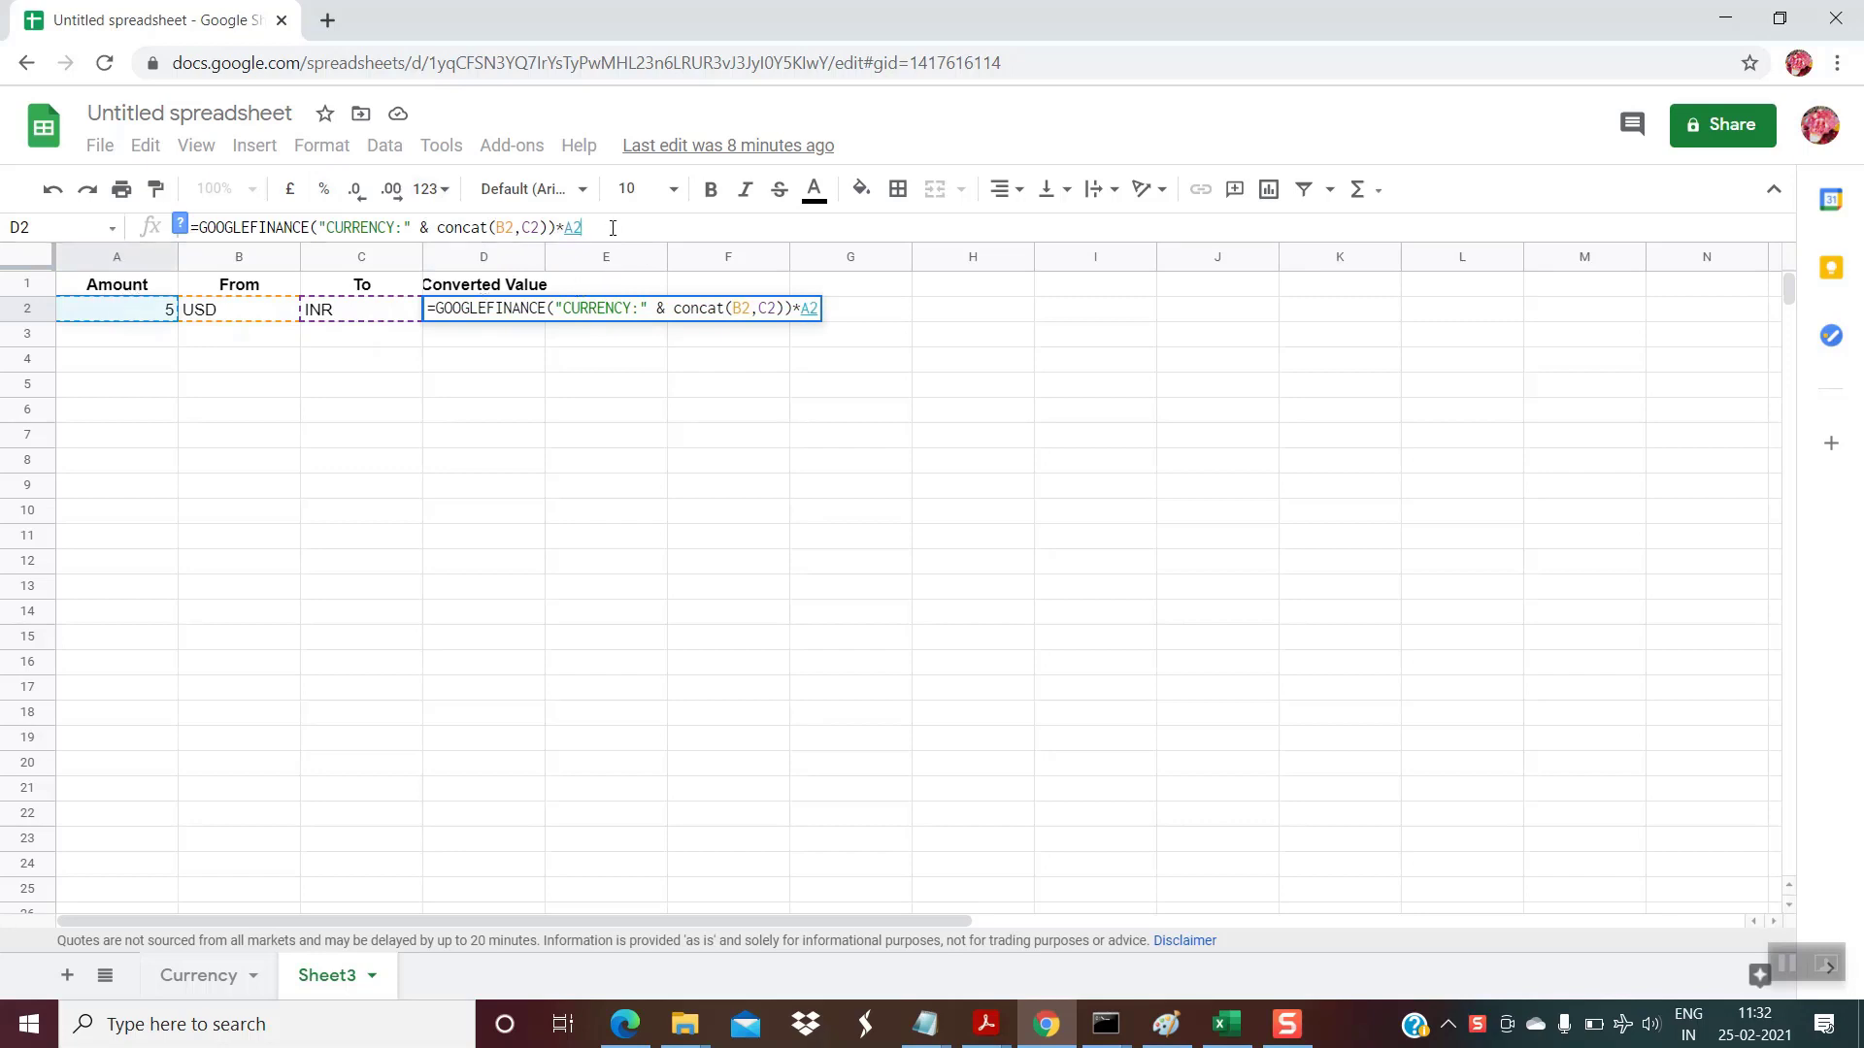
pyautogui.press('Return')
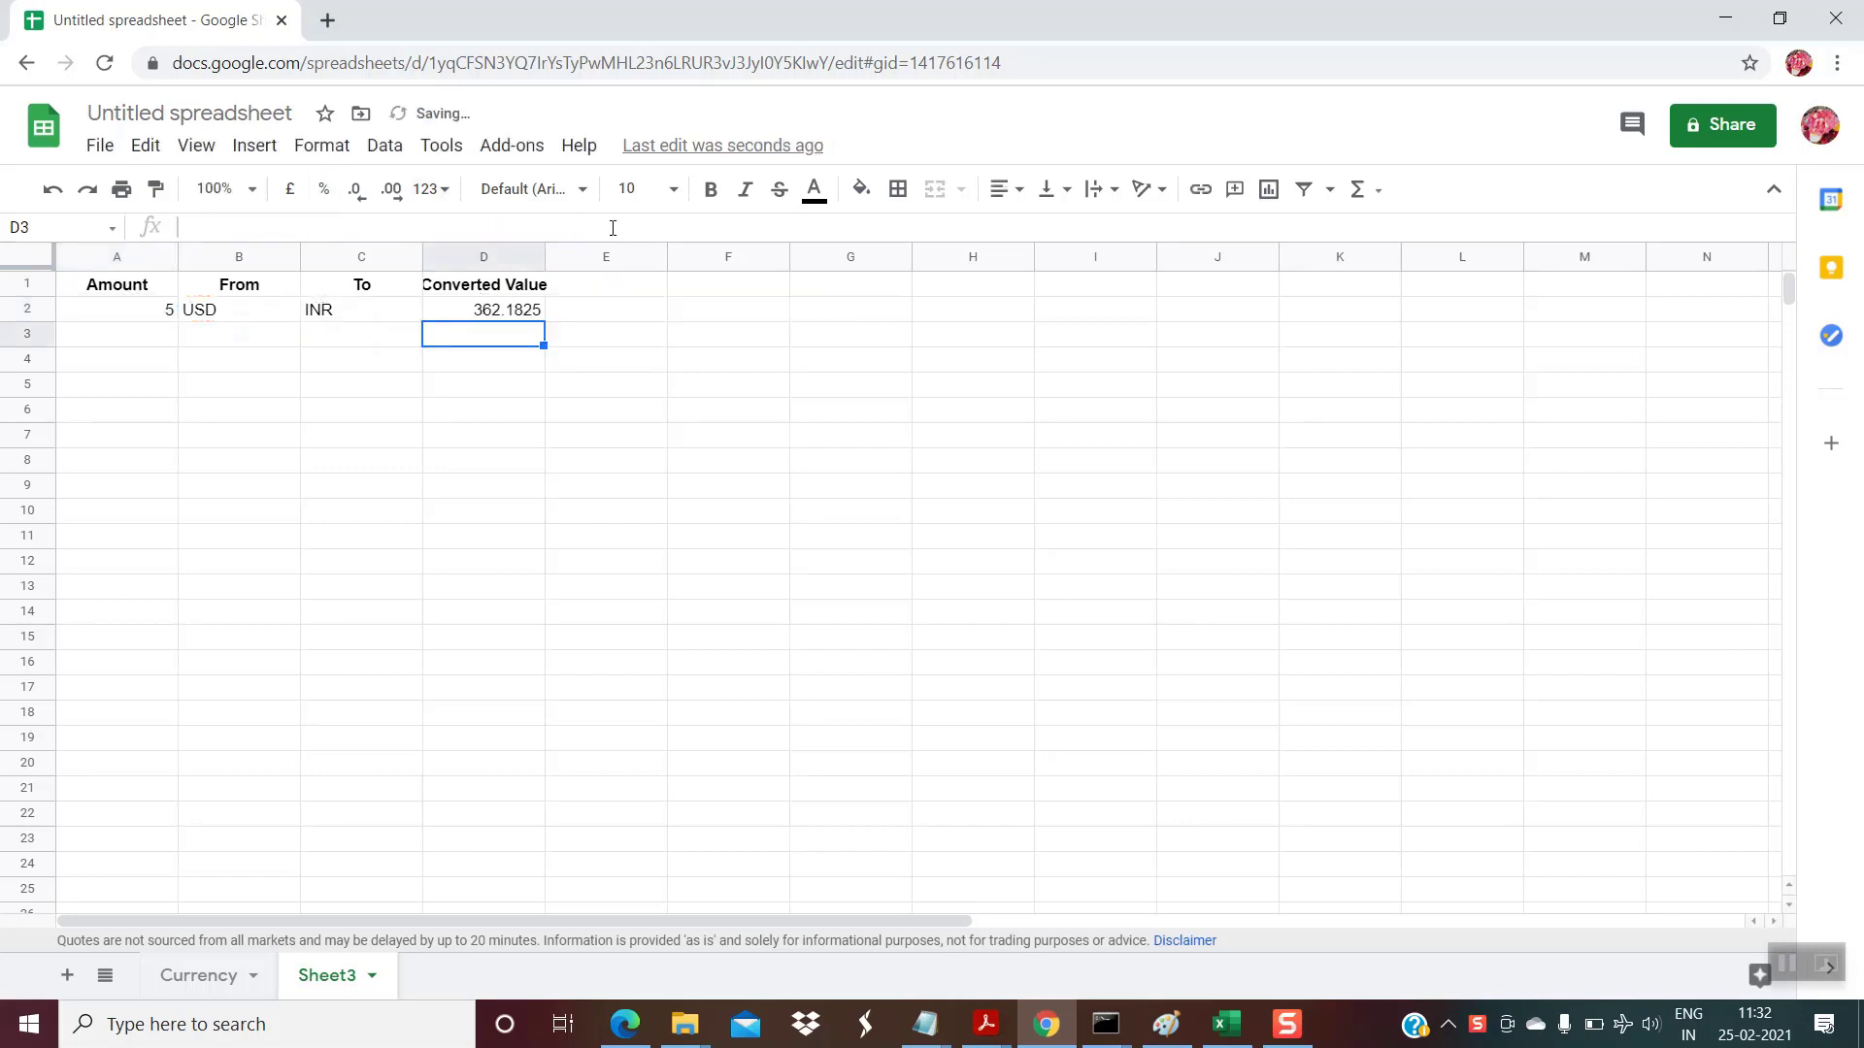
pyautogui.click(494, 317)
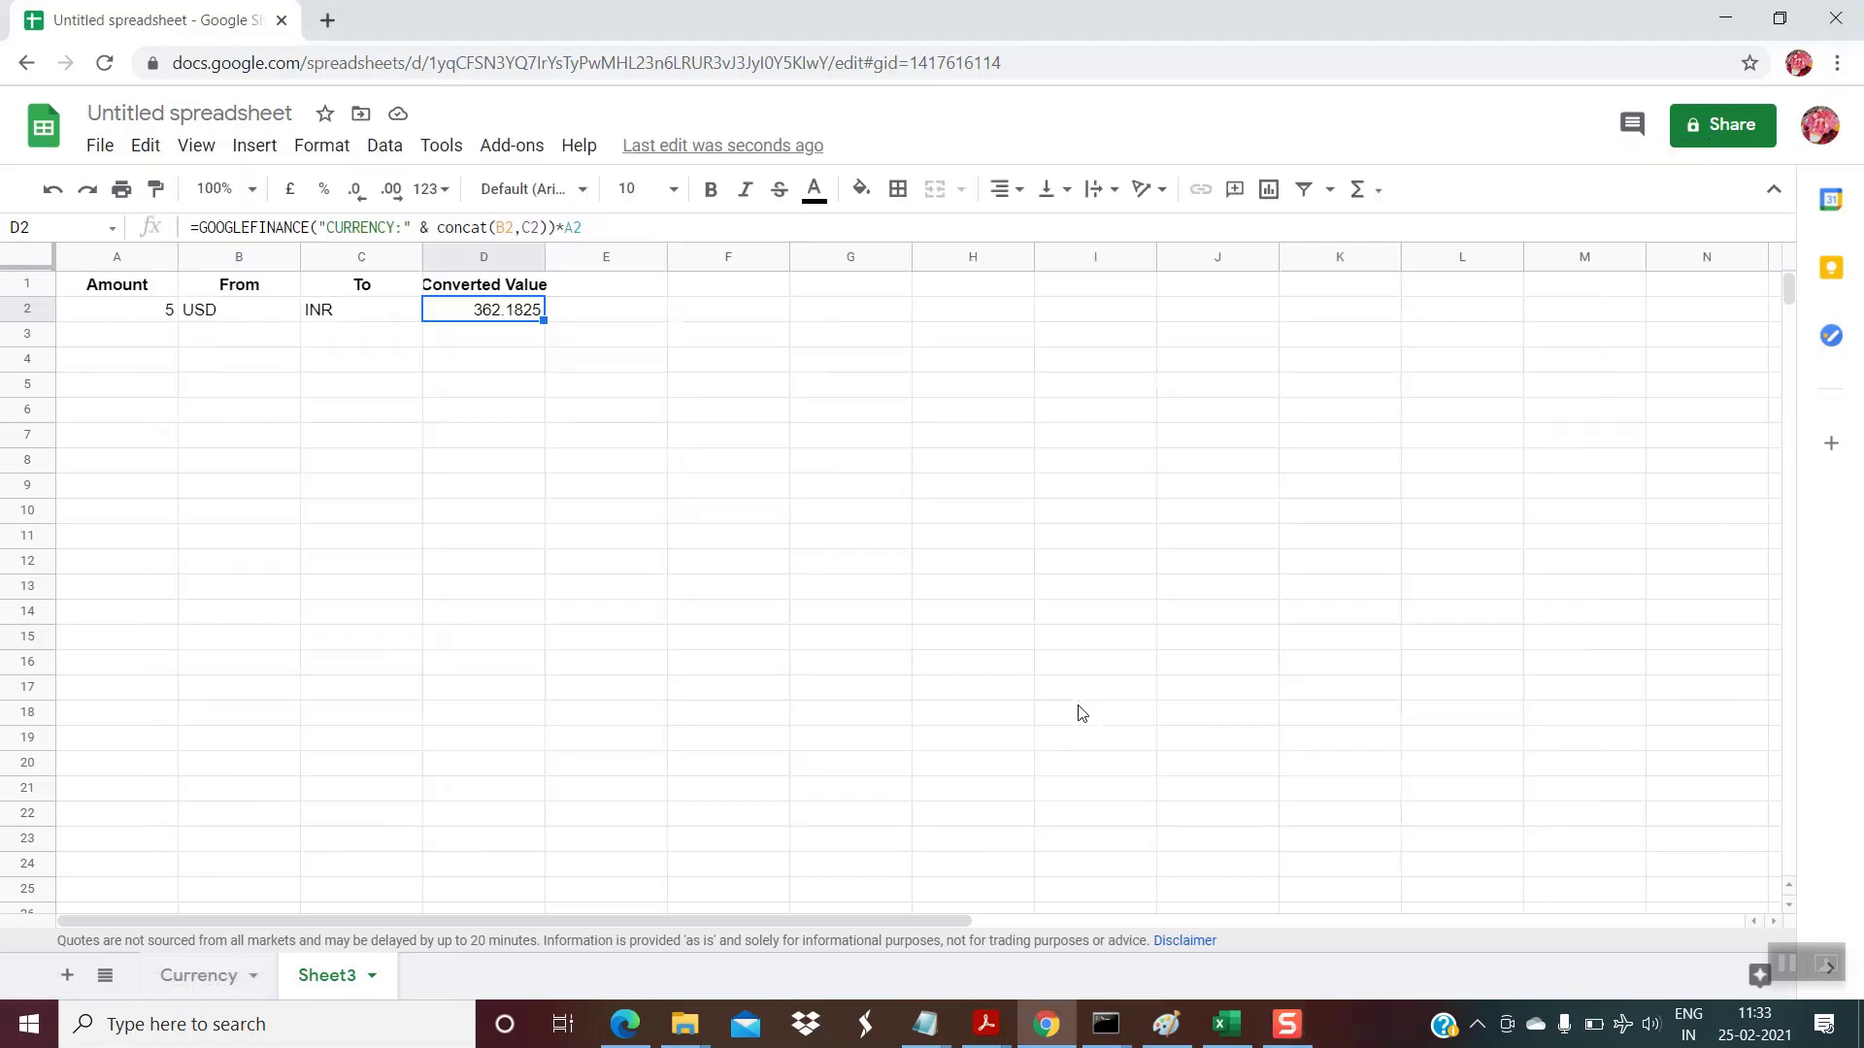
pyautogui.hotkey('alt', 'Tab')
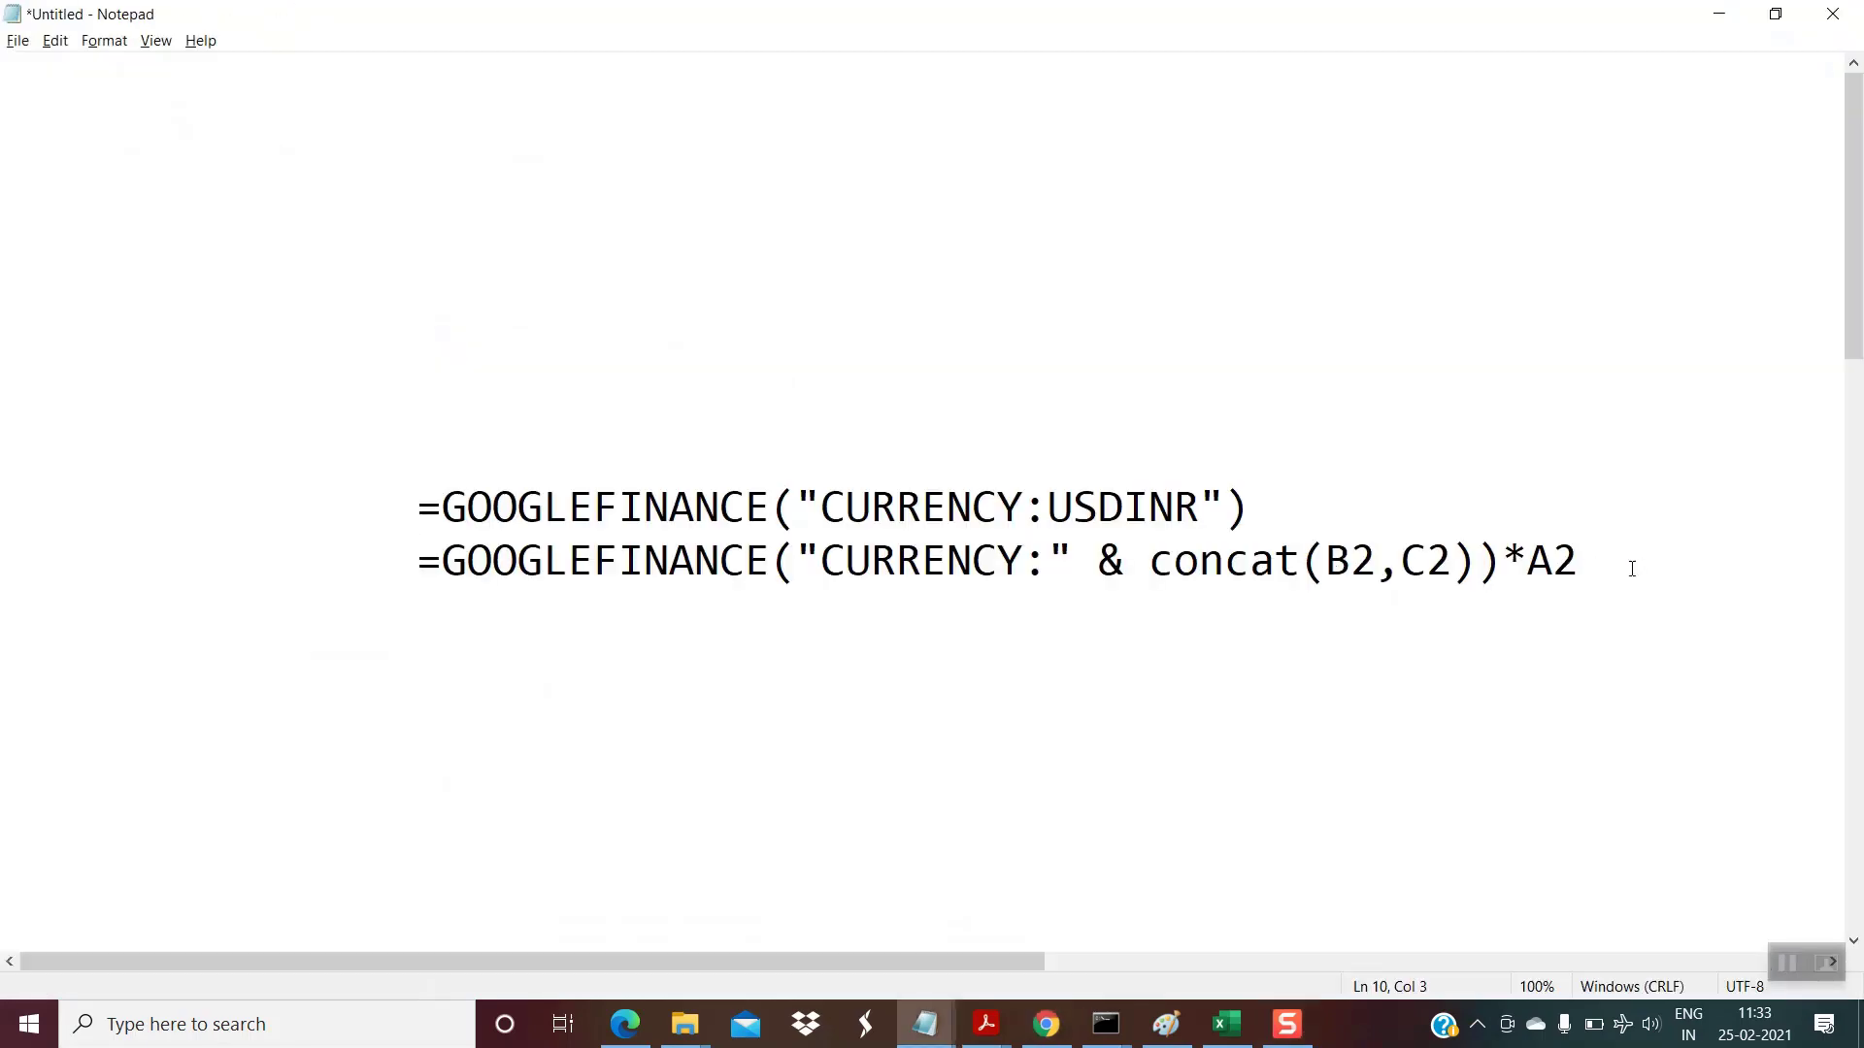
# Step: Select the A2 reference at the end of the second formula in Notepad
pyautogui.click(1624, 558)
pyautogui.hotkey('shift', 'Left')
pyautogui.hotkey('shift', 'Left')
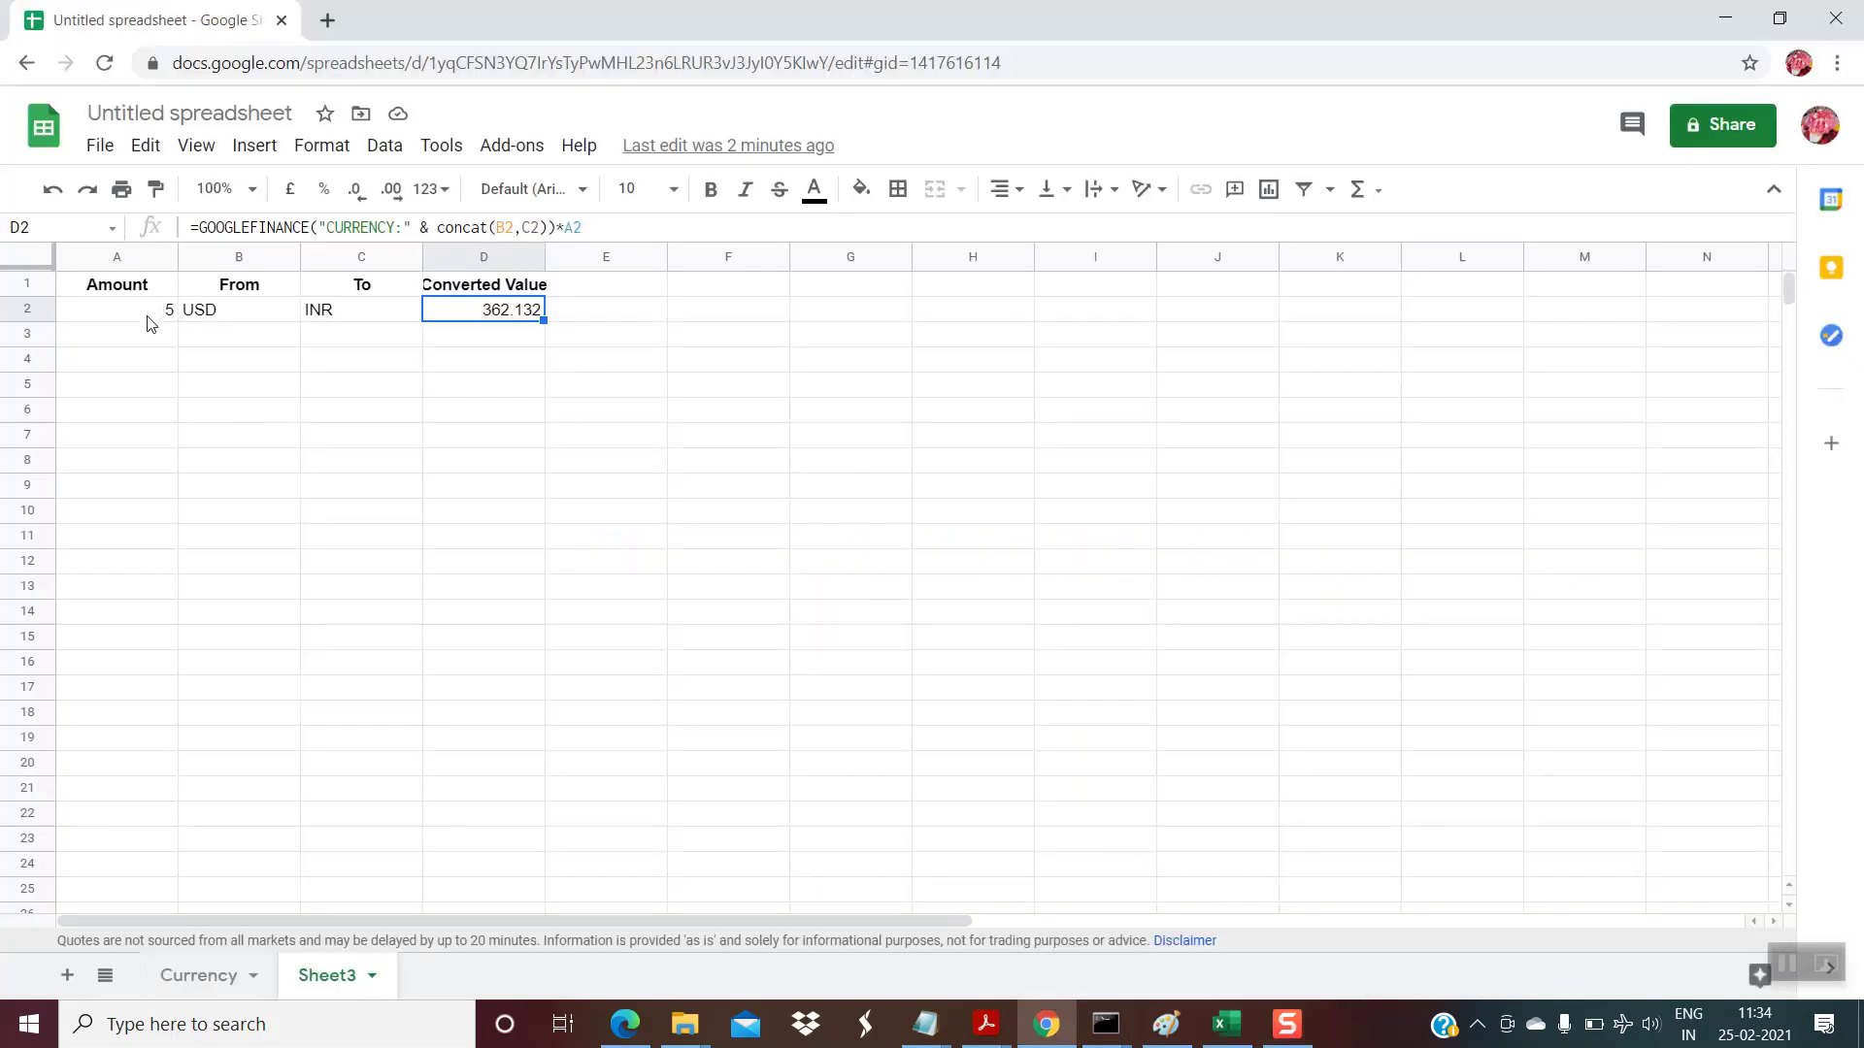
# Step: Copy the 20 GBP→USD and 25 GBP→INR rows from Currency into Sheet3 at A3:C4
pyautogui.click(151, 313)
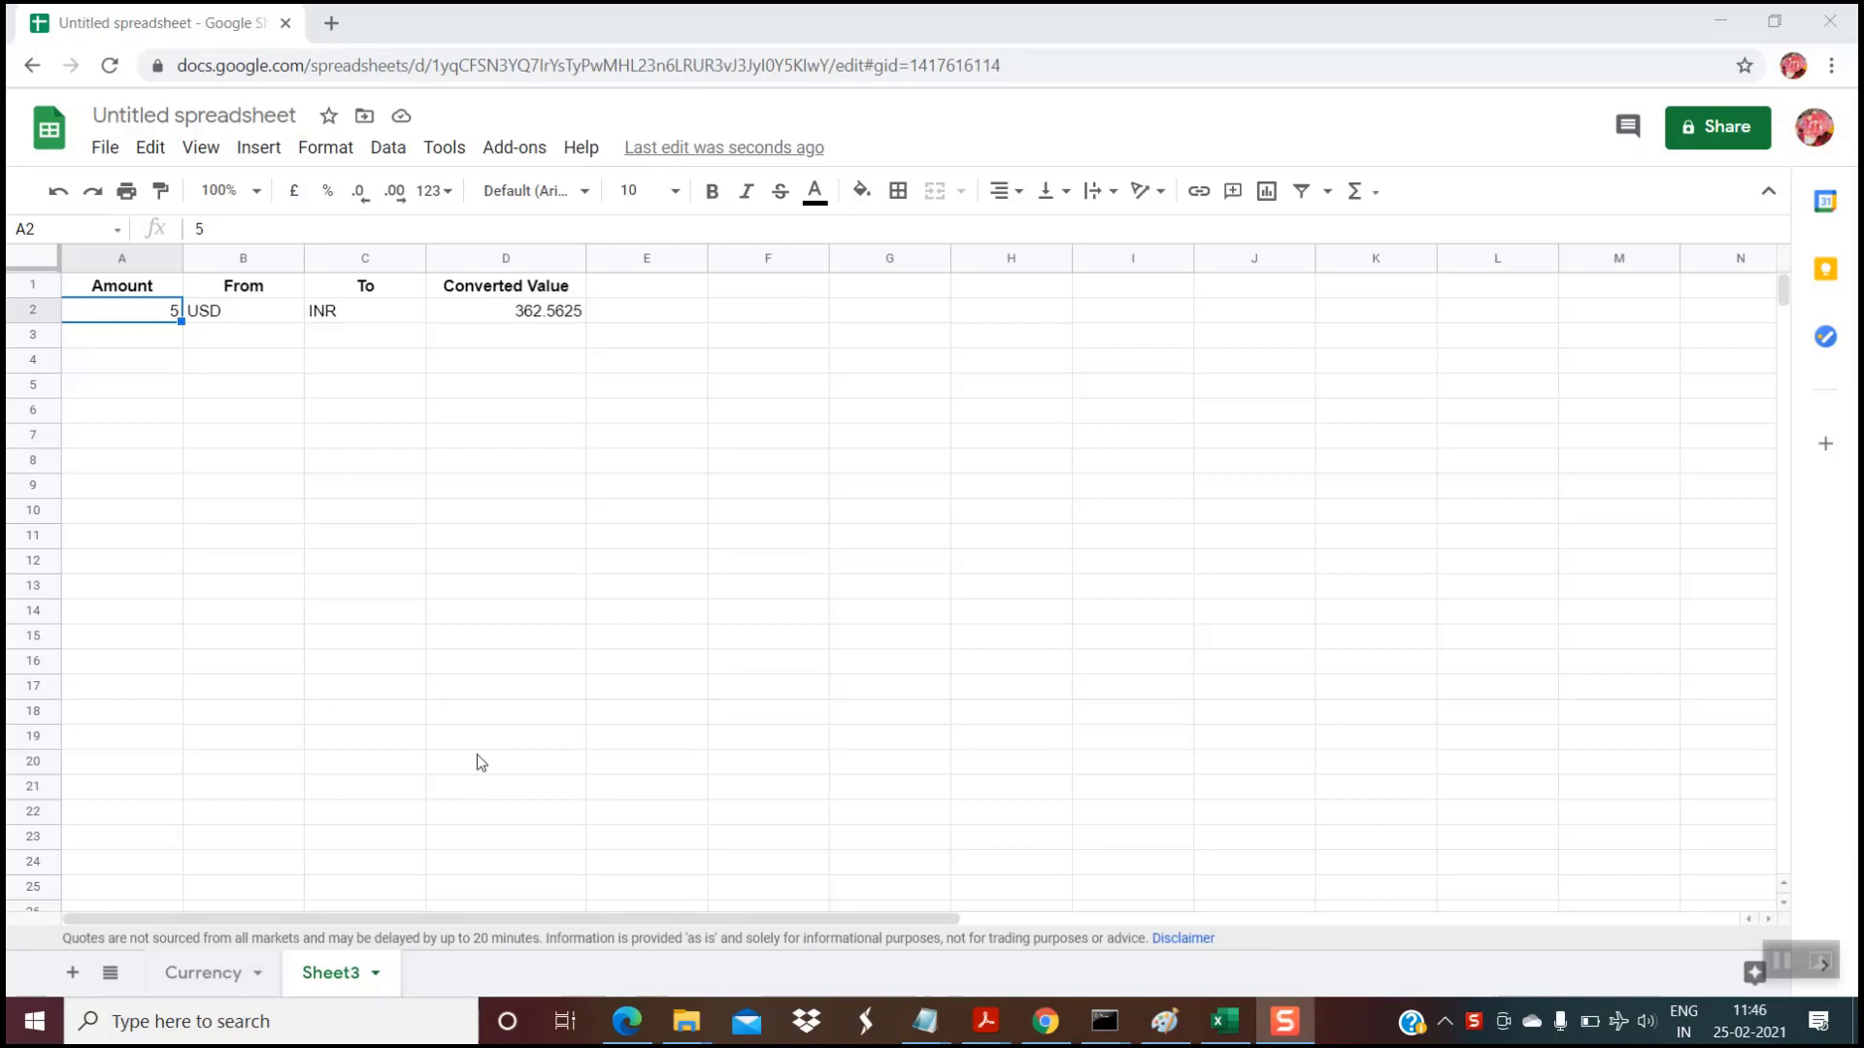
pyautogui.doubleClick(198, 972)
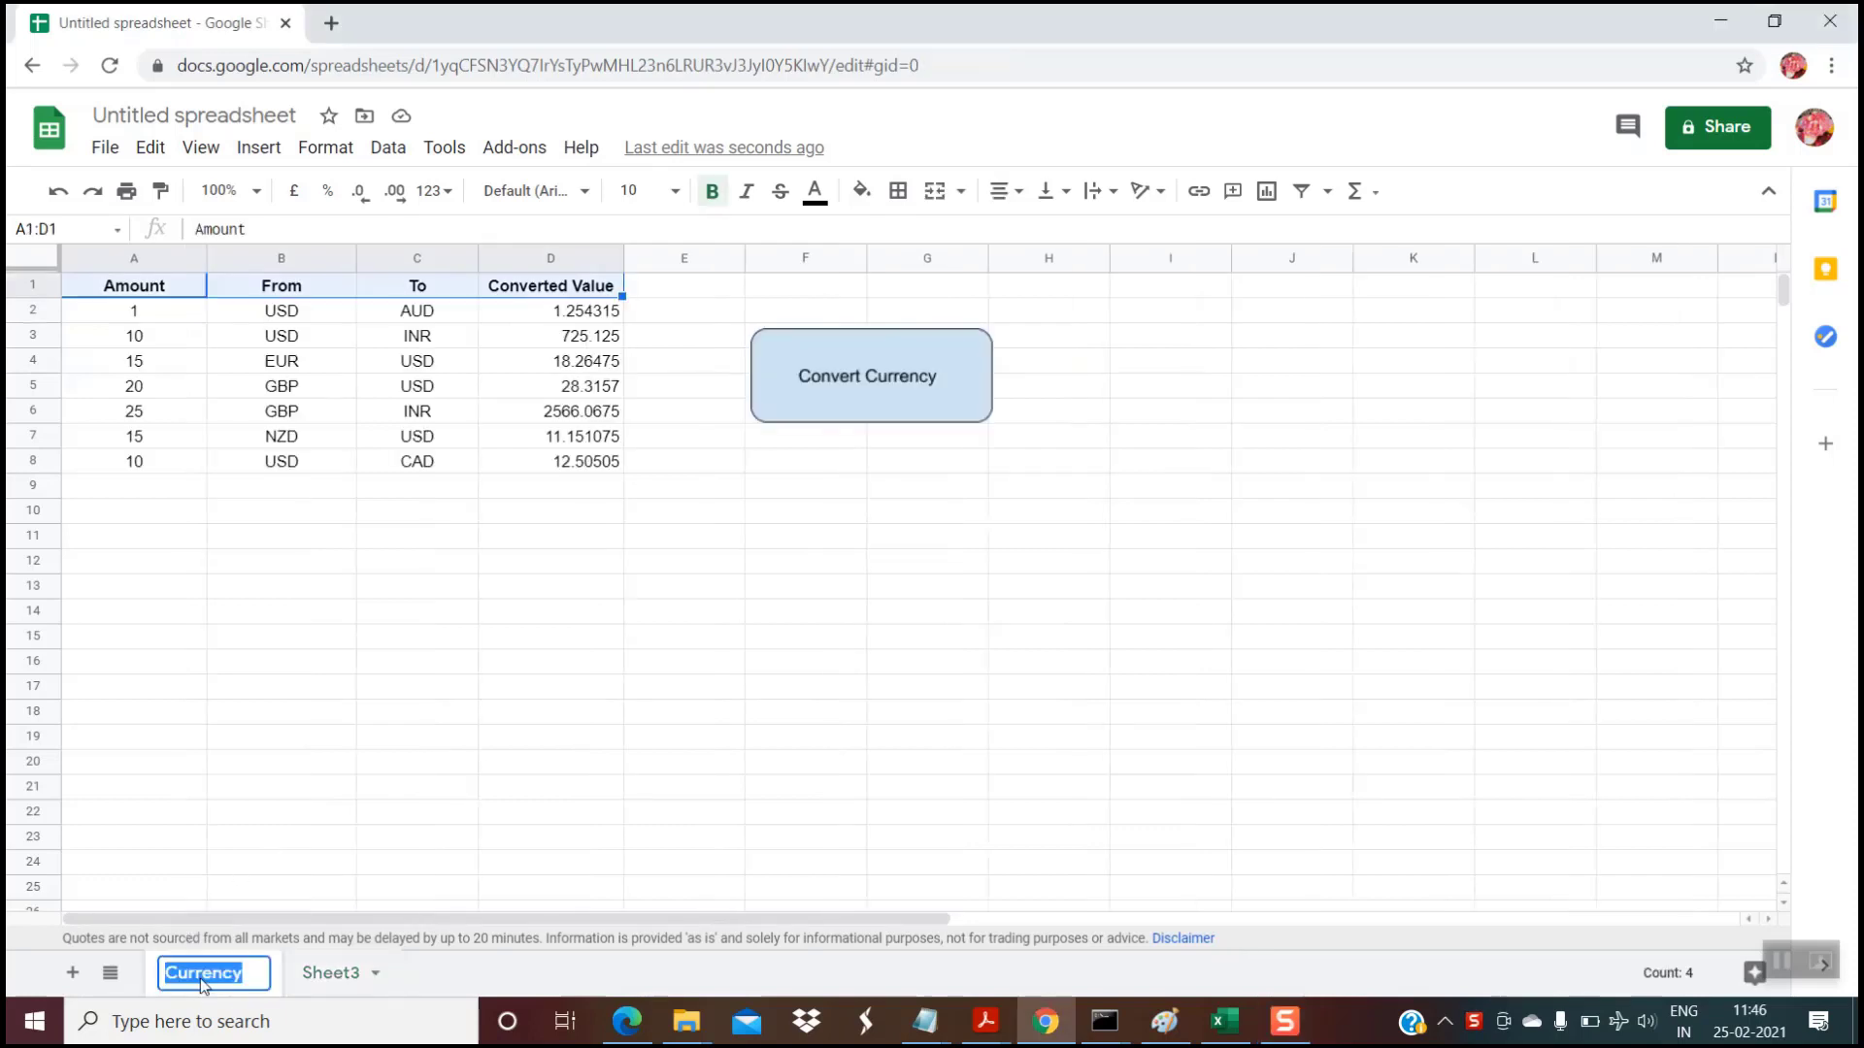
pyautogui.click(139, 393)
pyautogui.hotkey('shift', 'Right')
pyautogui.hotkey('shift', 'Right')
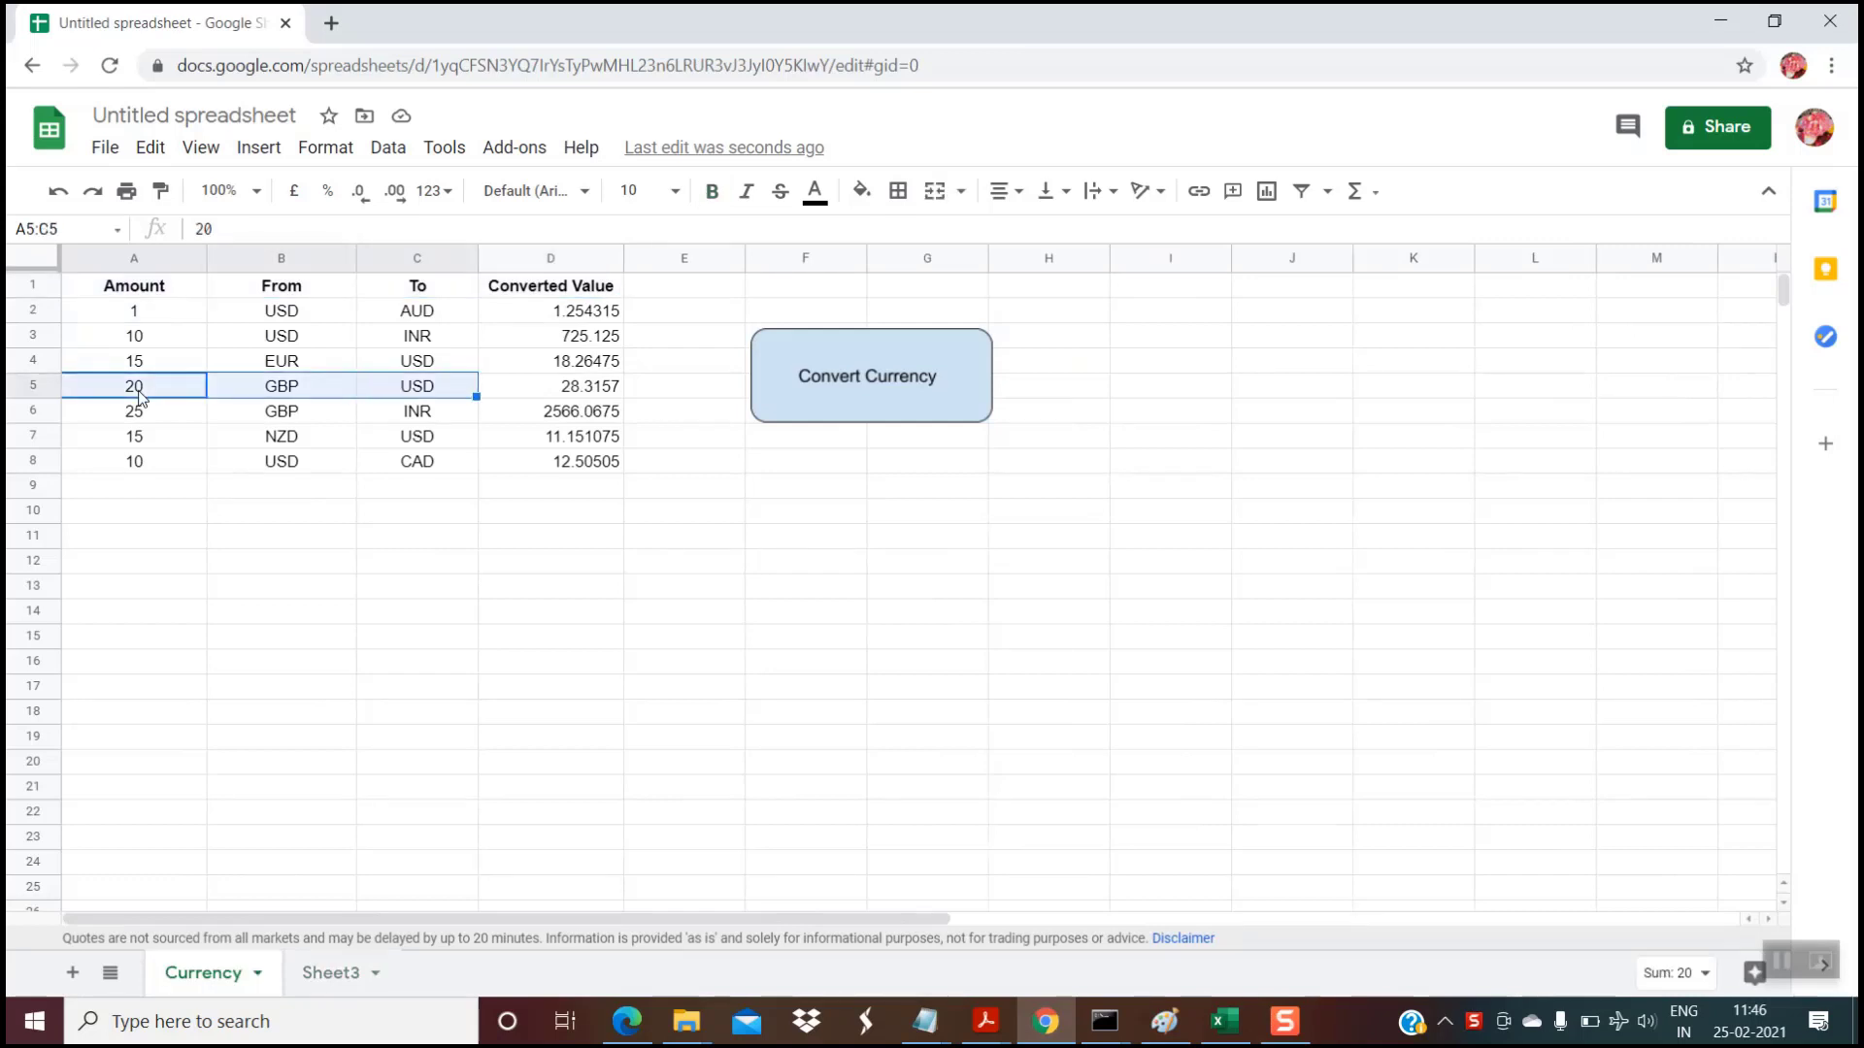
pyautogui.hotkey('shift', 'Down')
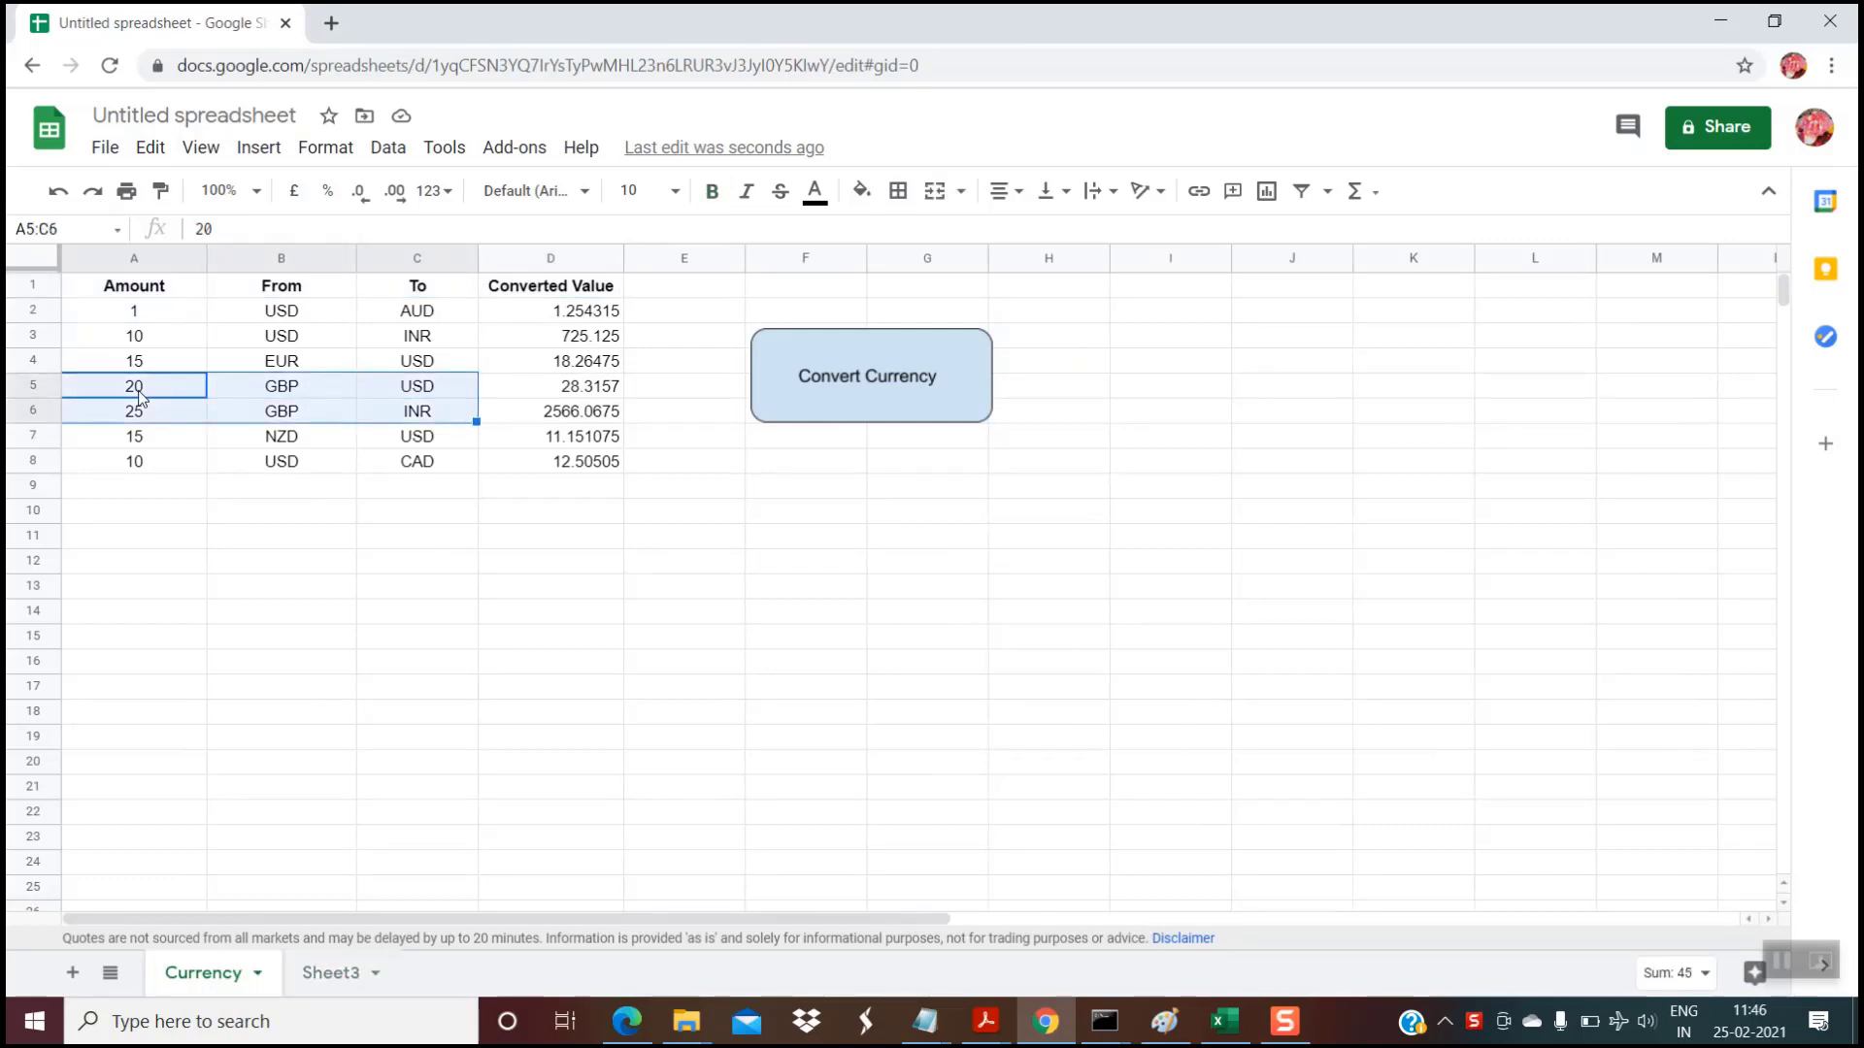
pyautogui.hotkey('ctrl', 'c')
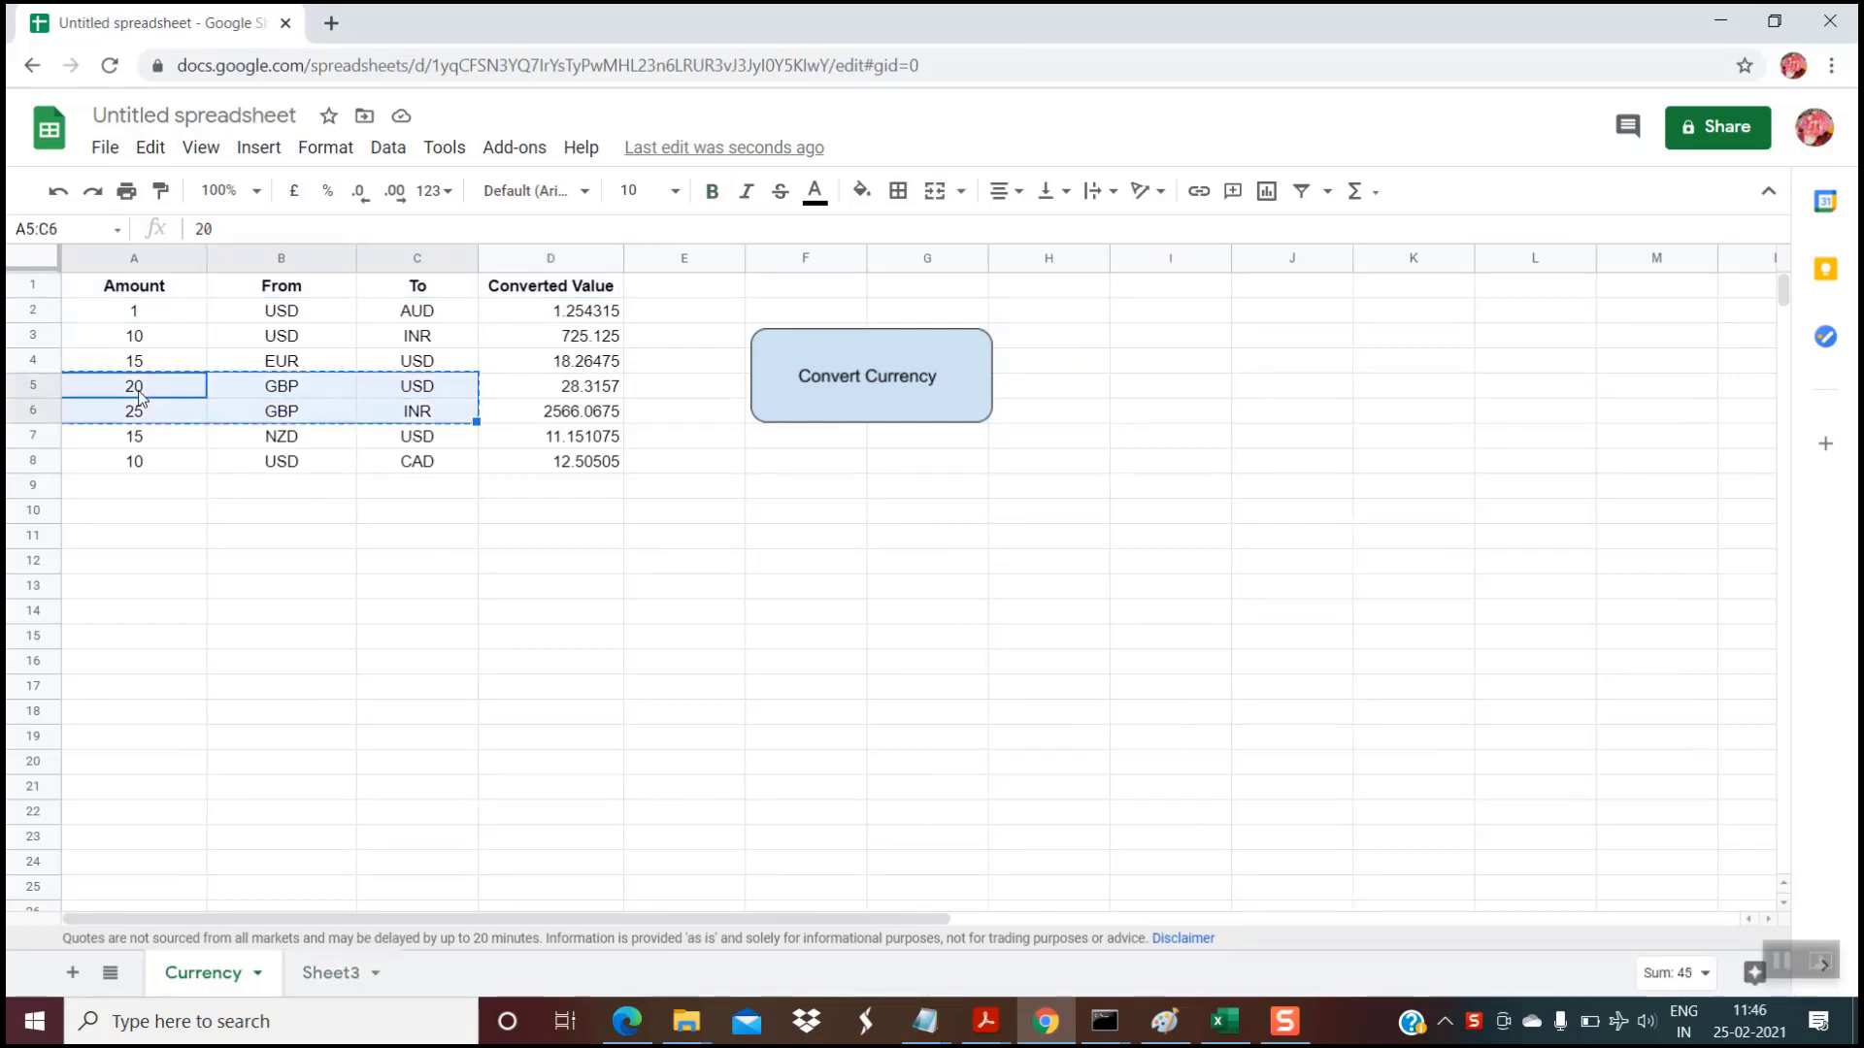
pyautogui.click(315, 975)
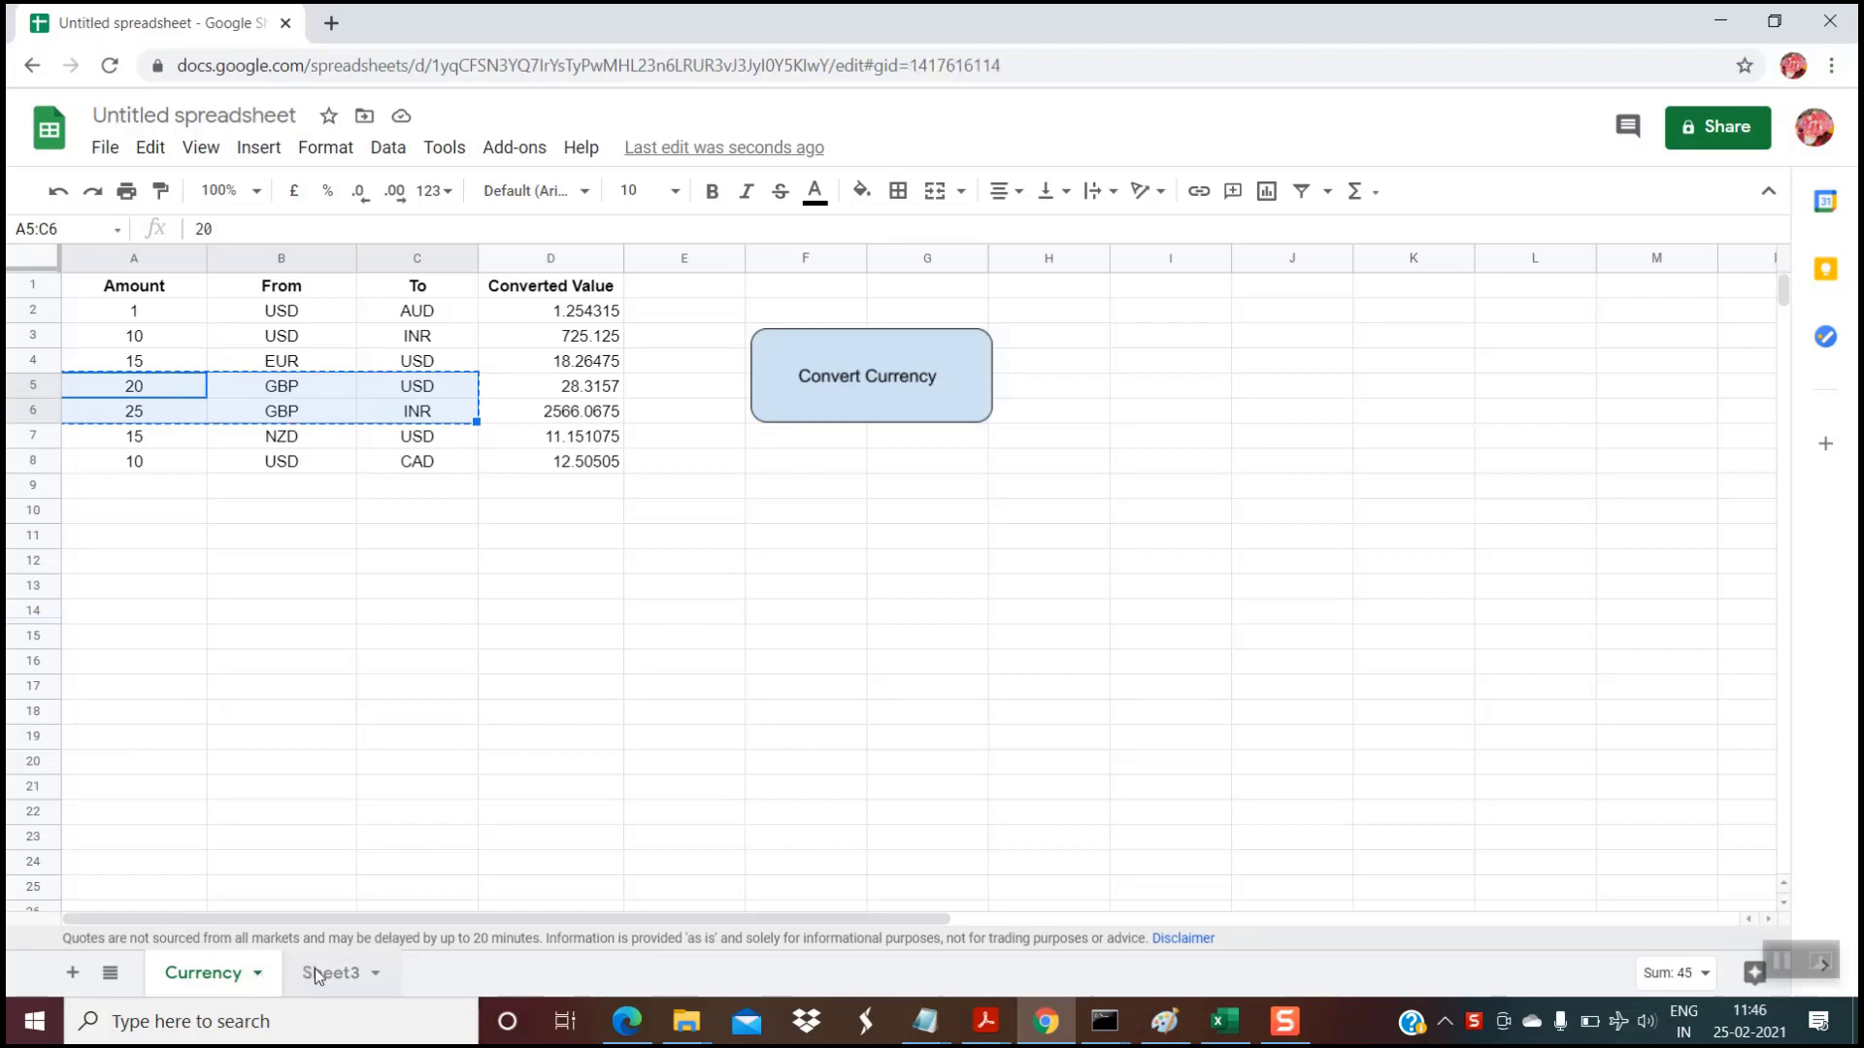
pyautogui.click(136, 340)
pyautogui.hotkey('ctrl', 'v')
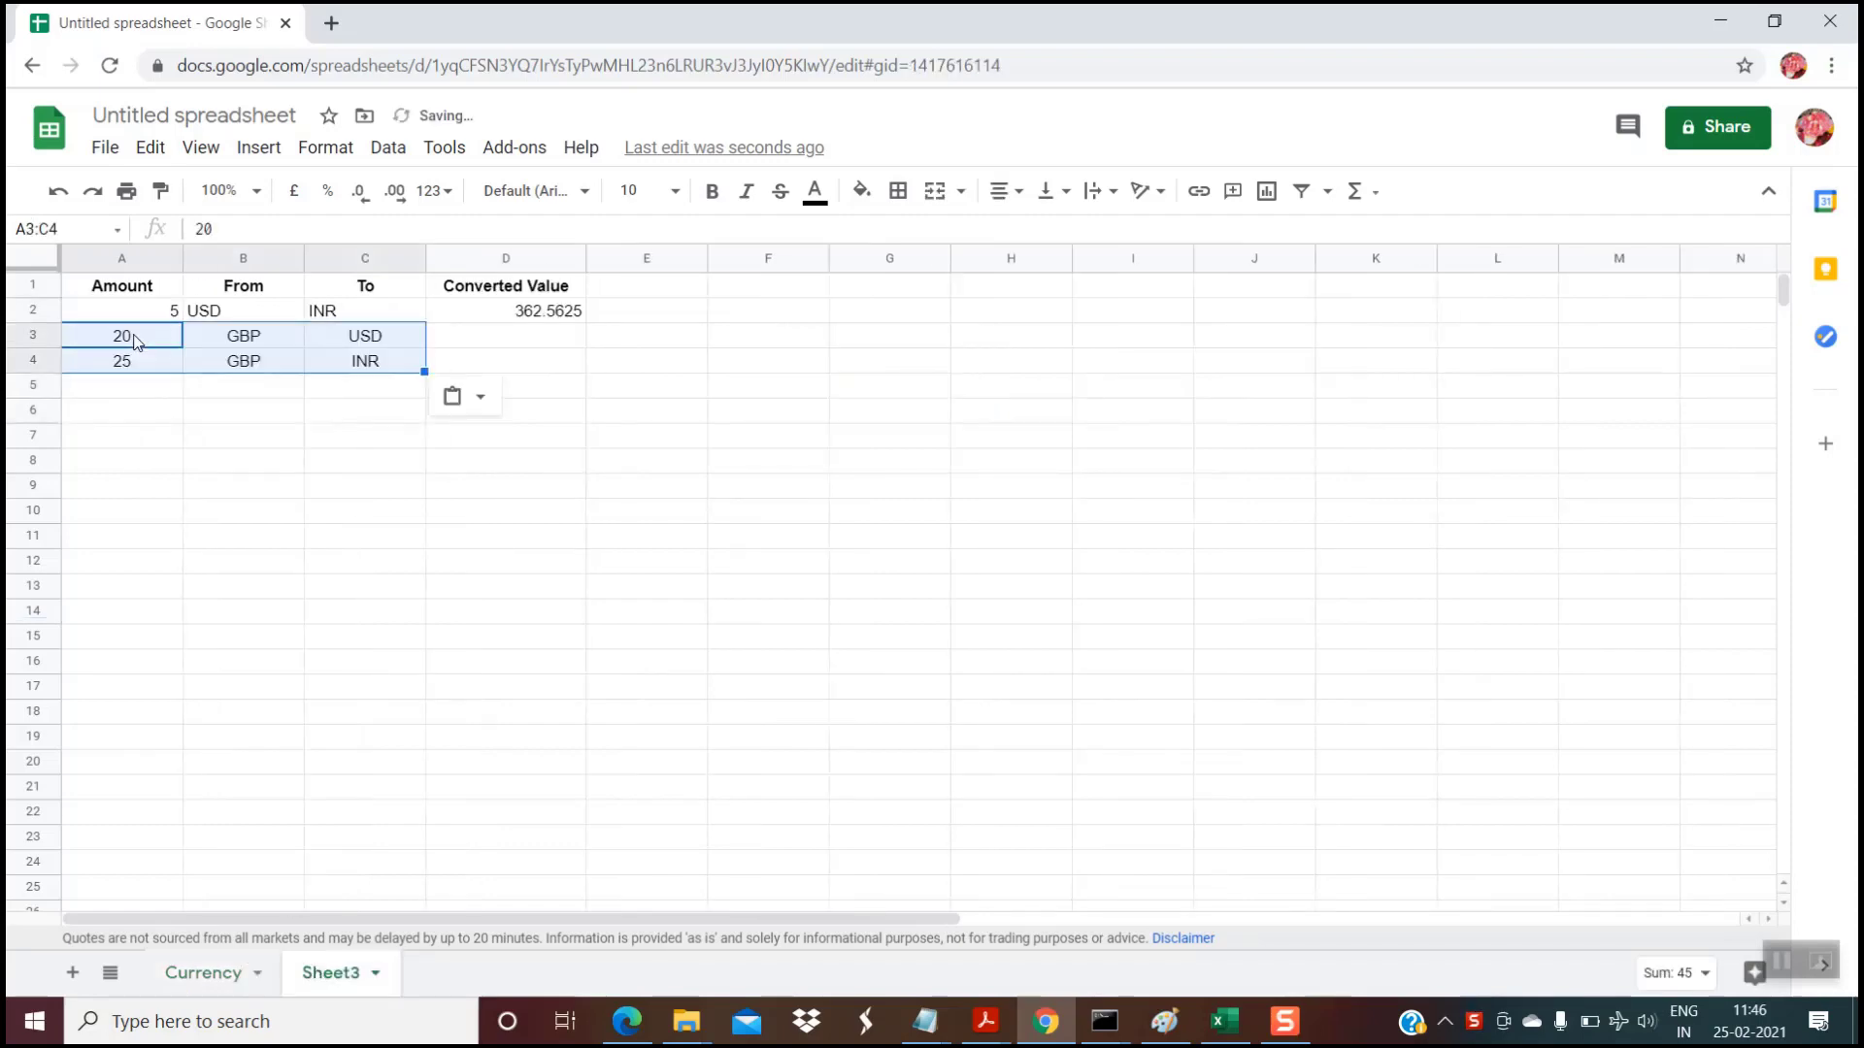
pyautogui.click(296, 456)
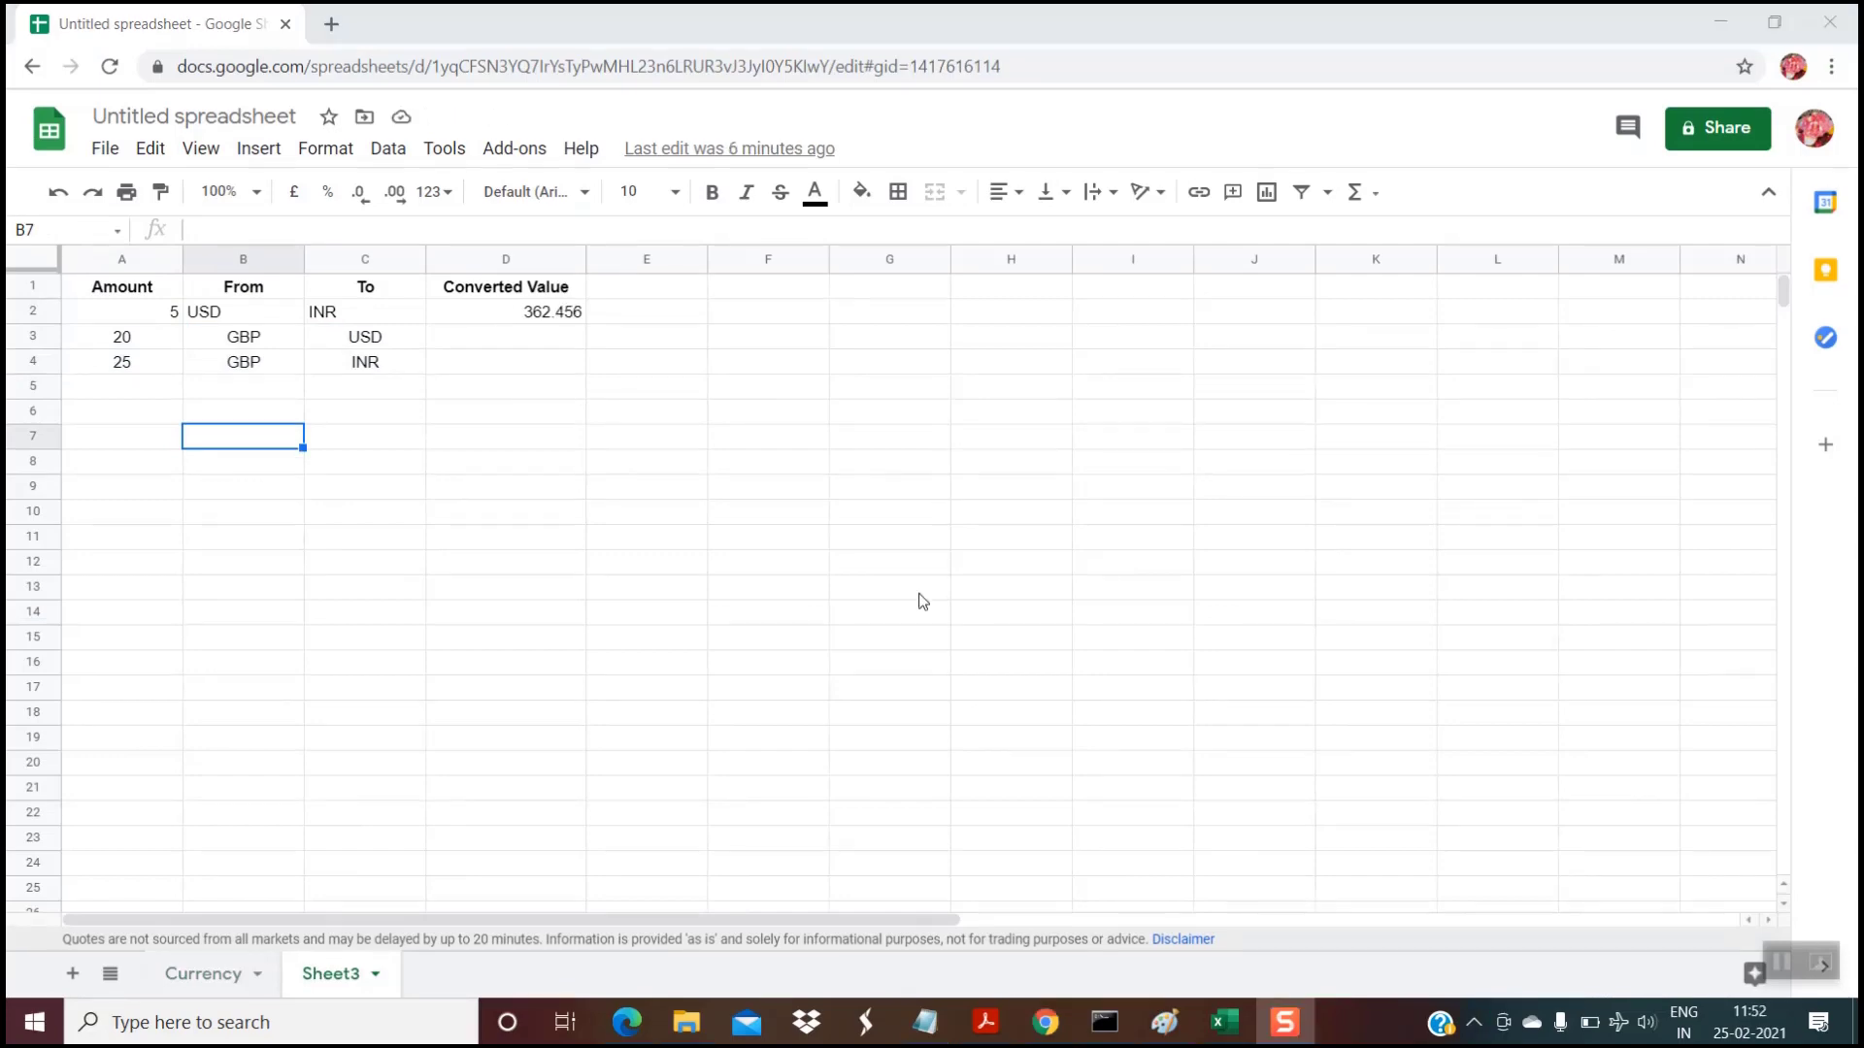
# Step: Open the Script editor and add a script file named CC
pyautogui.click(444, 150)
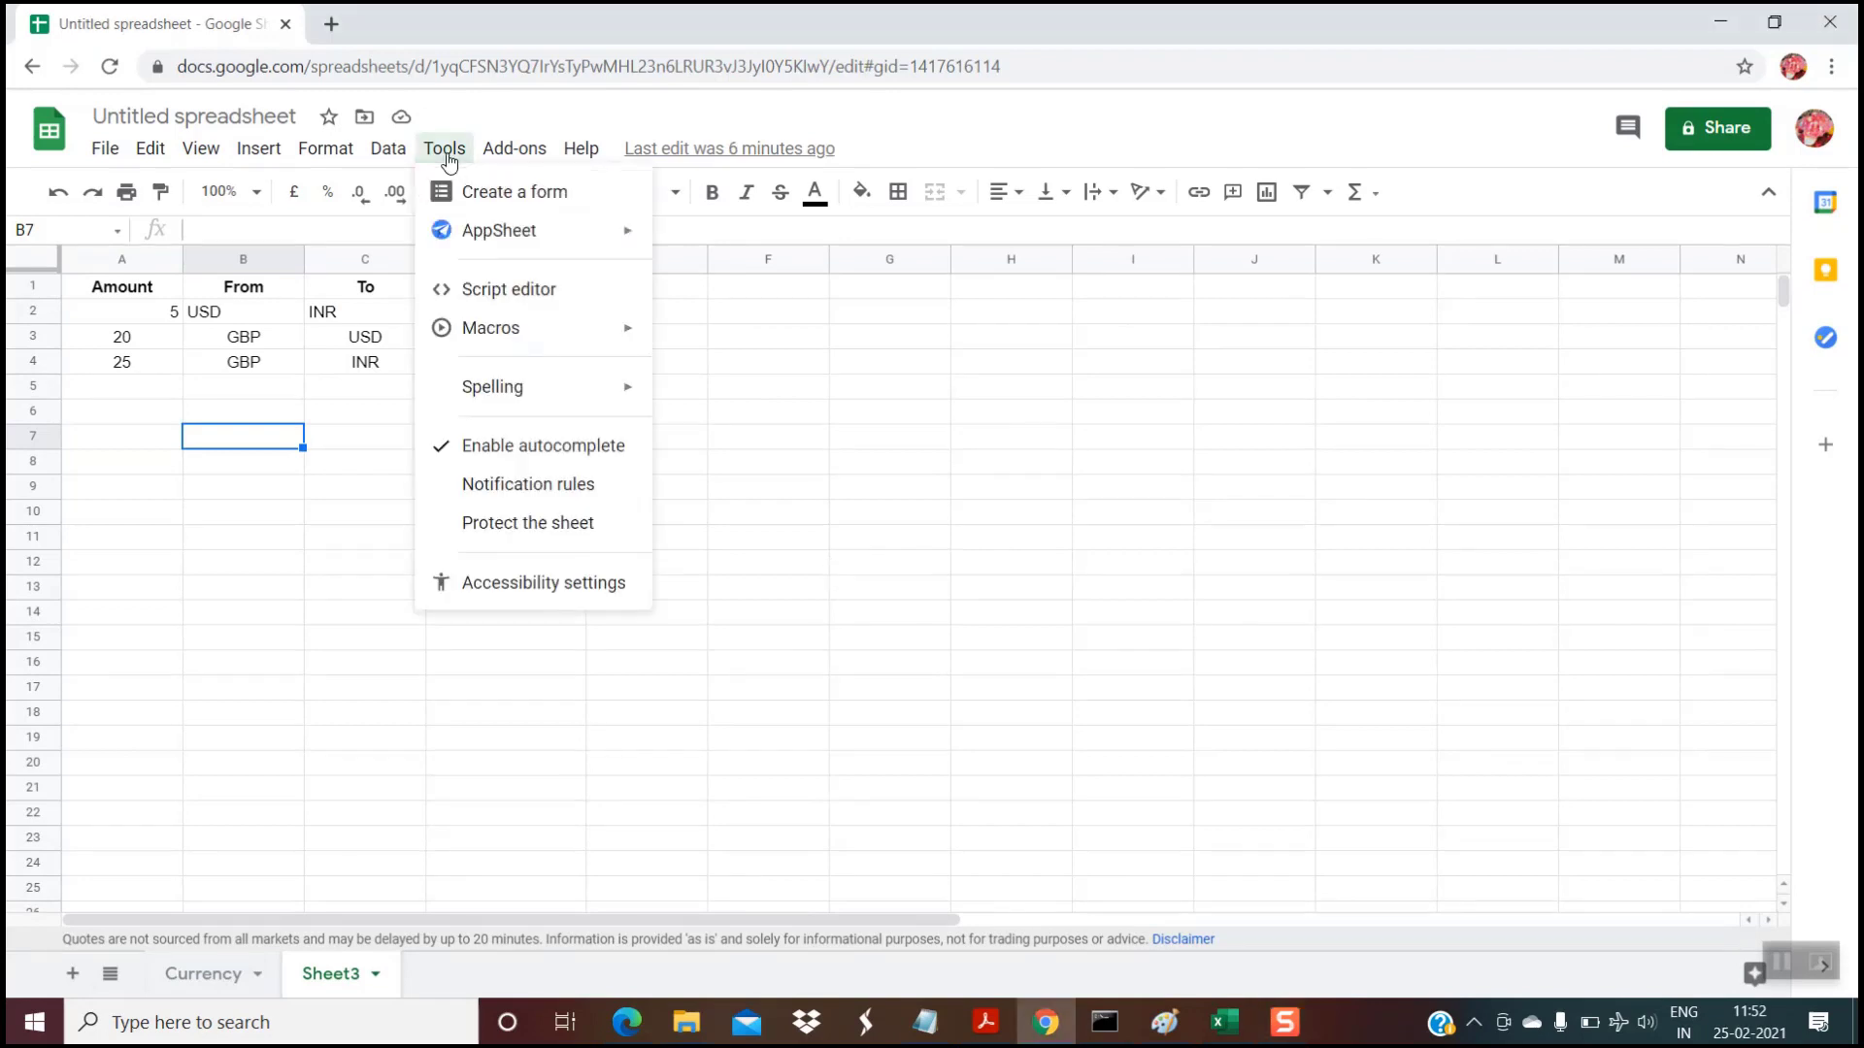
pyautogui.click(504, 289)
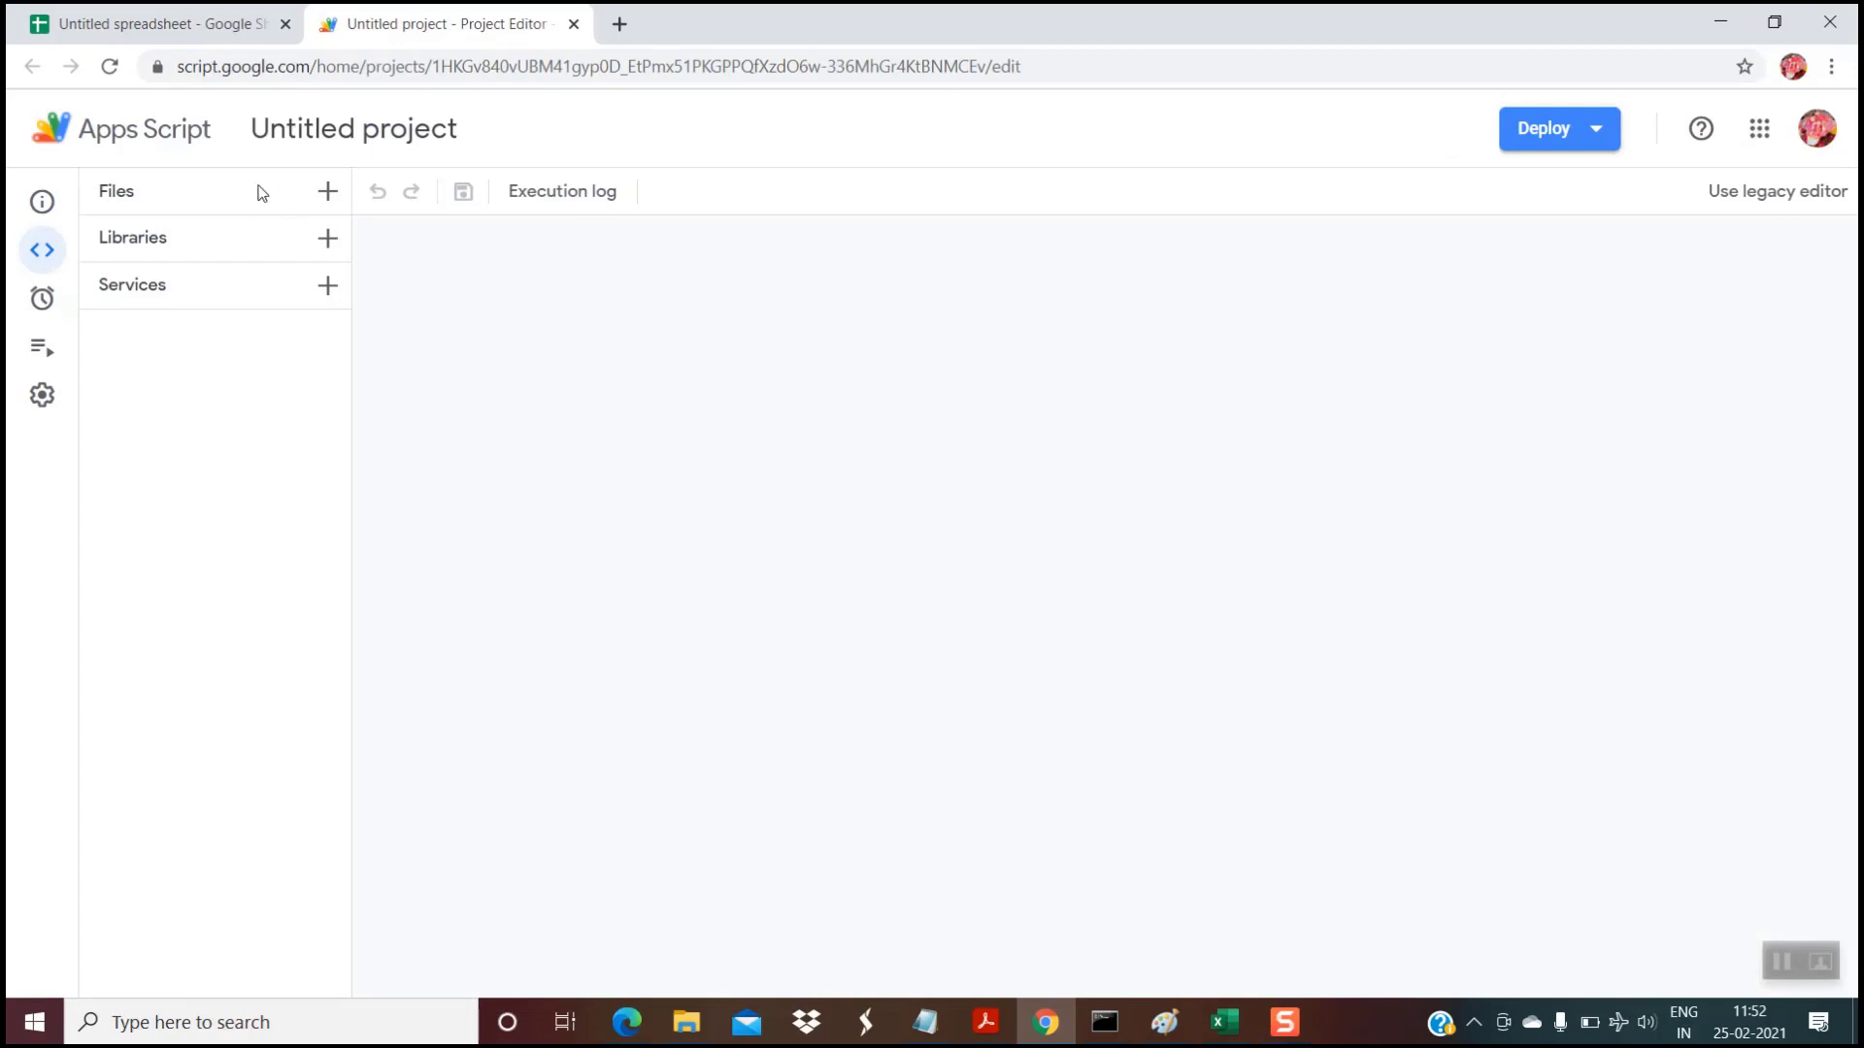
pyautogui.click(328, 194)
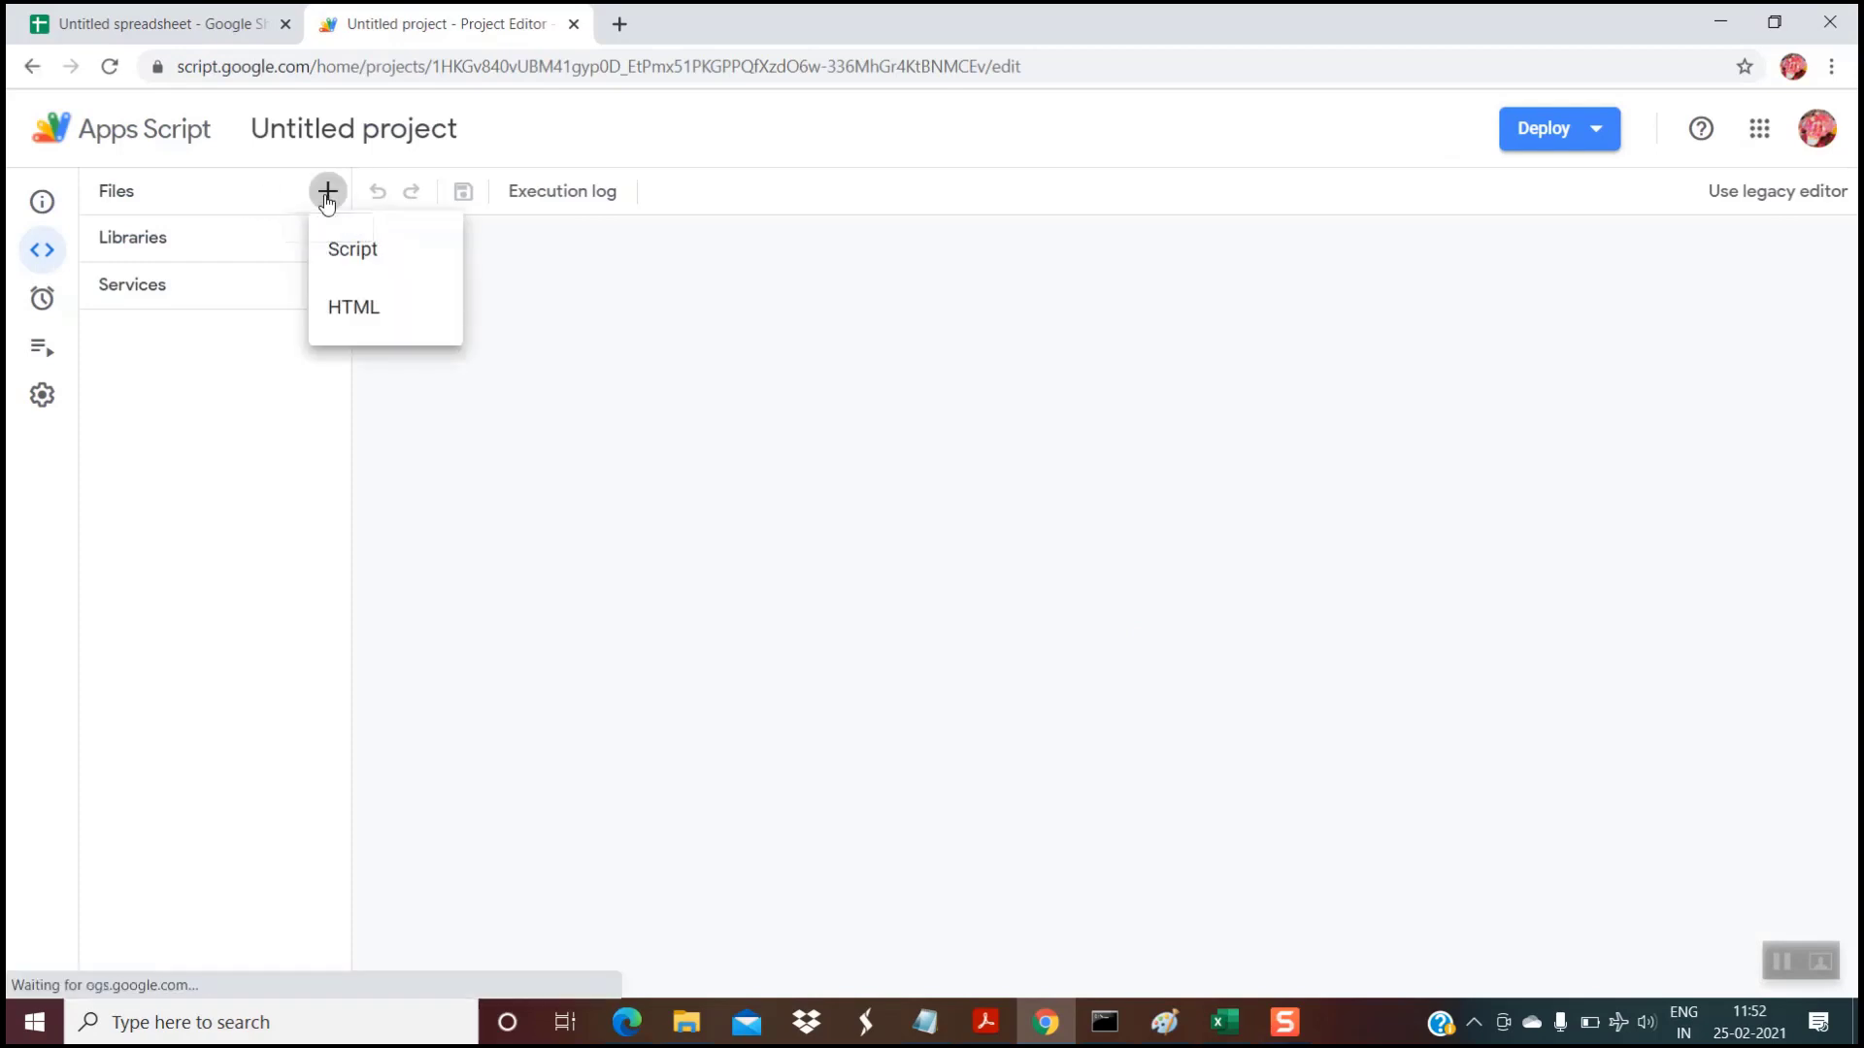
pyautogui.click(350, 255)
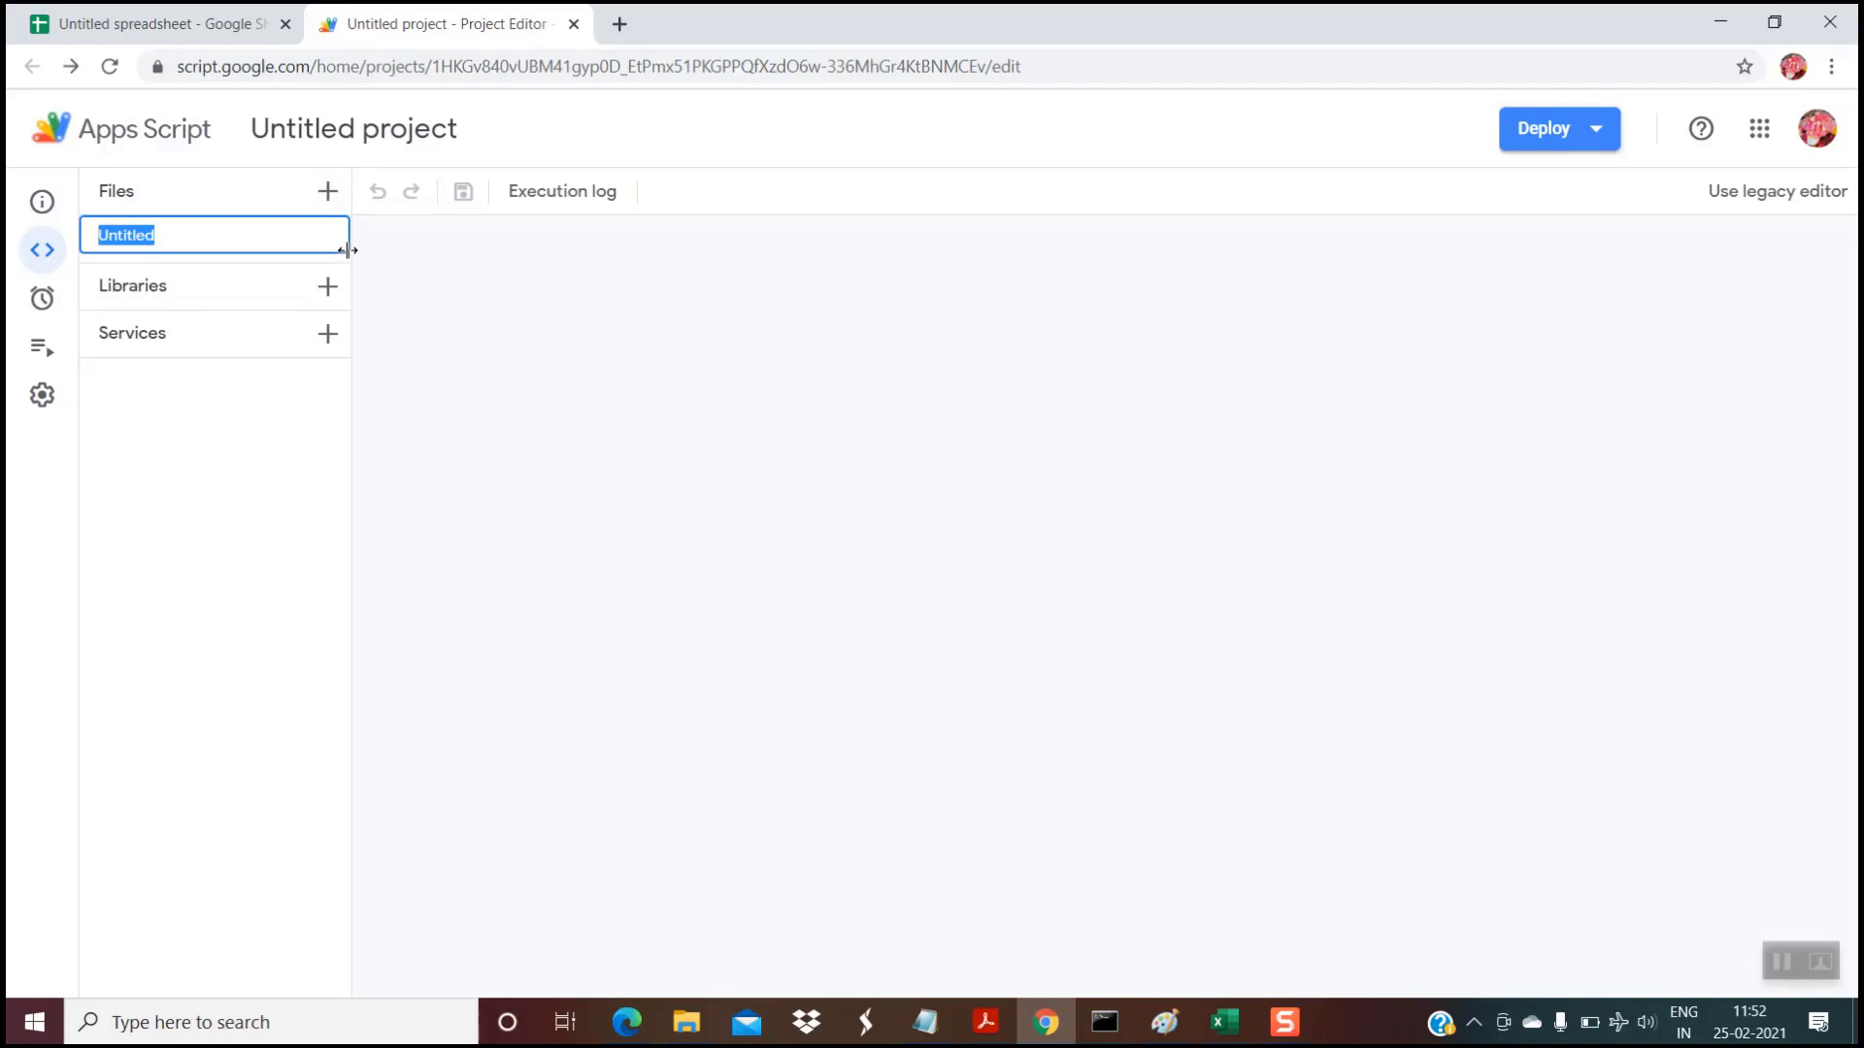
pyautogui.write('cc')
pyautogui.press('Return')
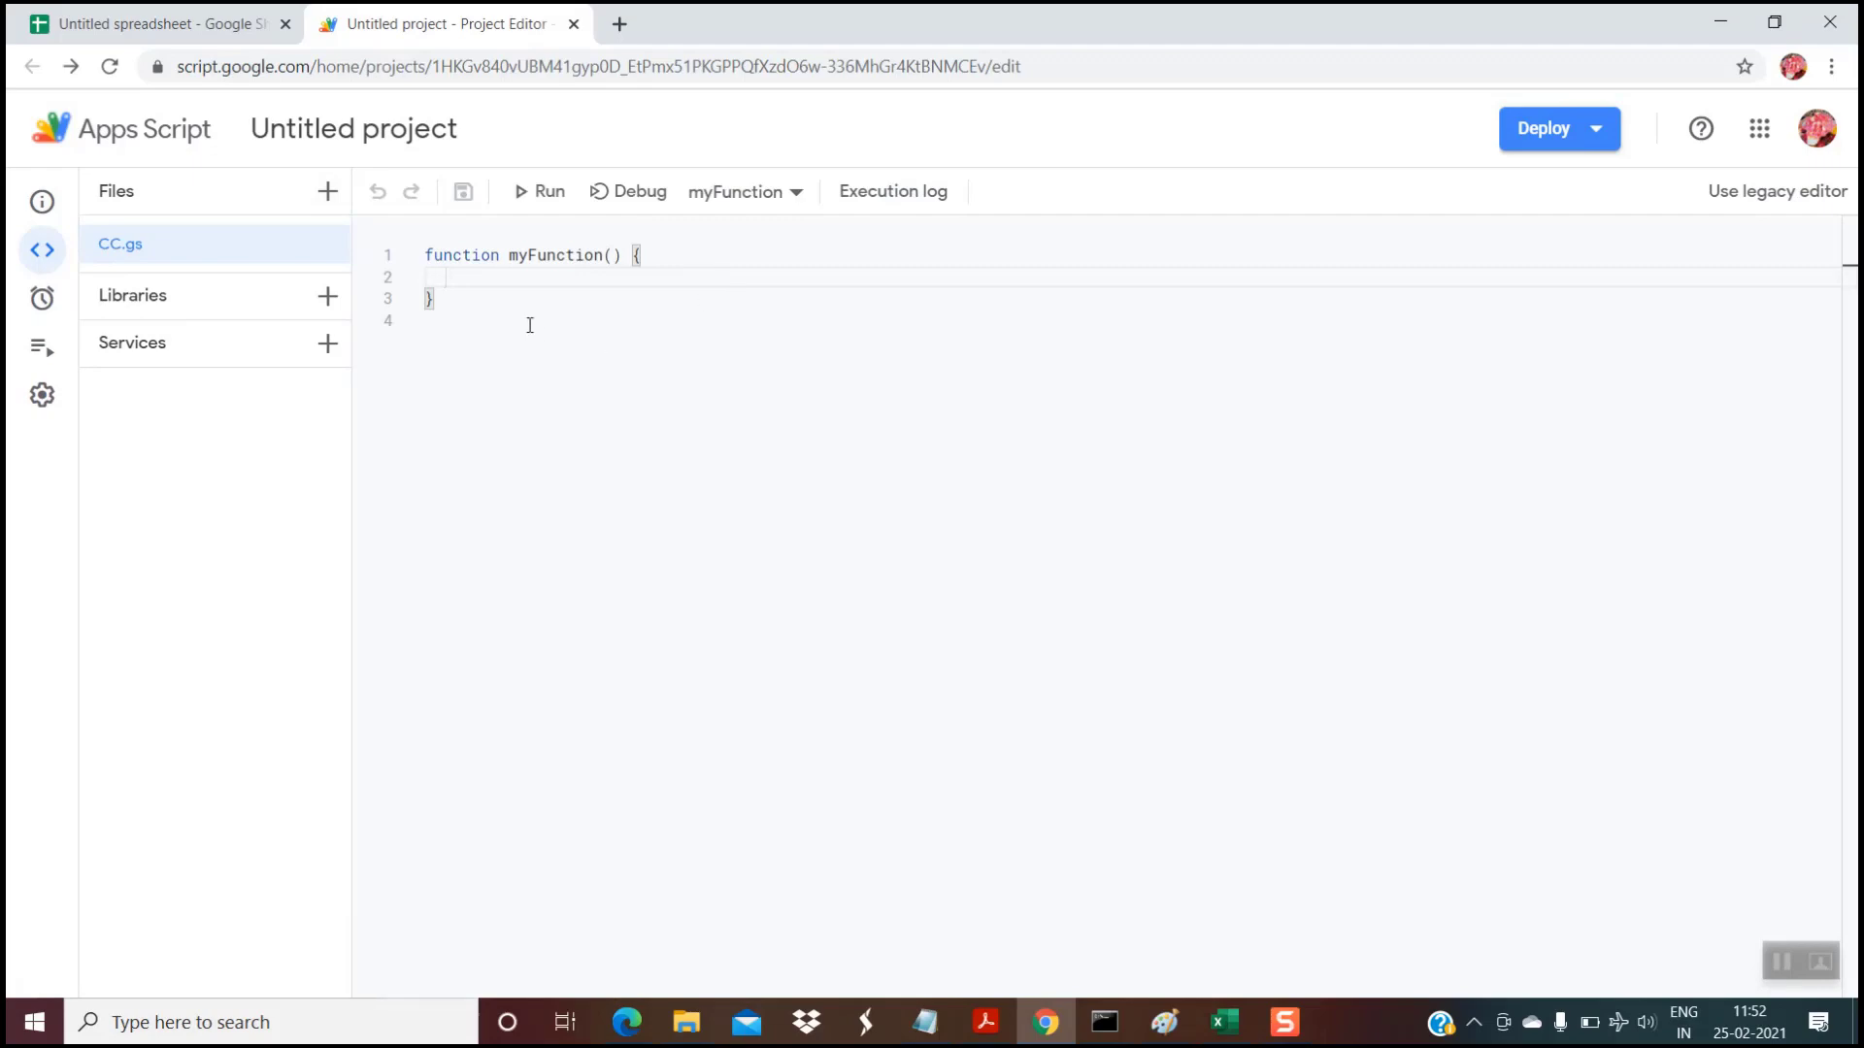
# Step: Rename myFunction to converCurrency and open blank lines in its body
pyautogui.doubleClick(545, 254)
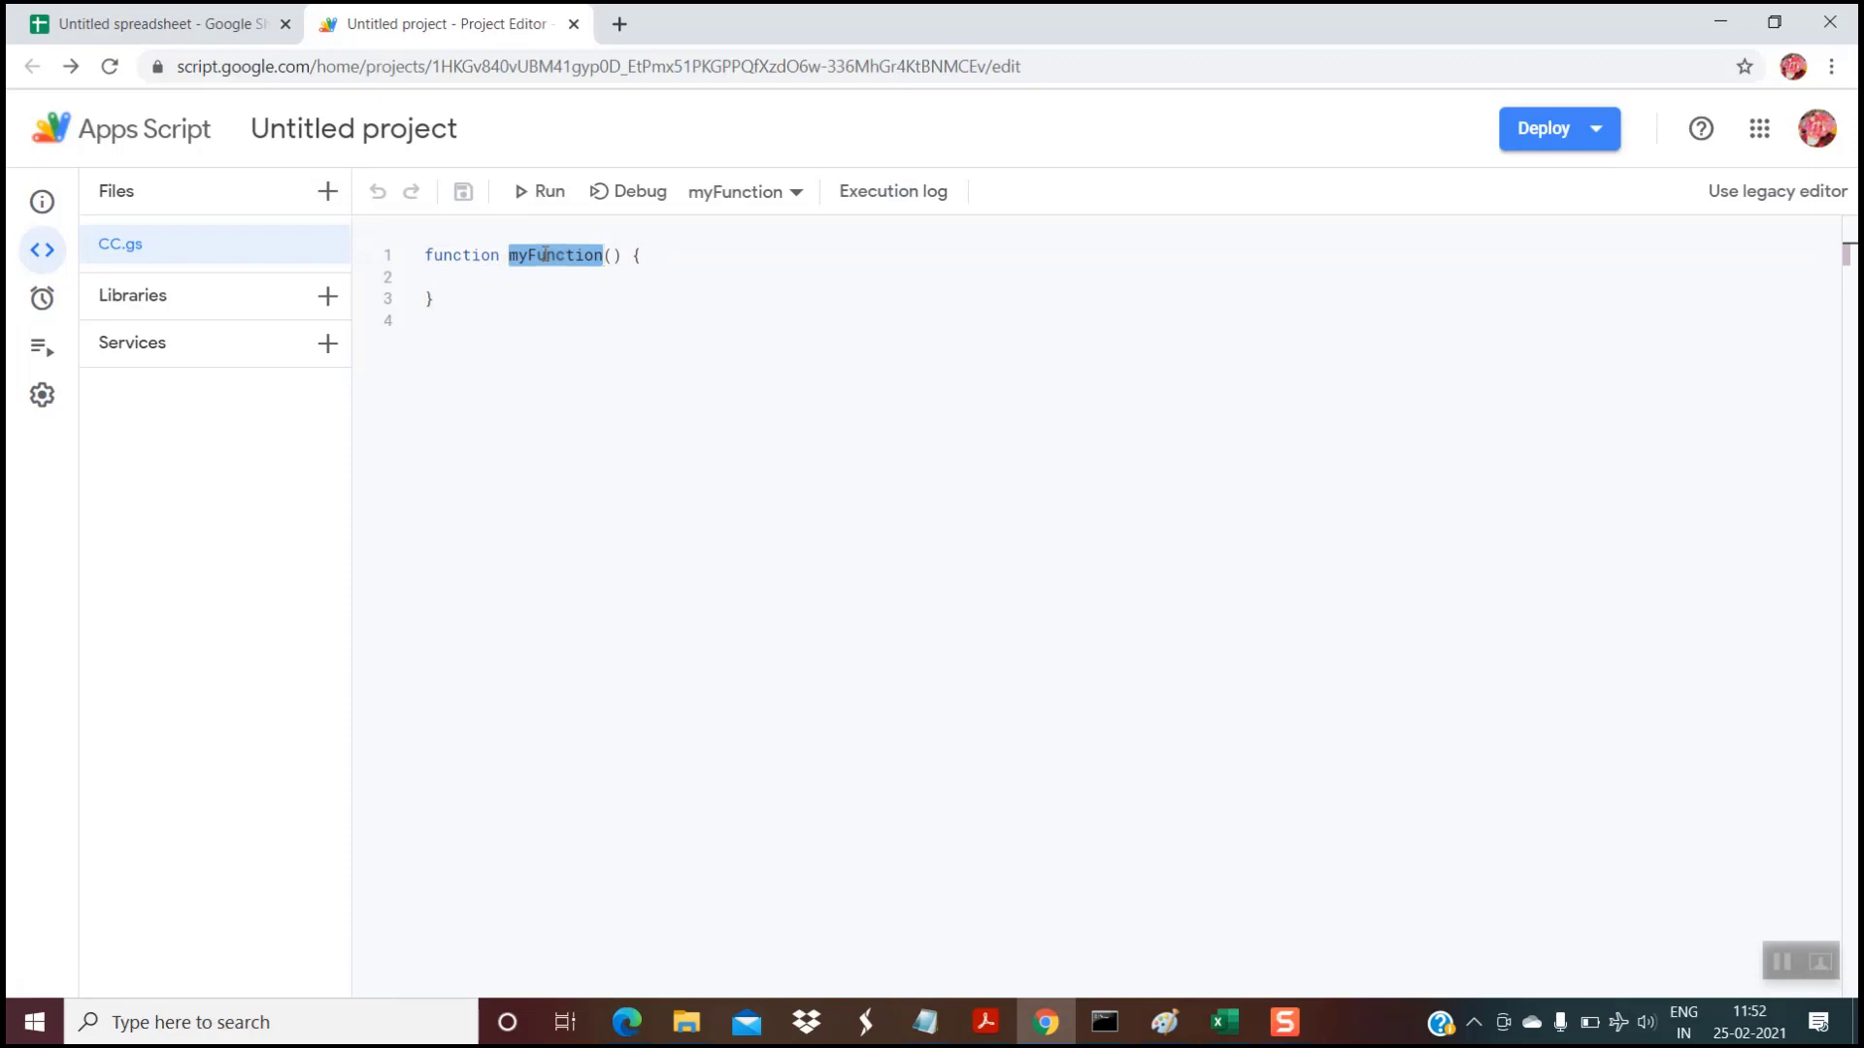
pyautogui.write('con')
pyautogui.write('verCurrency')
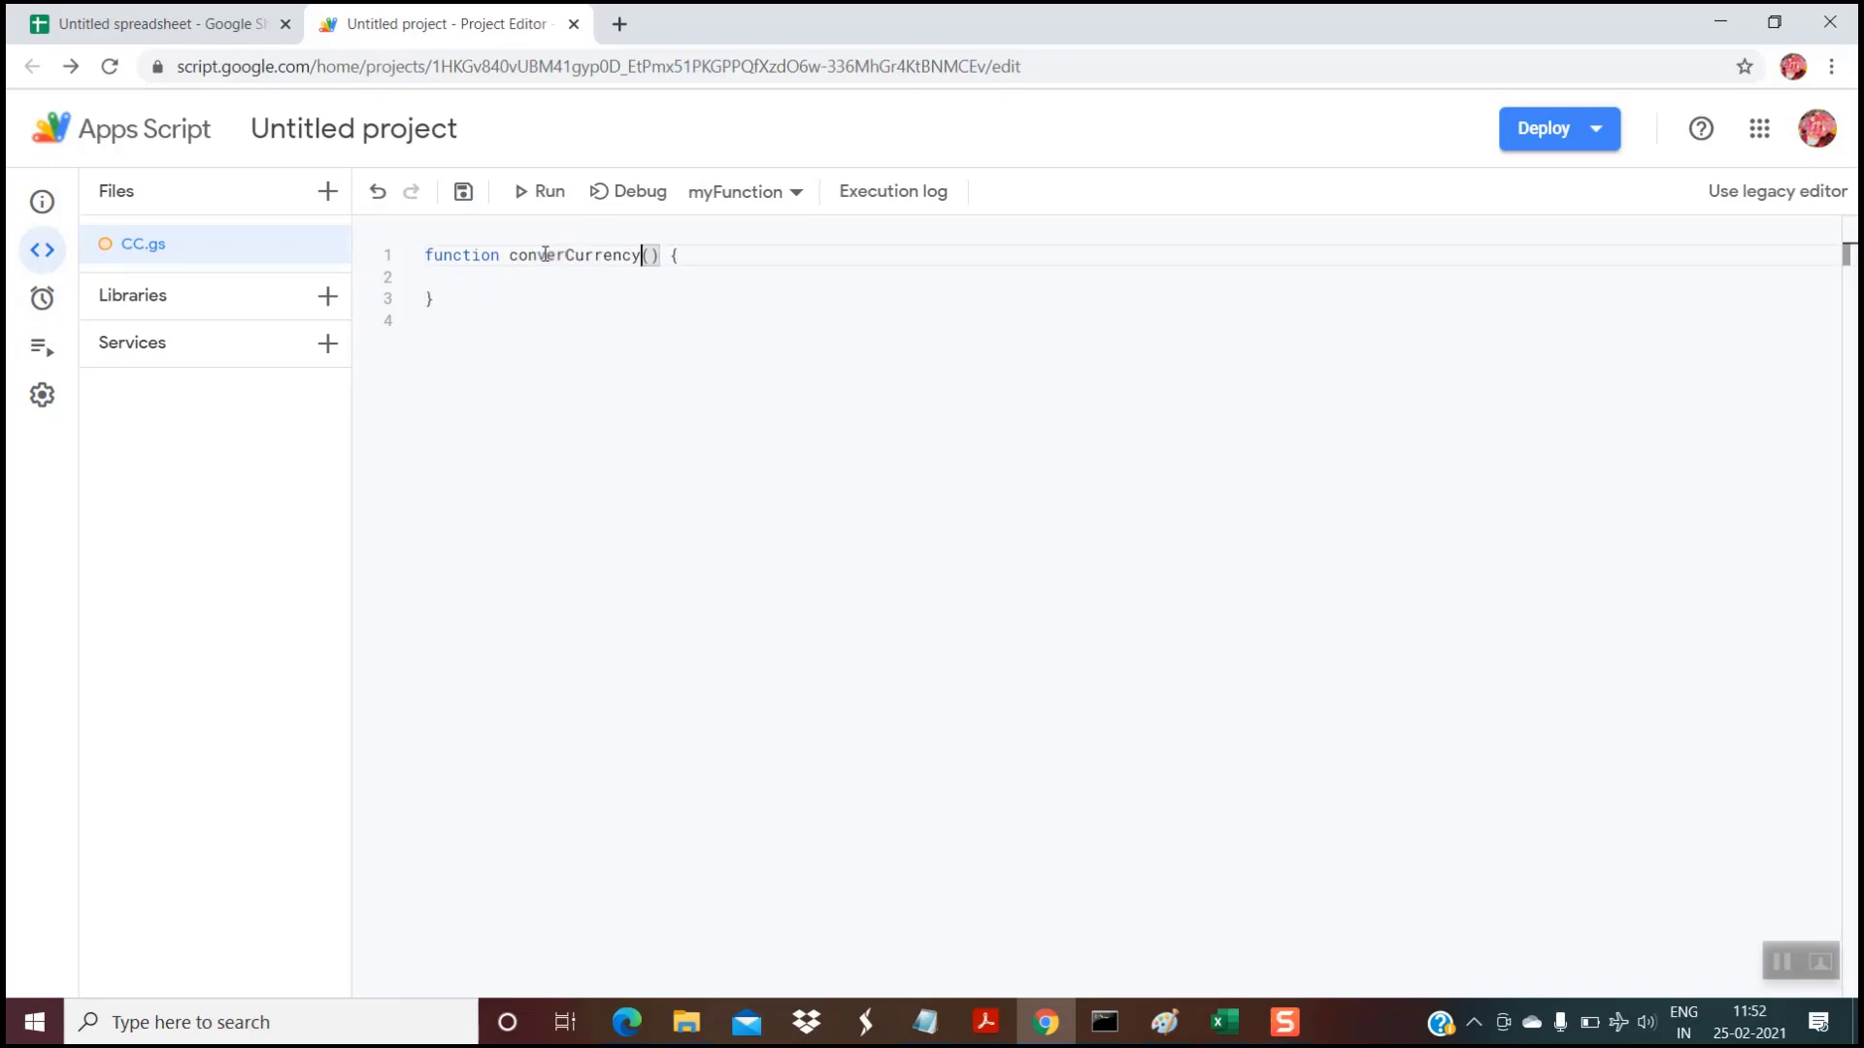
pyautogui.click(710, 262)
pyautogui.press('Return')
pyautogui.press('Return')
# Step: Check D2's GOOGLEFINANCE formula in the spreadsheet, then return to the script project
pyautogui.click(148, 24)
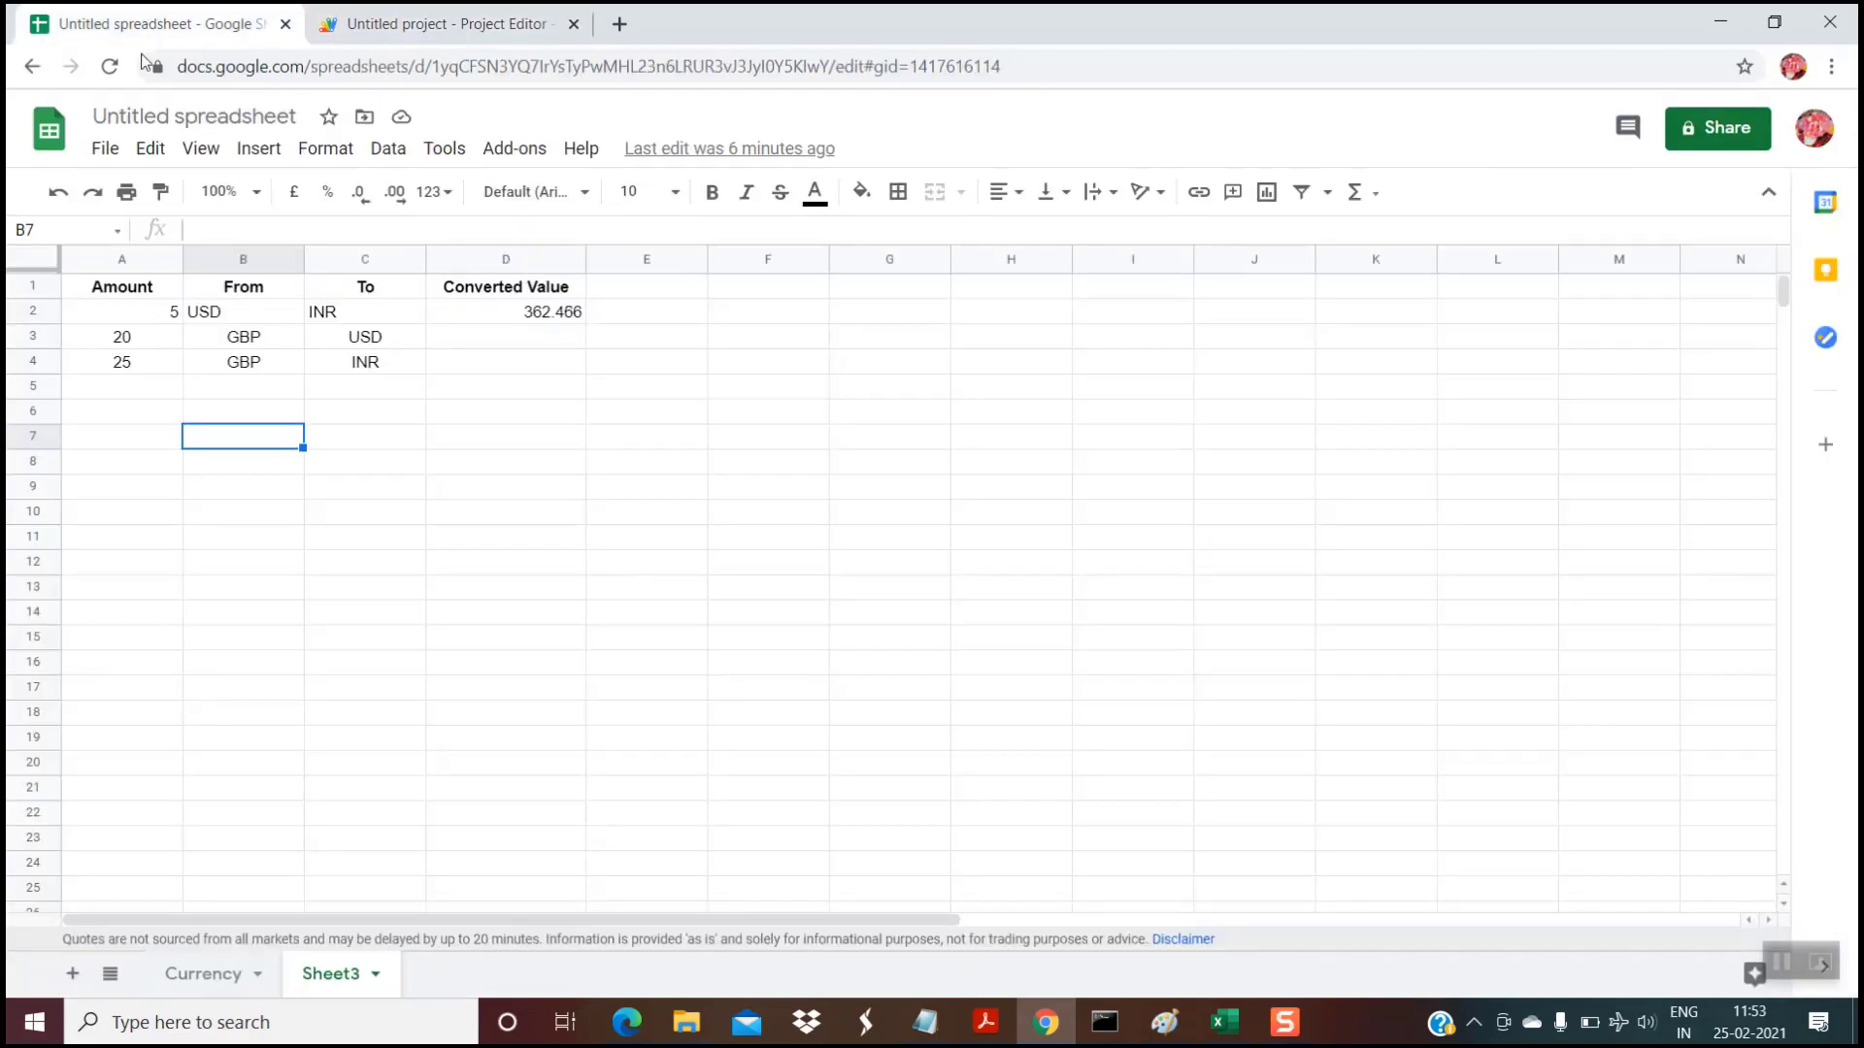
pyautogui.click(509, 315)
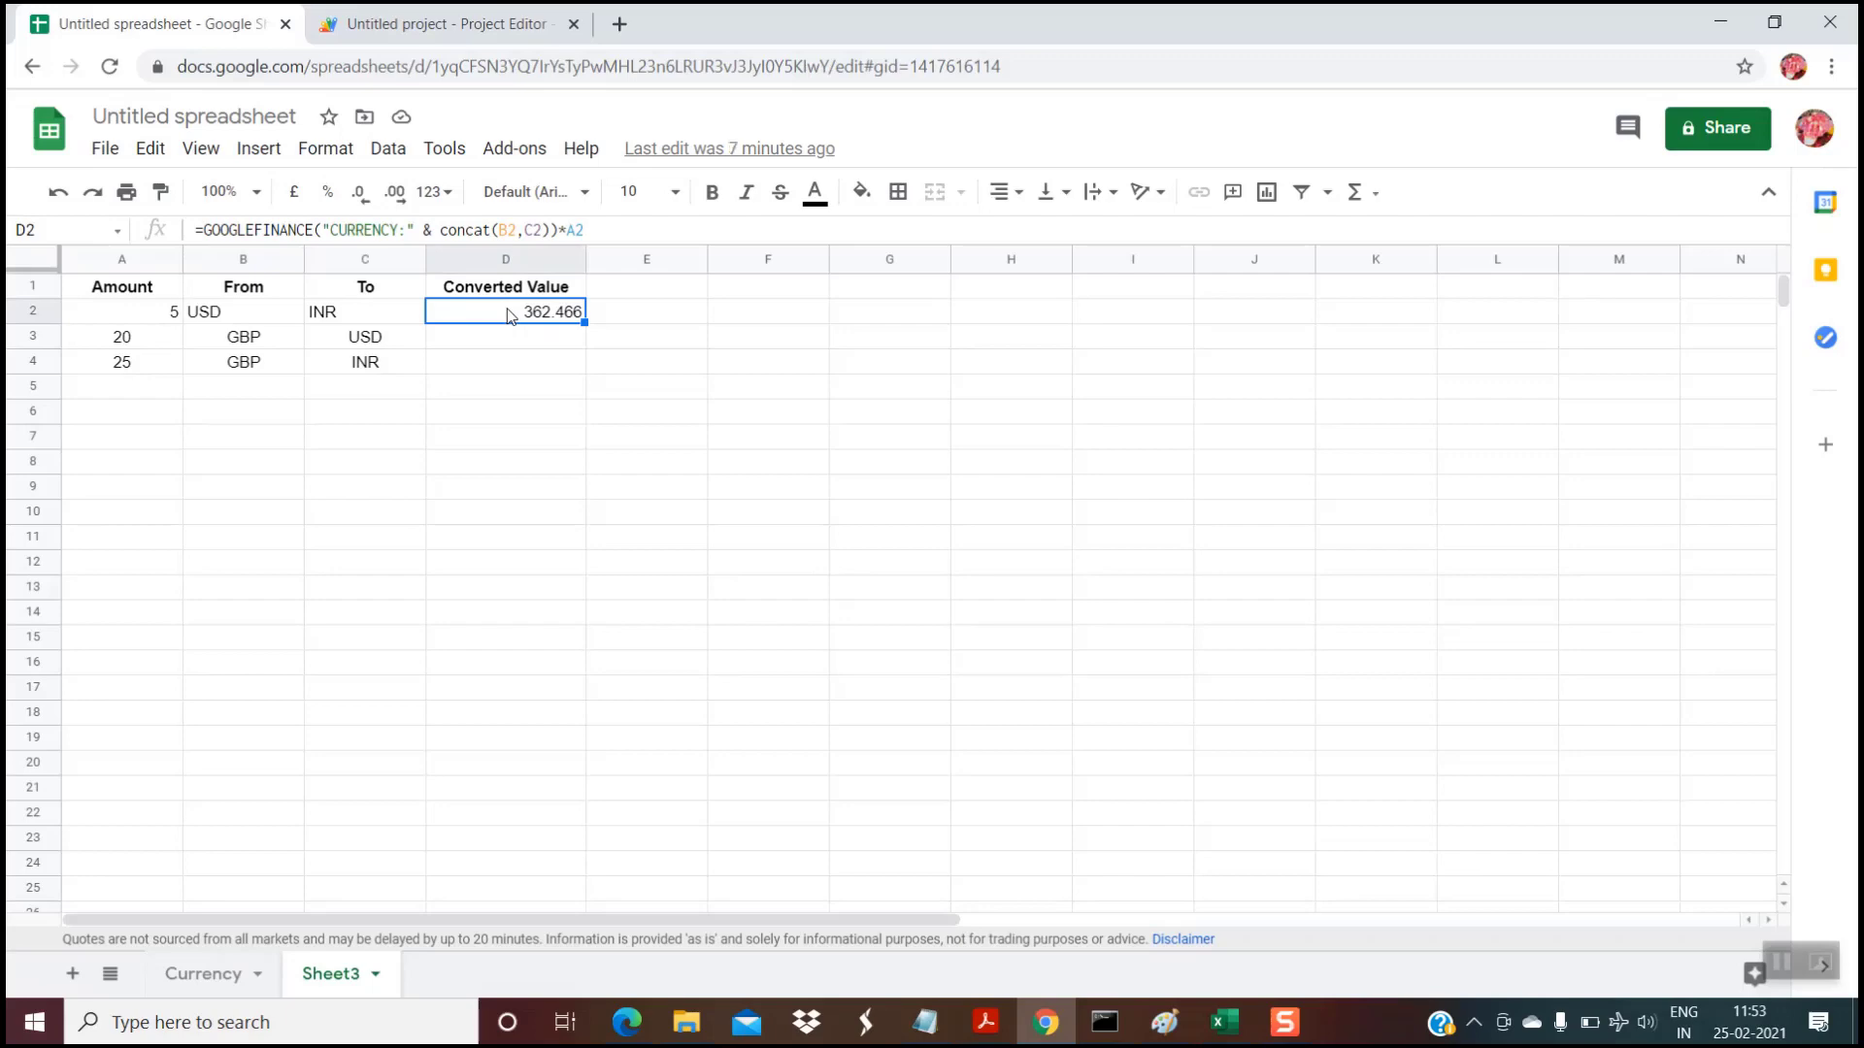
pyautogui.click(767, 763)
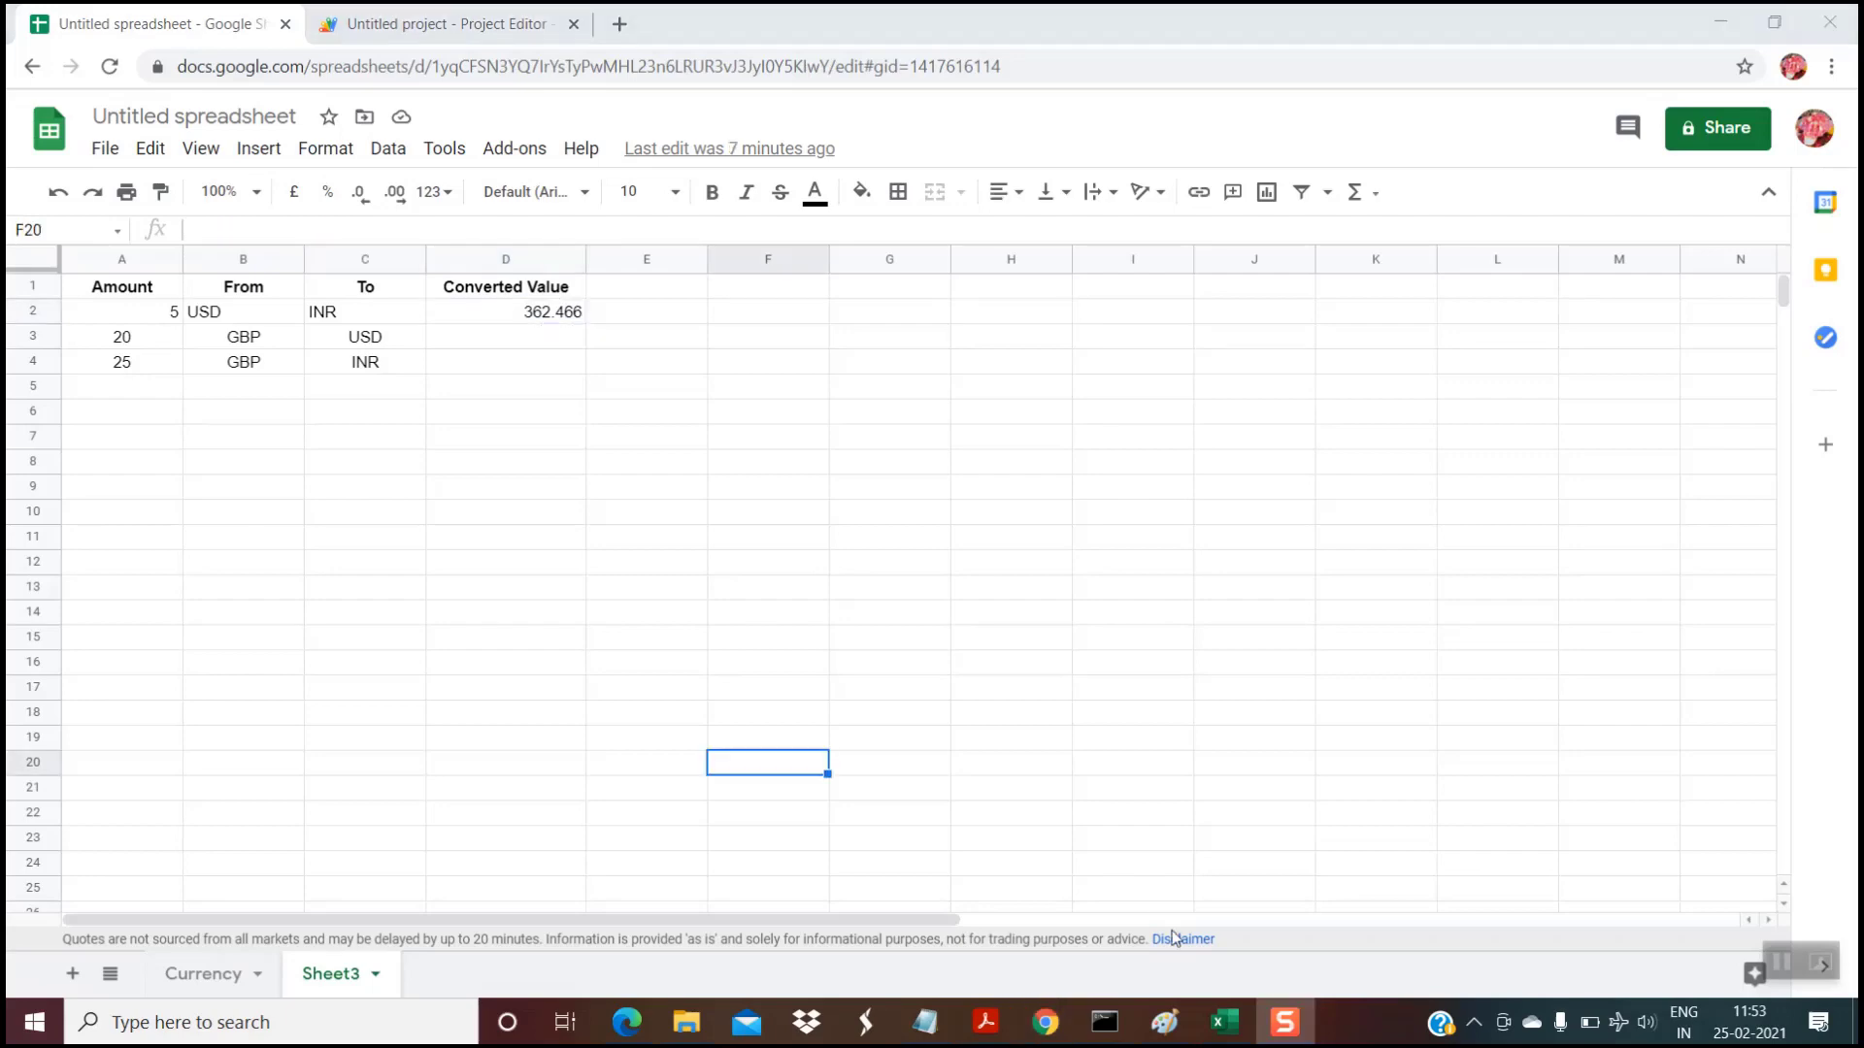
pyautogui.click(439, 29)
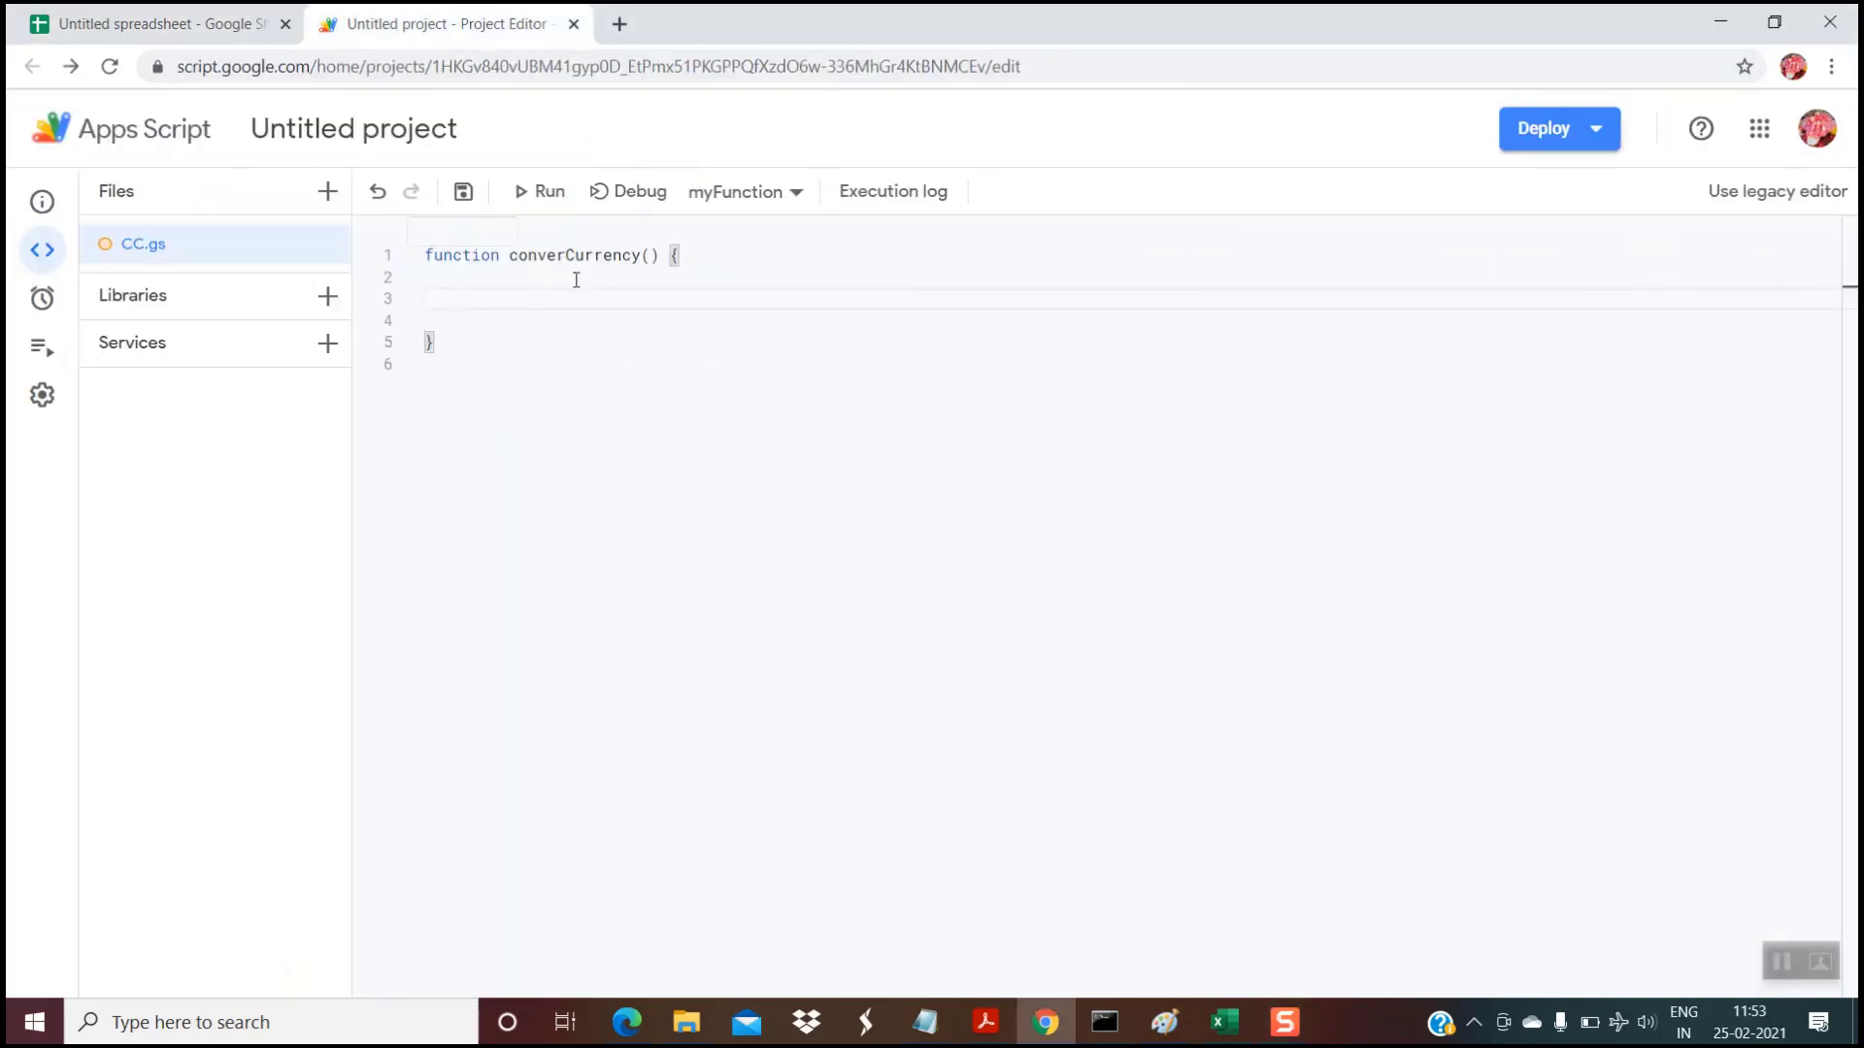
# Step: Paste the lines setting ss to the active spreadsheet and ds to its Currency sheet, and review the ss variable
pyautogui.write('var ss = SpreadsheetApp.getActiveSpreadsheet() var ds = ss.getSheetByName("Currency")')
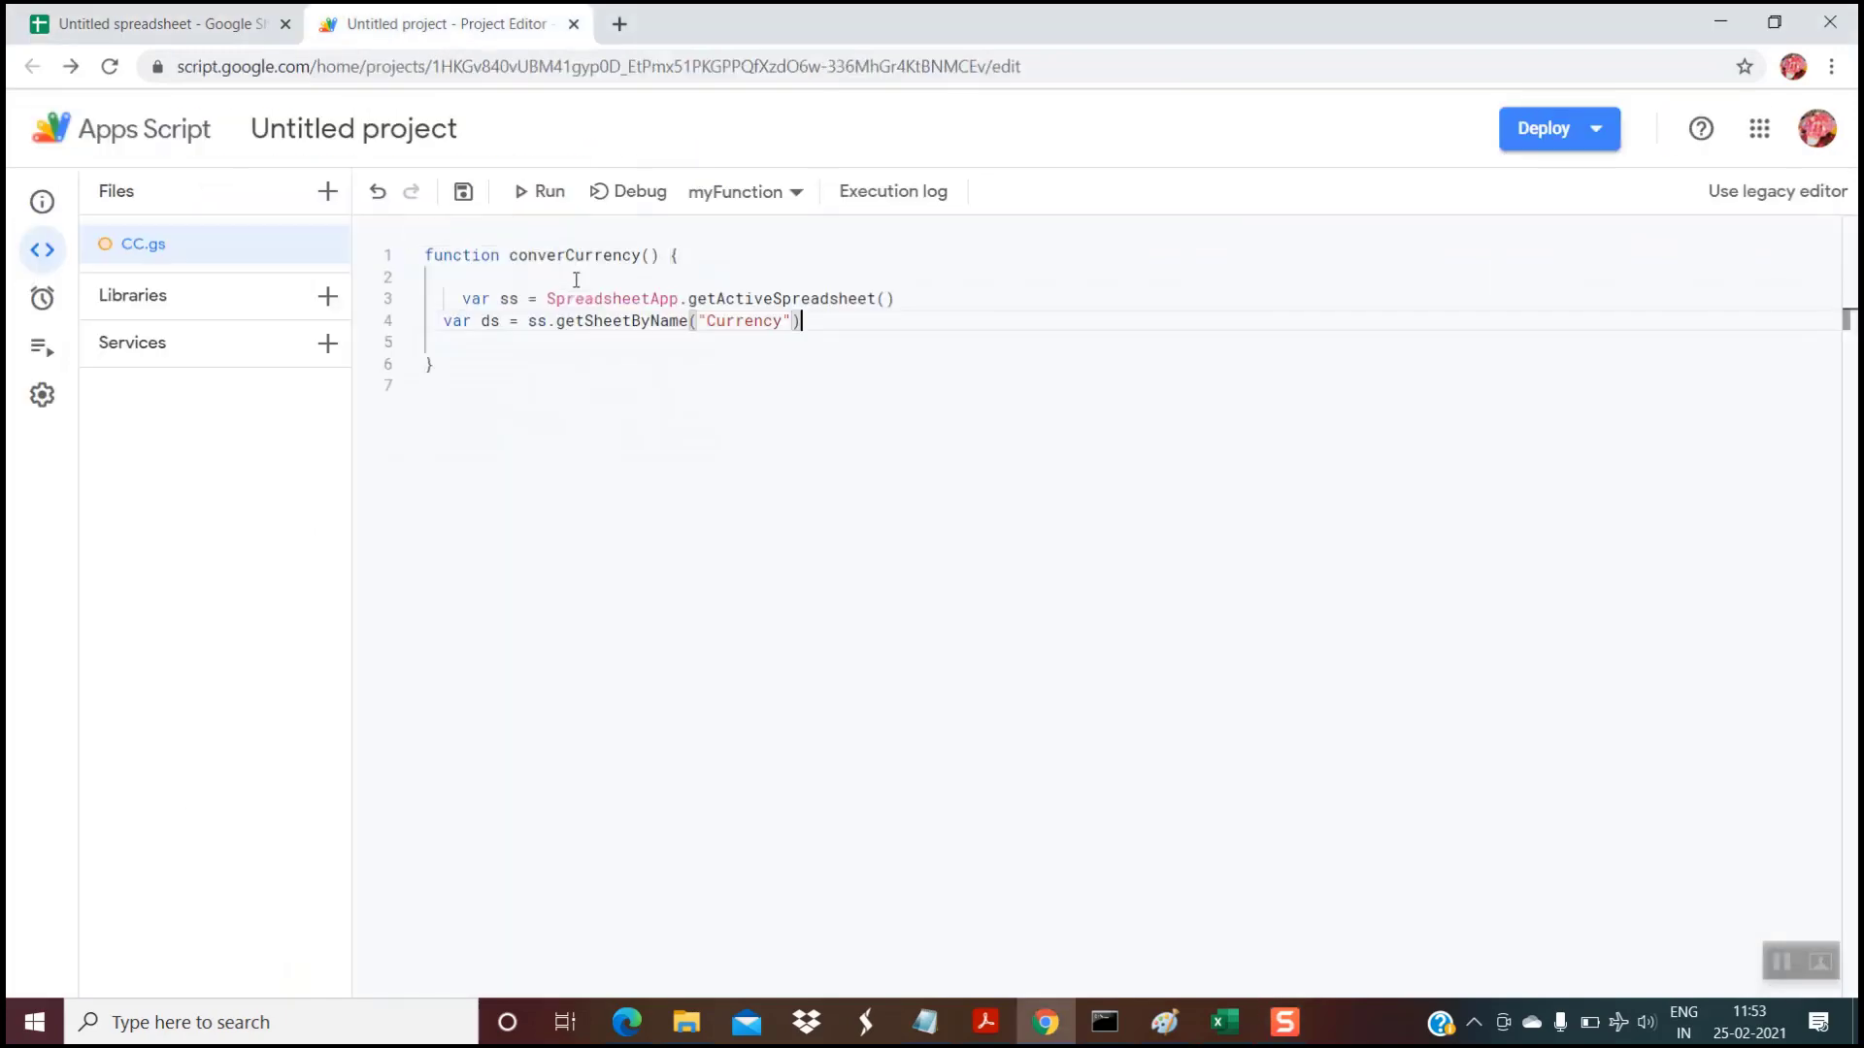
pyautogui.click(443, 320)
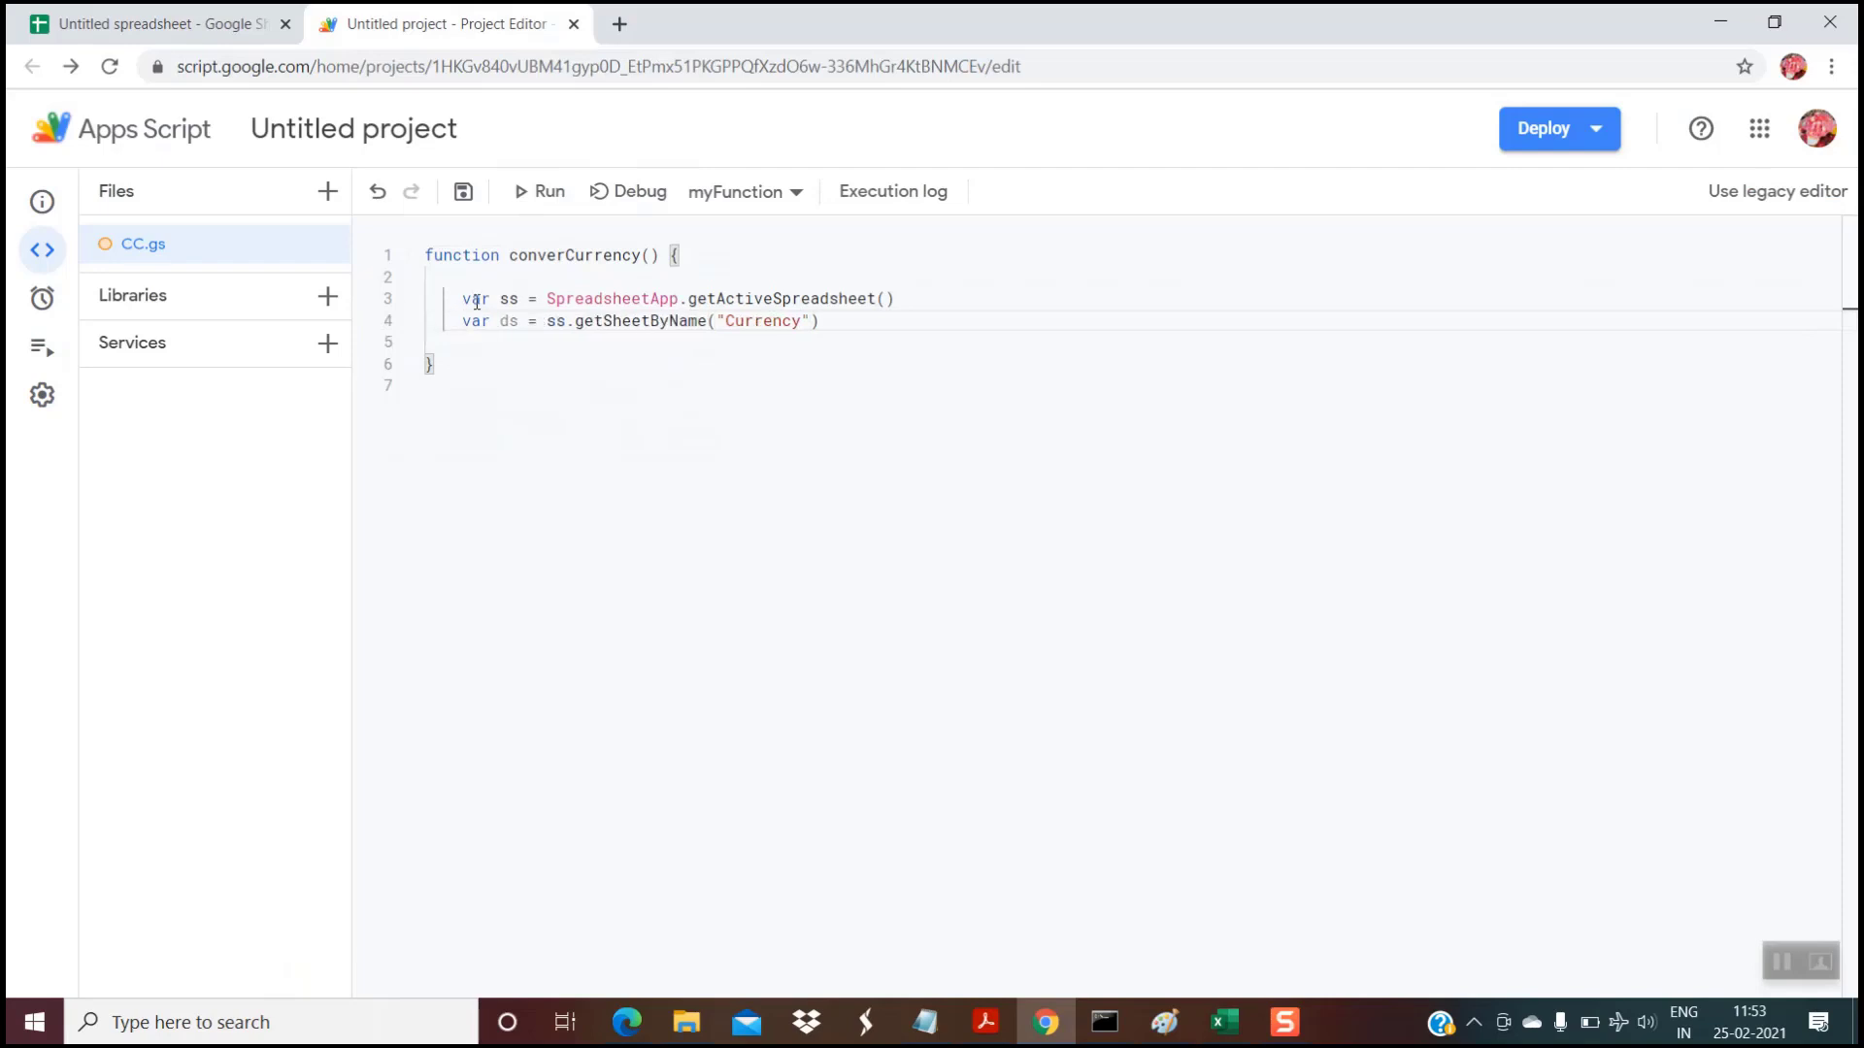
pyautogui.click(477, 303)
pyautogui.click(510, 303)
pyautogui.click(206, 29)
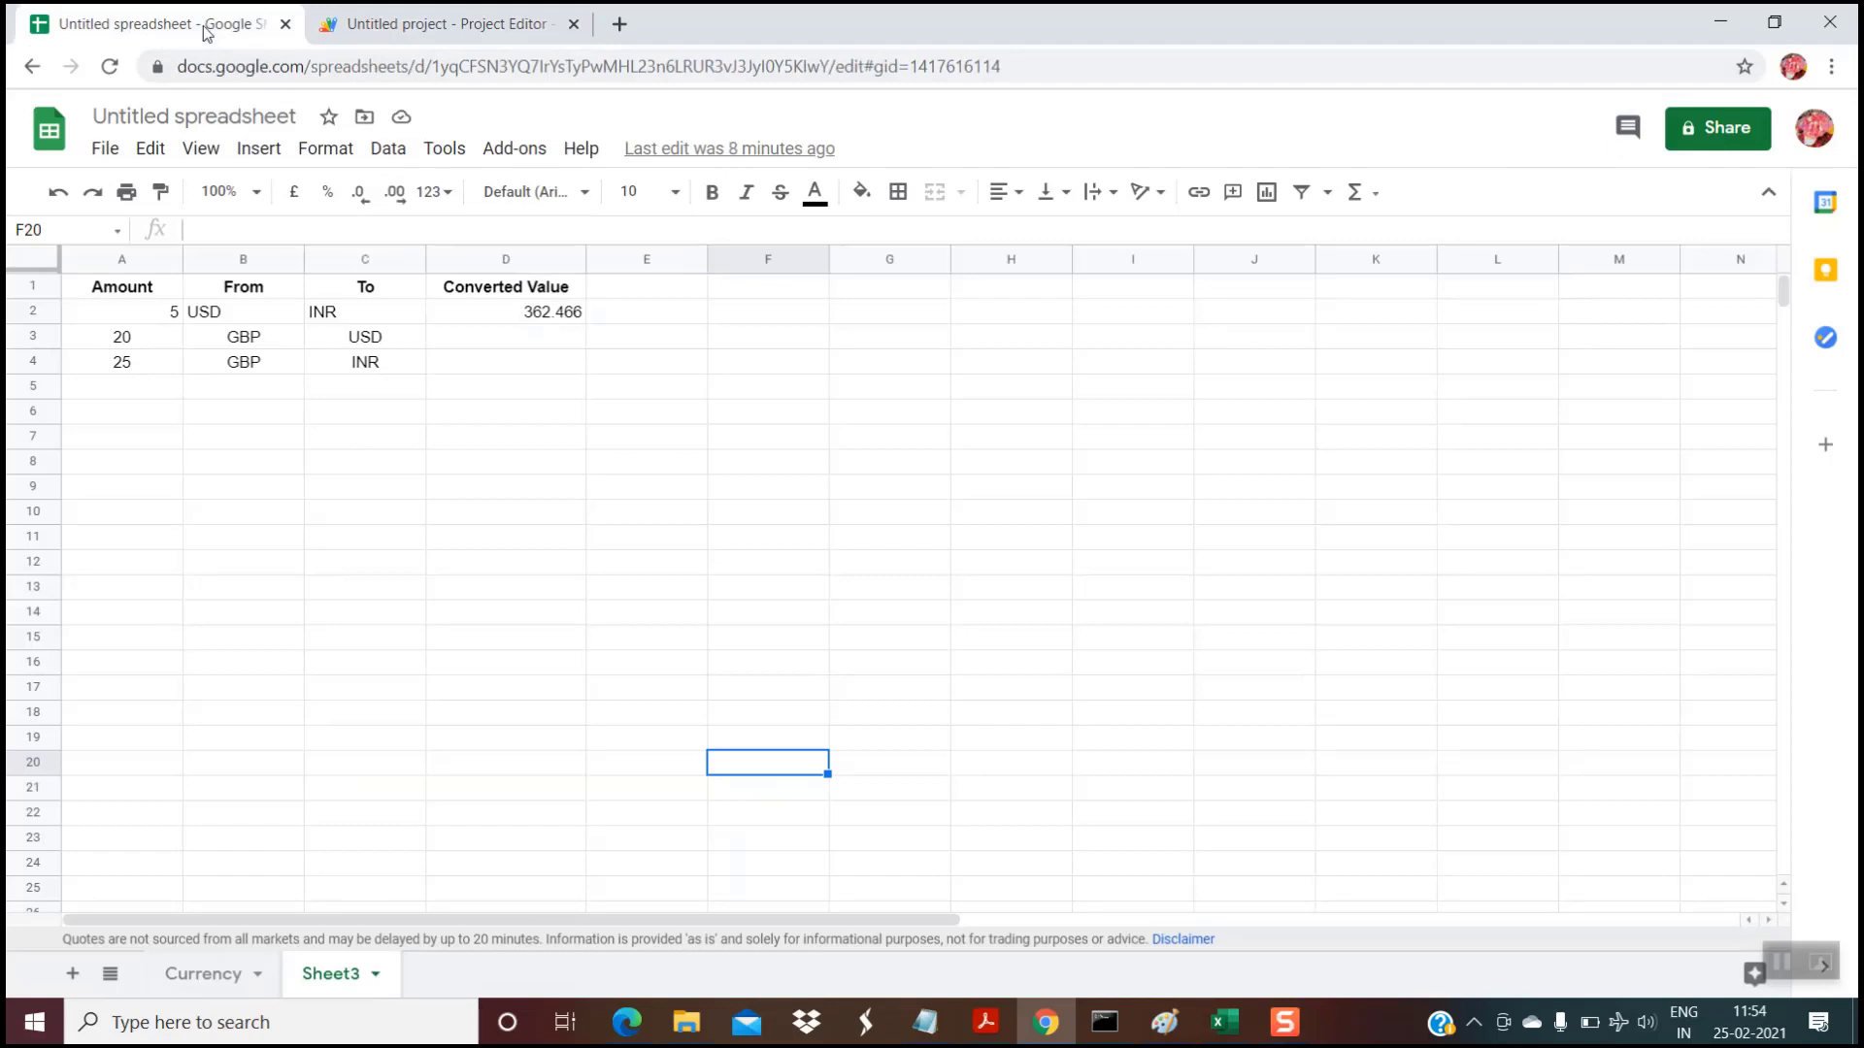
# Step: Compare the Currency and Sheet3 tabs in the spreadsheet before editing the script
pyautogui.click(427, 31)
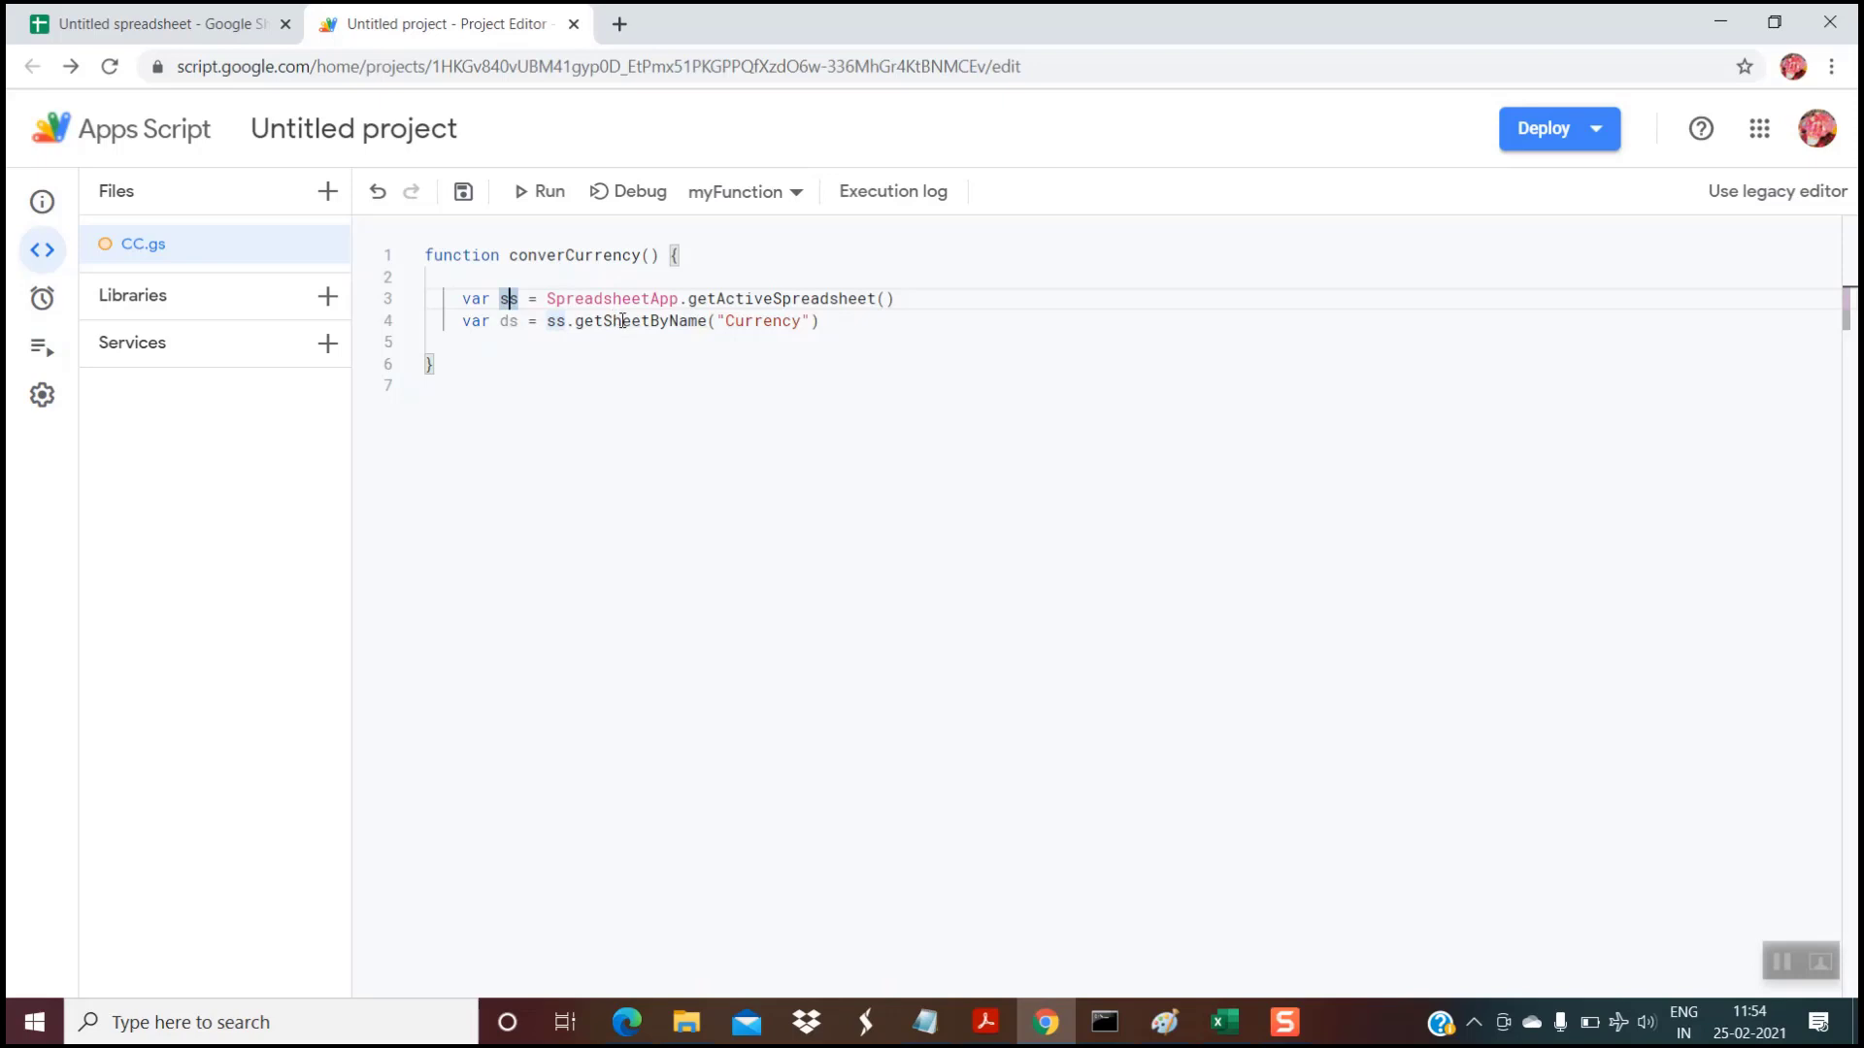
pyautogui.click(155, 23)
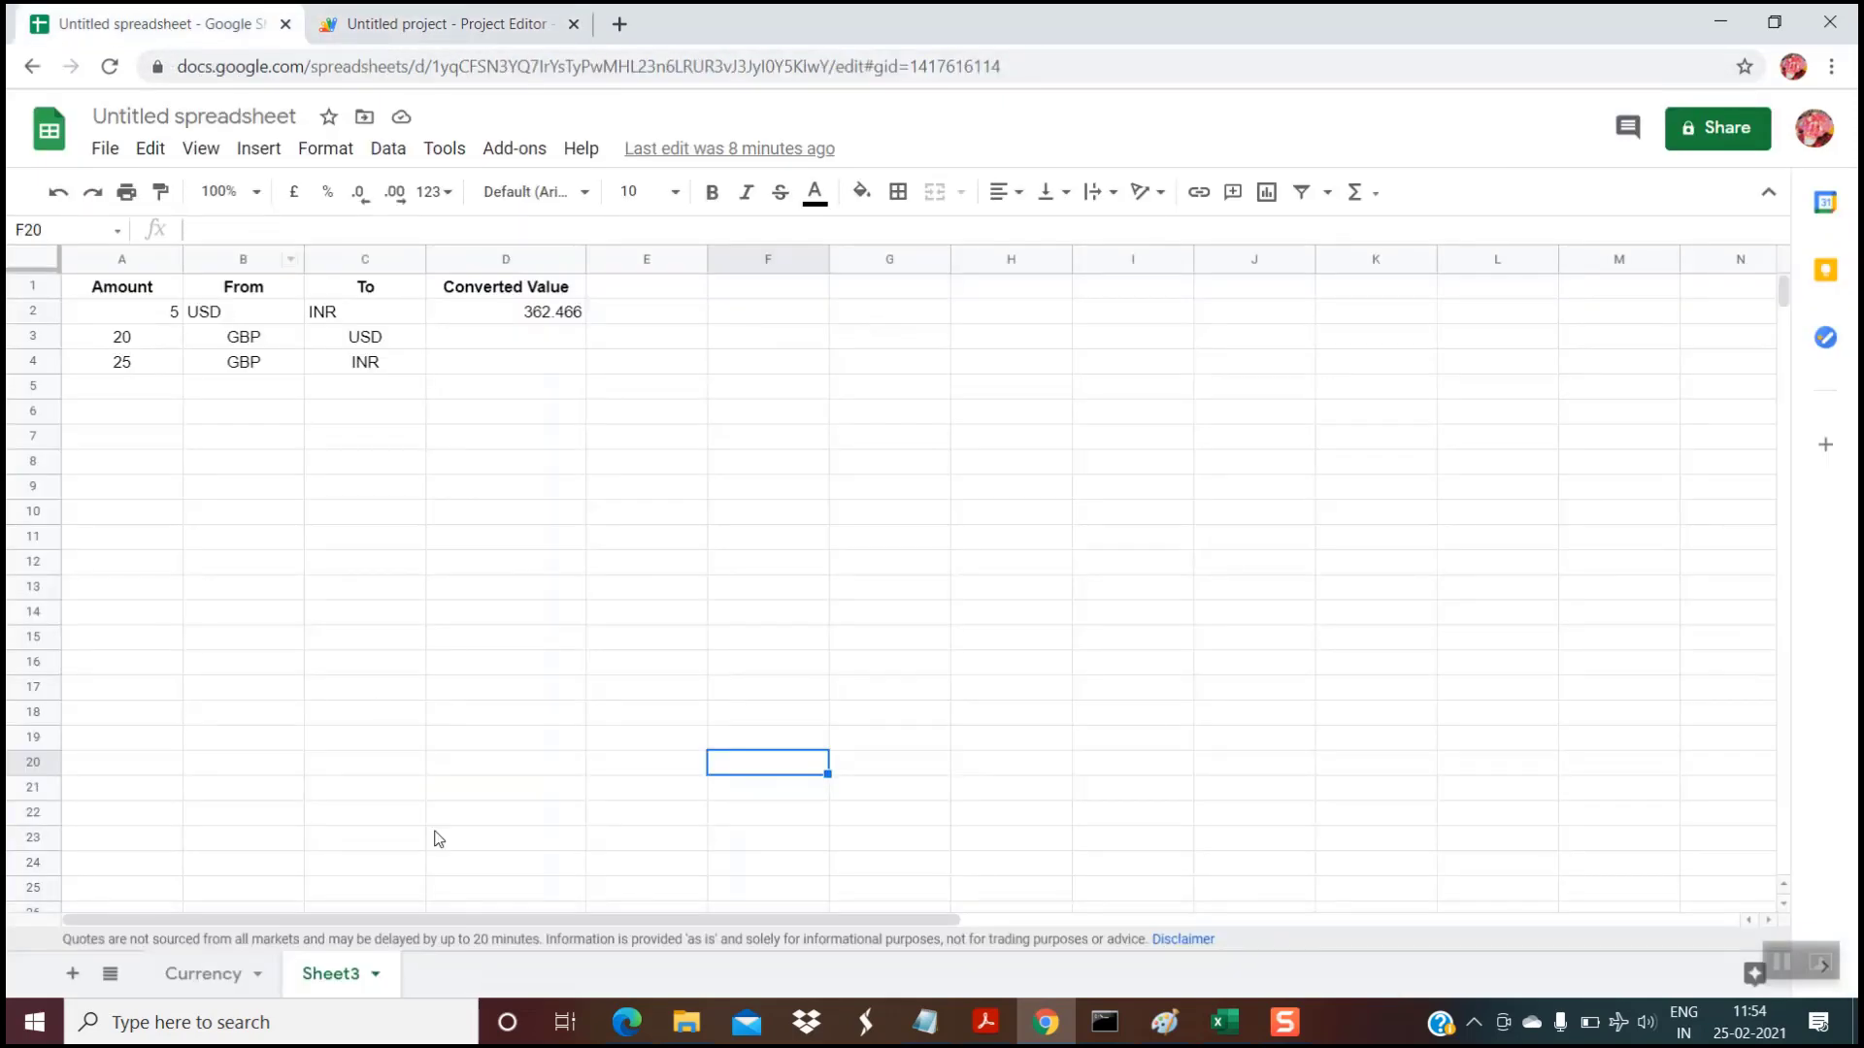
pyautogui.click(203, 973)
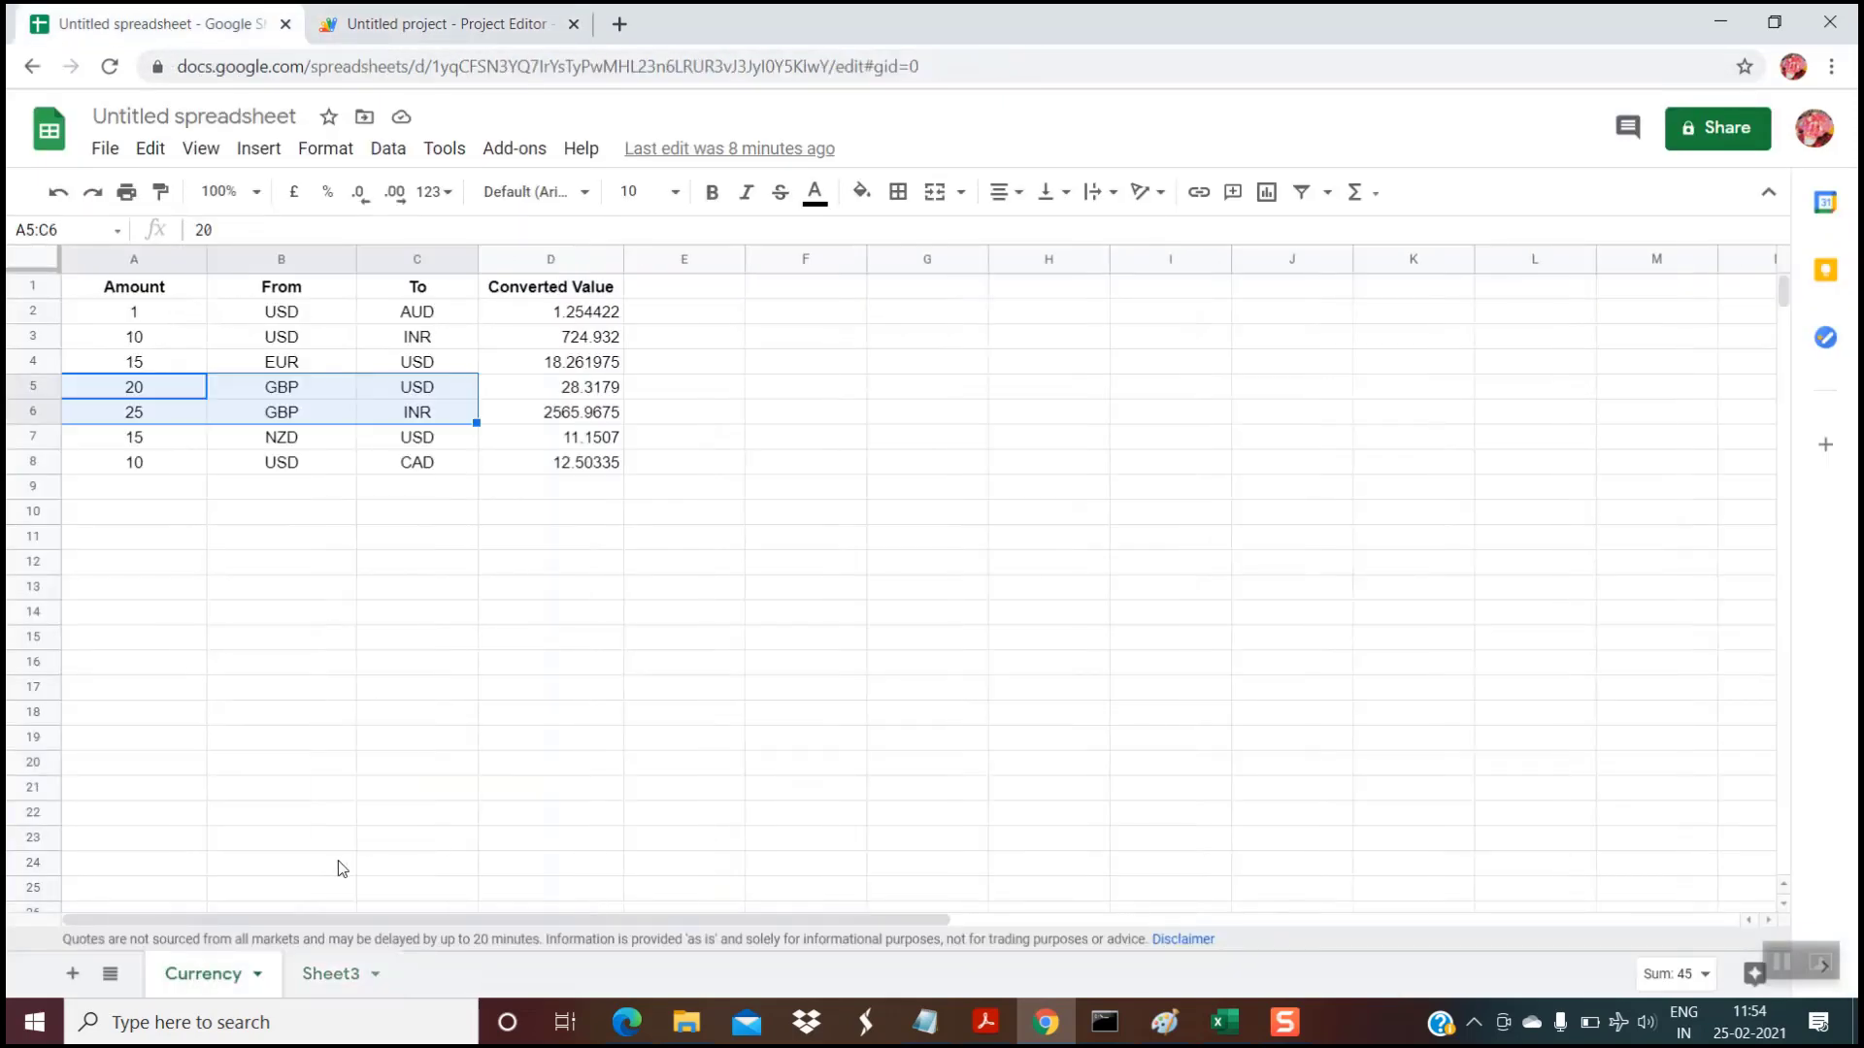
pyautogui.click(330, 974)
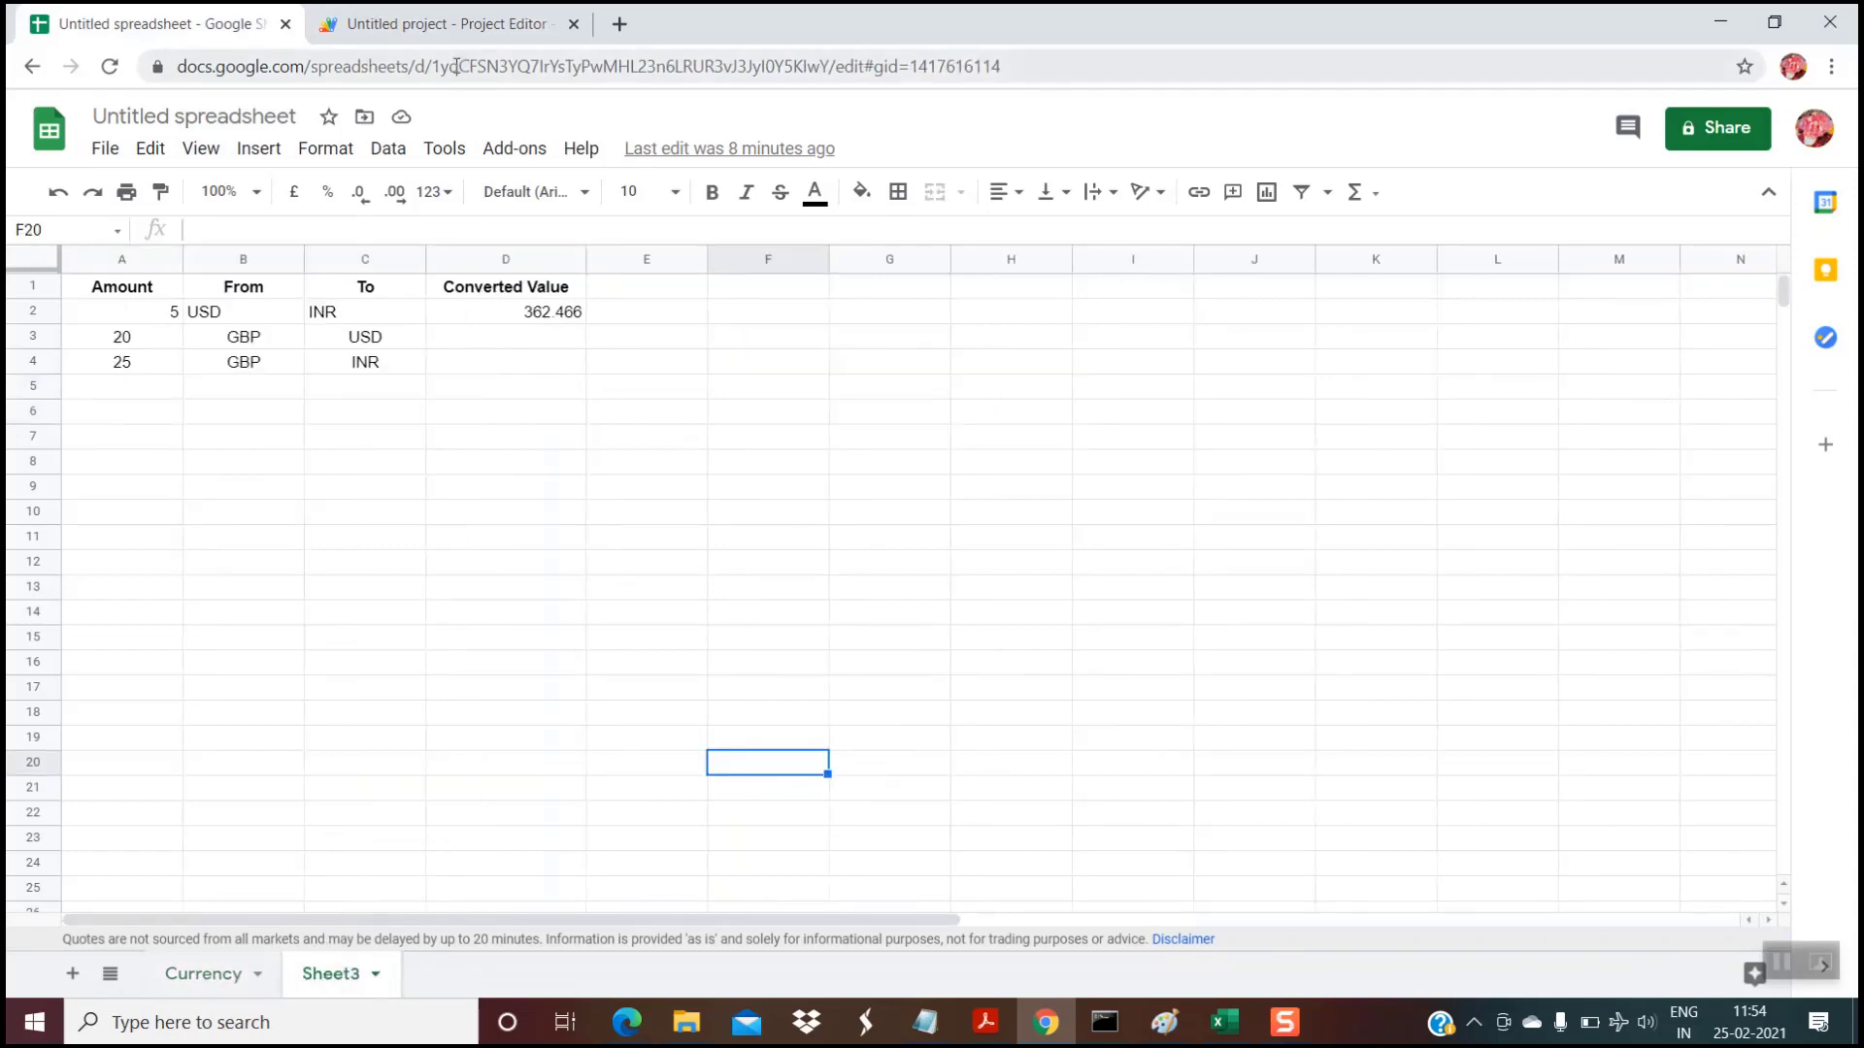
pyautogui.click(442, 23)
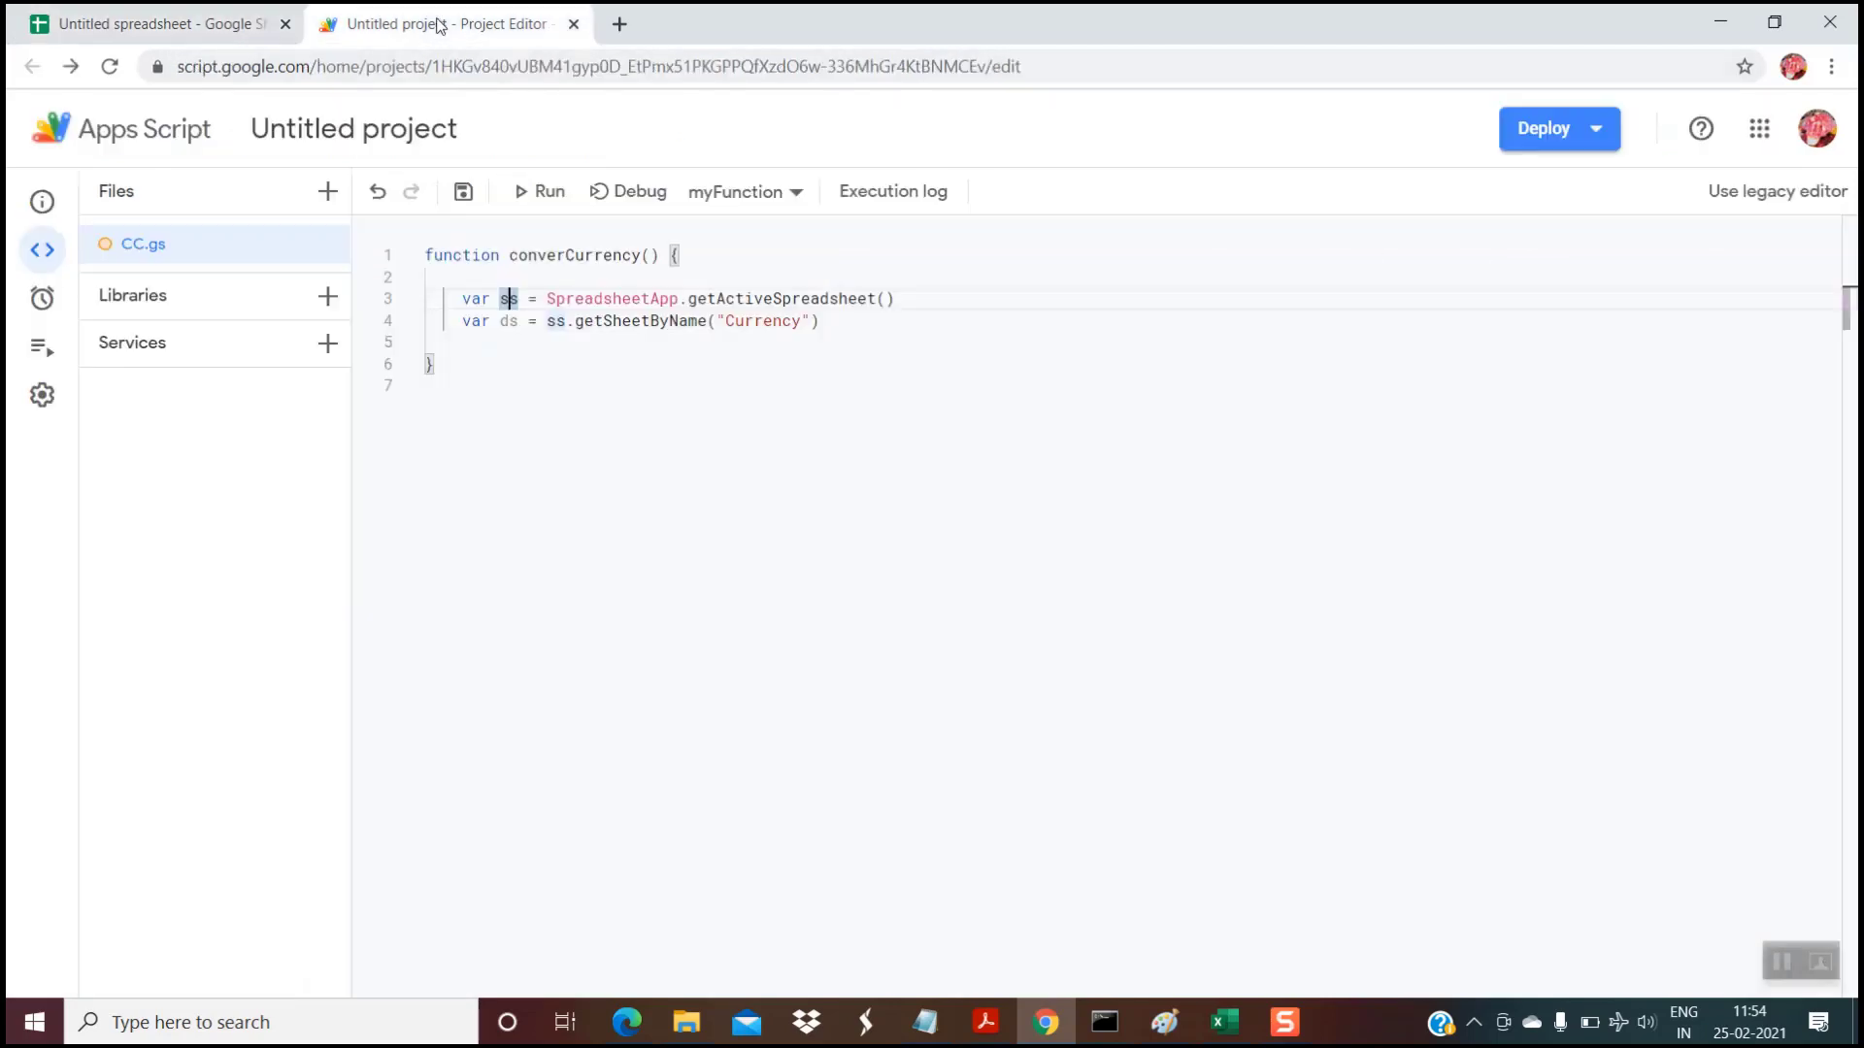
# Step: Replace "Currency" with "Sheet3" in the getSheetByName call, checking the sheet's name
pyautogui.doubleClick(761, 318)
pyautogui.write('Shh')
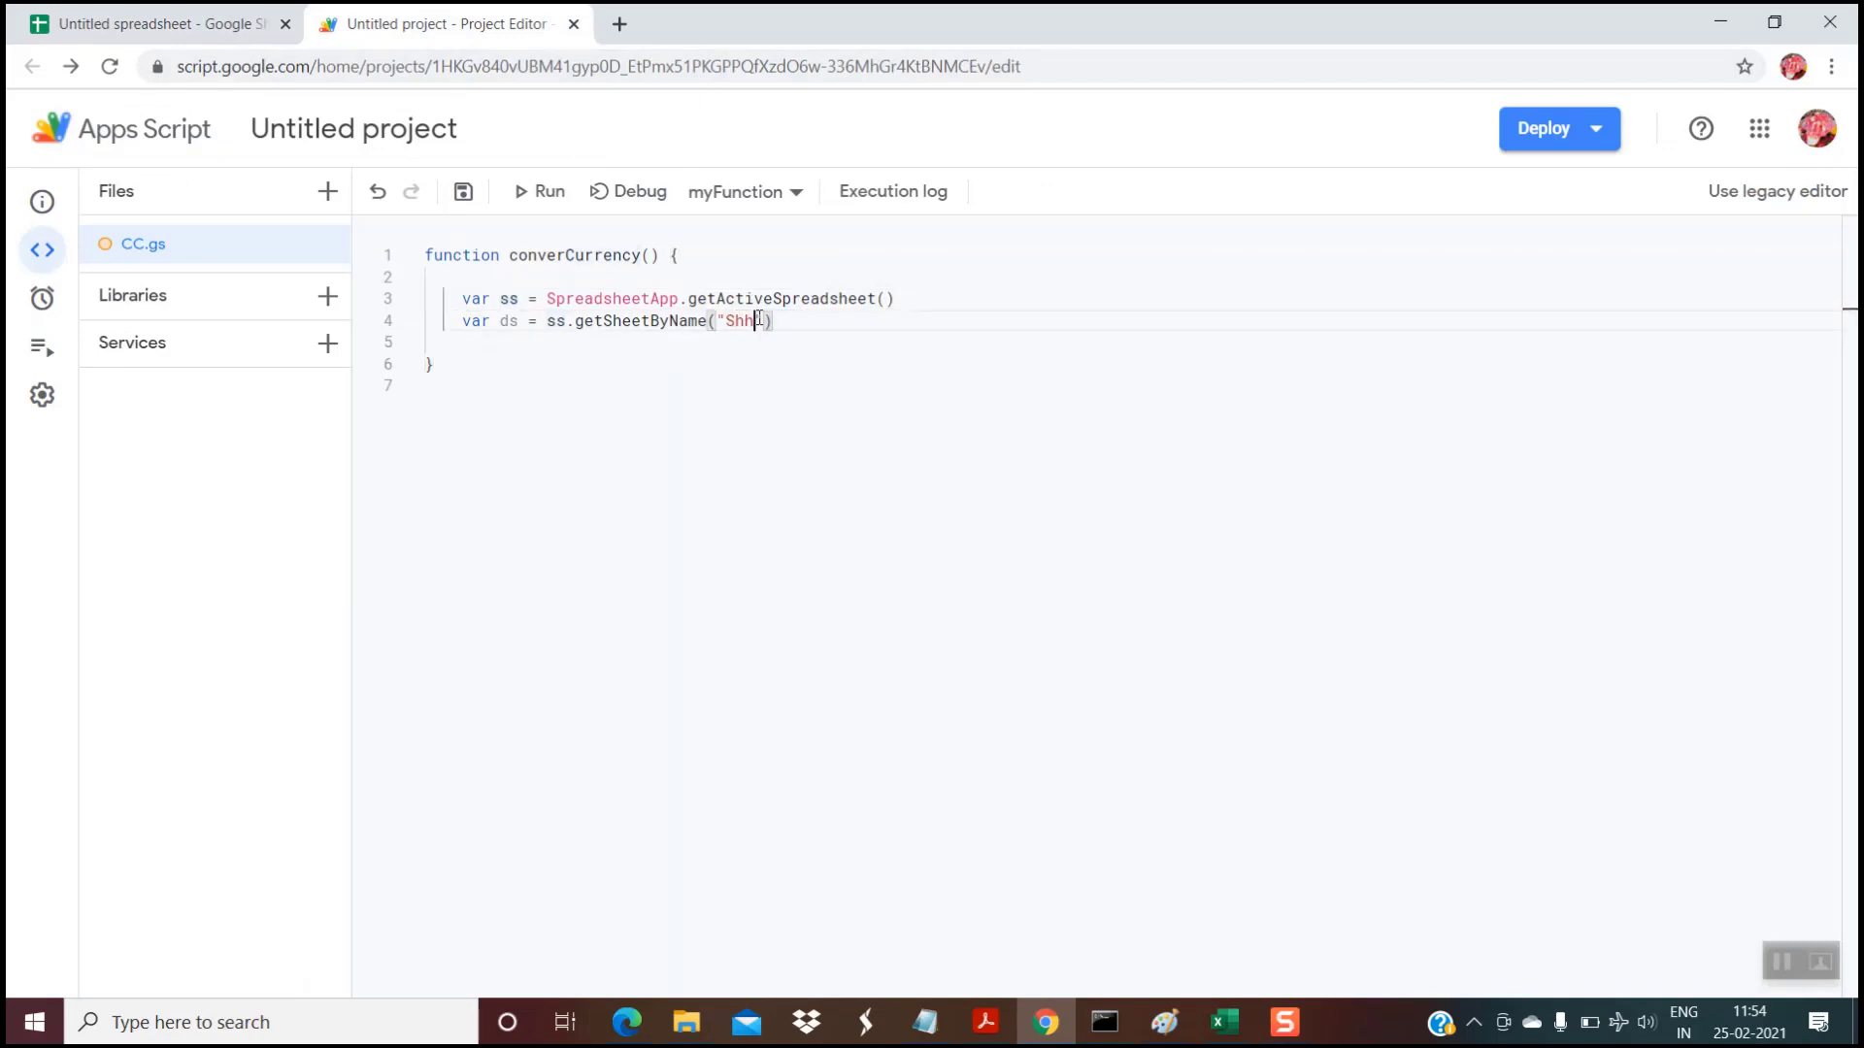
pyautogui.write('et')
pyautogui.press('BackSpace')
pyautogui.press('BackSpace')
pyautogui.press('BackSpace')
pyautogui.write('eet3')
pyautogui.click(161, 29)
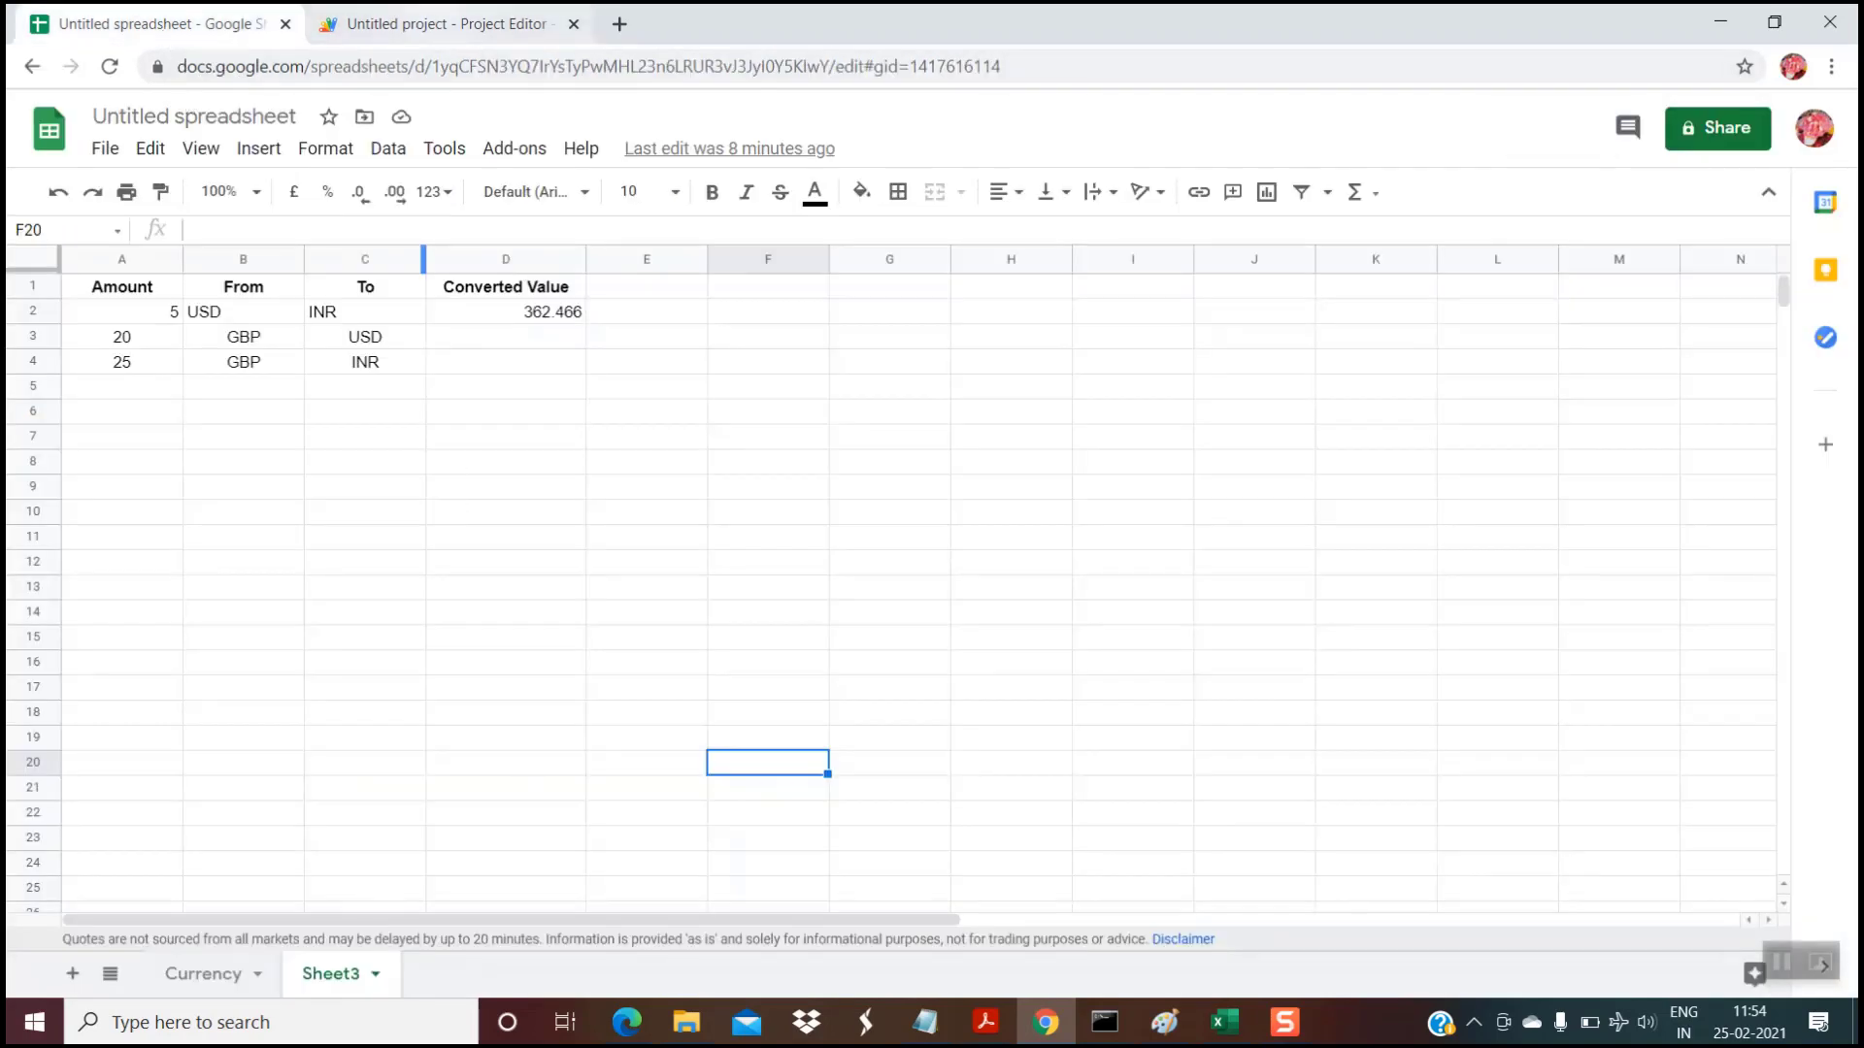
pyautogui.click(441, 23)
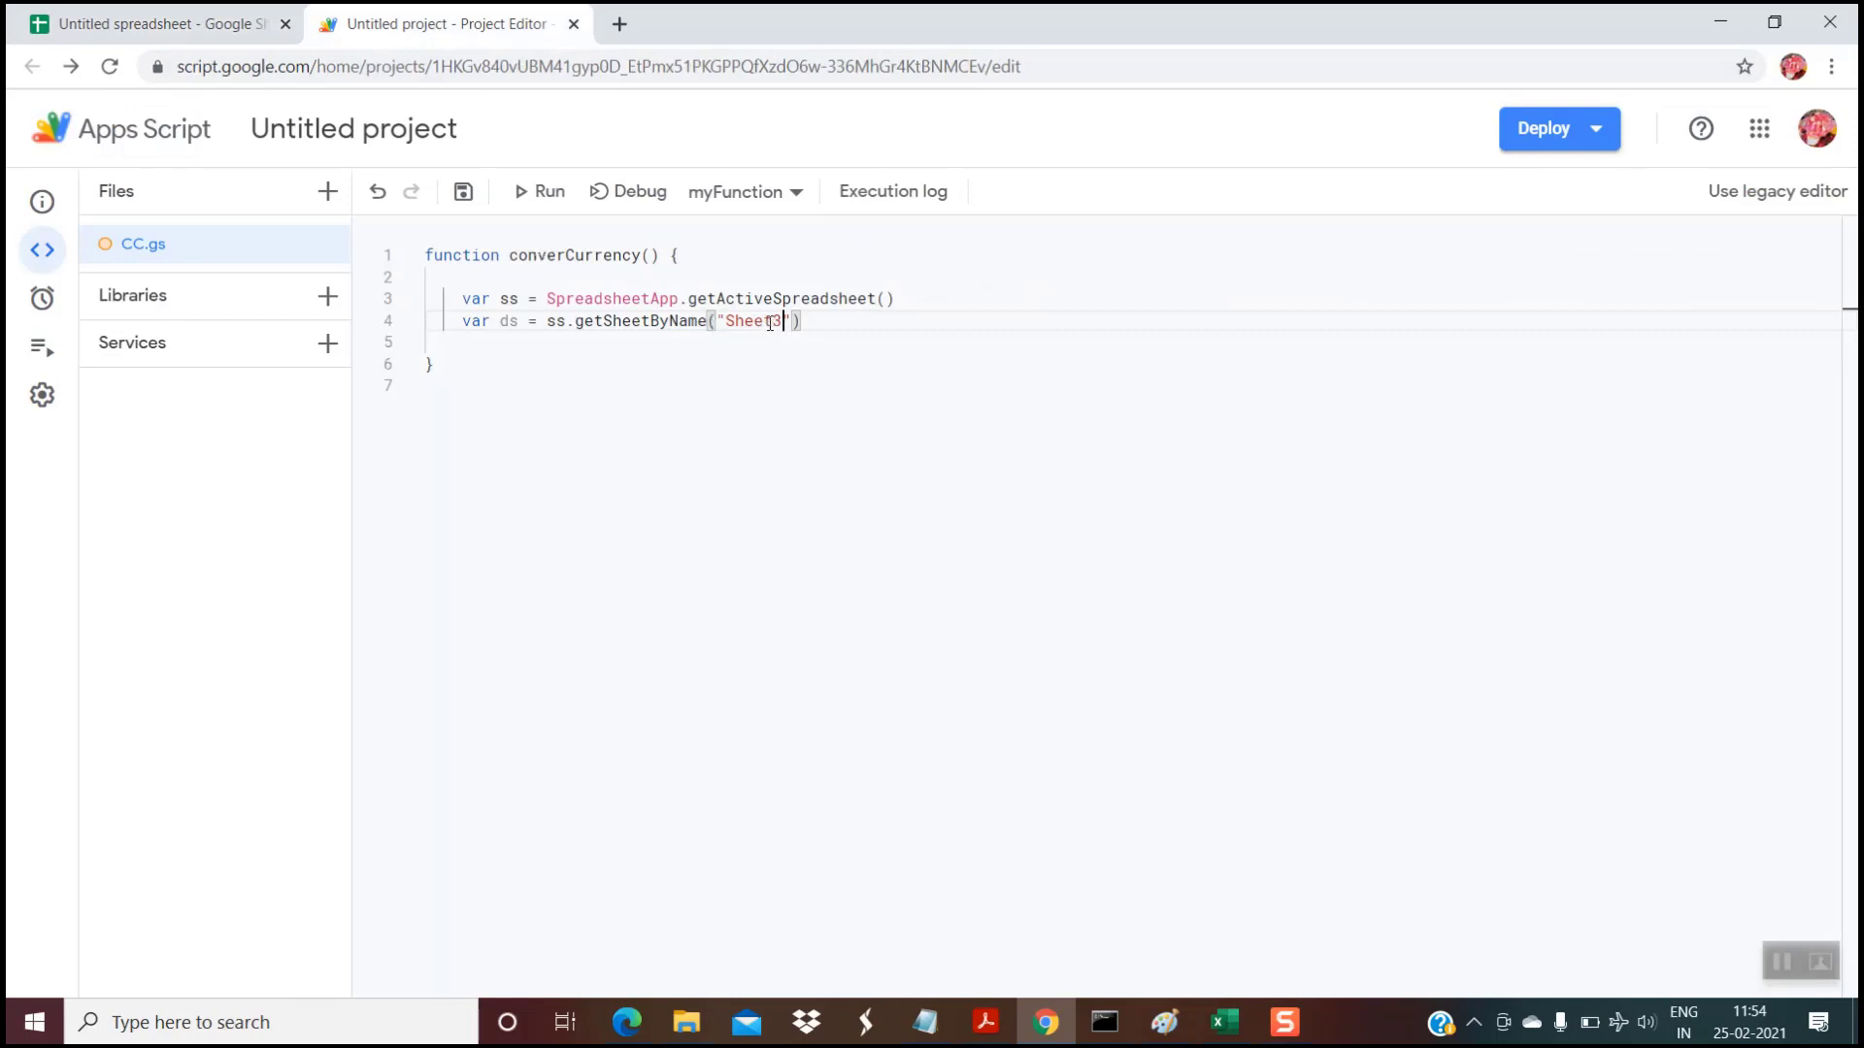